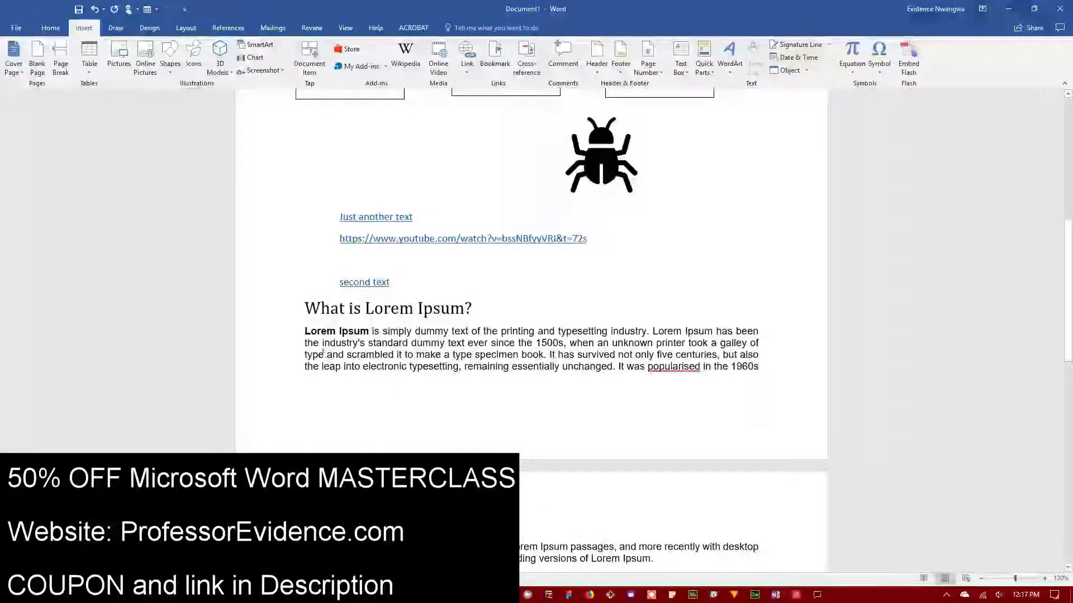
Add a comment reading "Comment 1" to the first word "dummy" in the "What is Lorem Ipsum?" paragraph.
drag(415, 331, 449, 335)
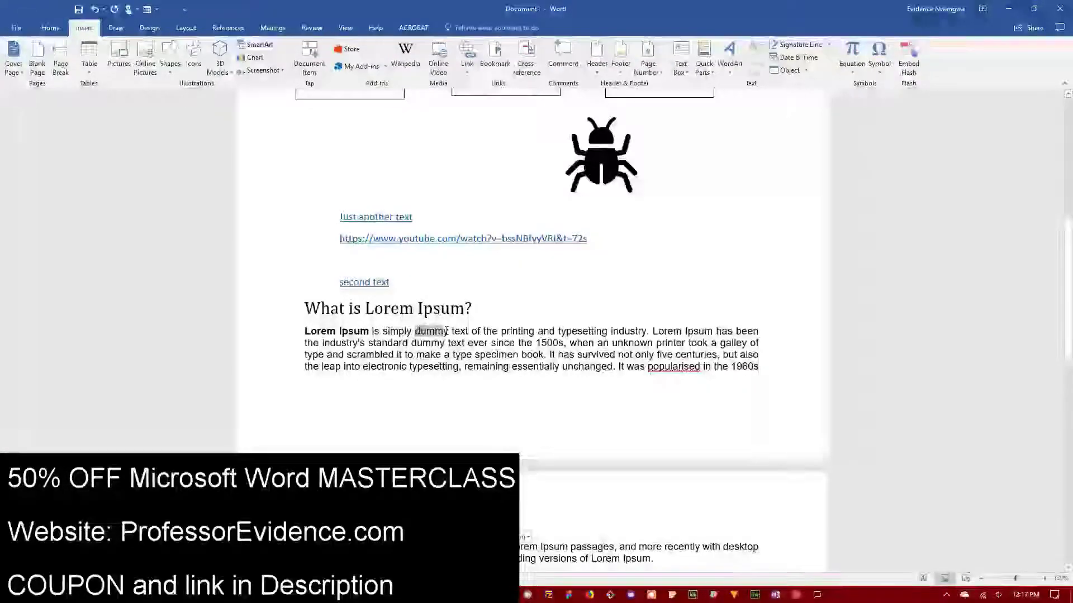
click(563, 51)
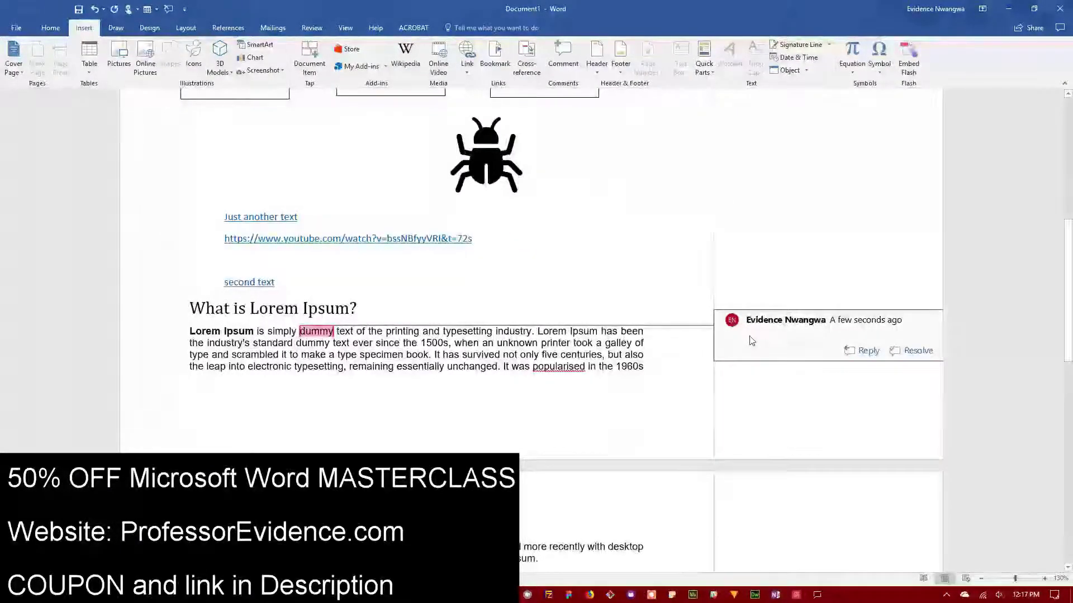
mouse_move(732, 323)
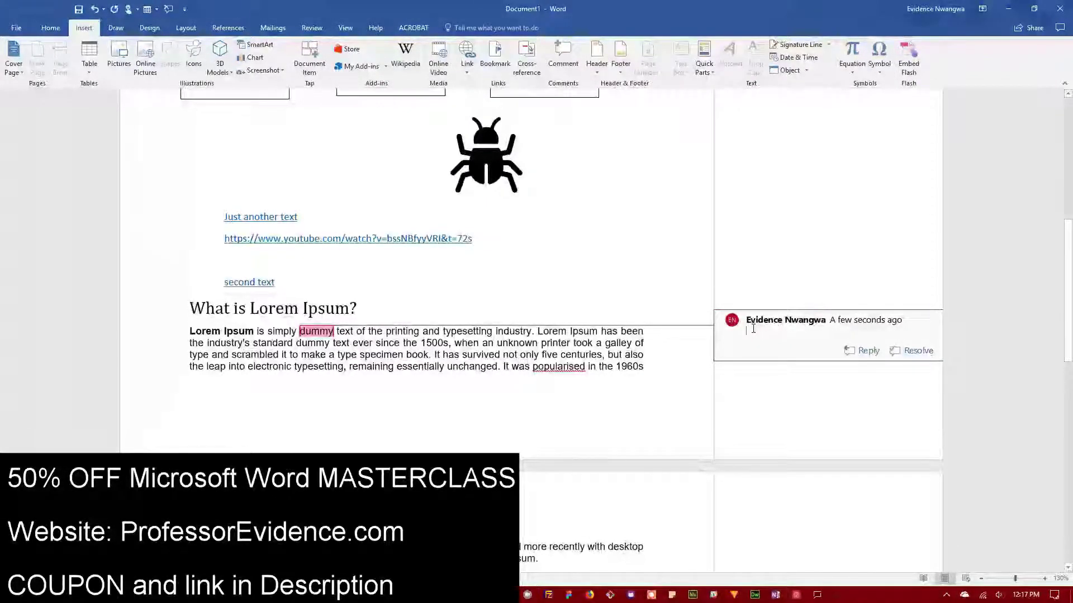
text(comm)
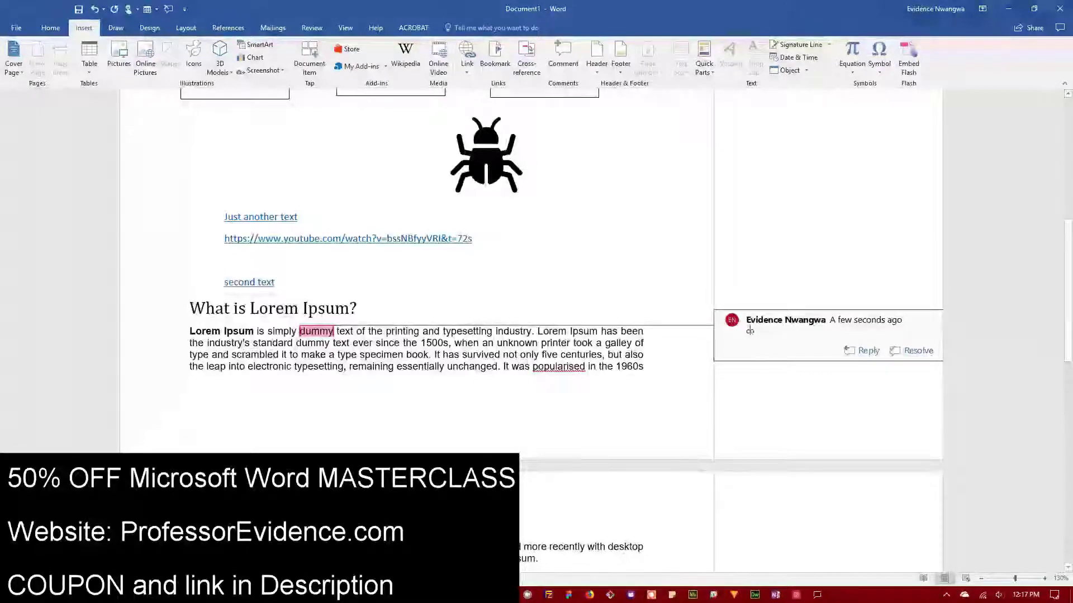
text(ent 1)
key(Return)
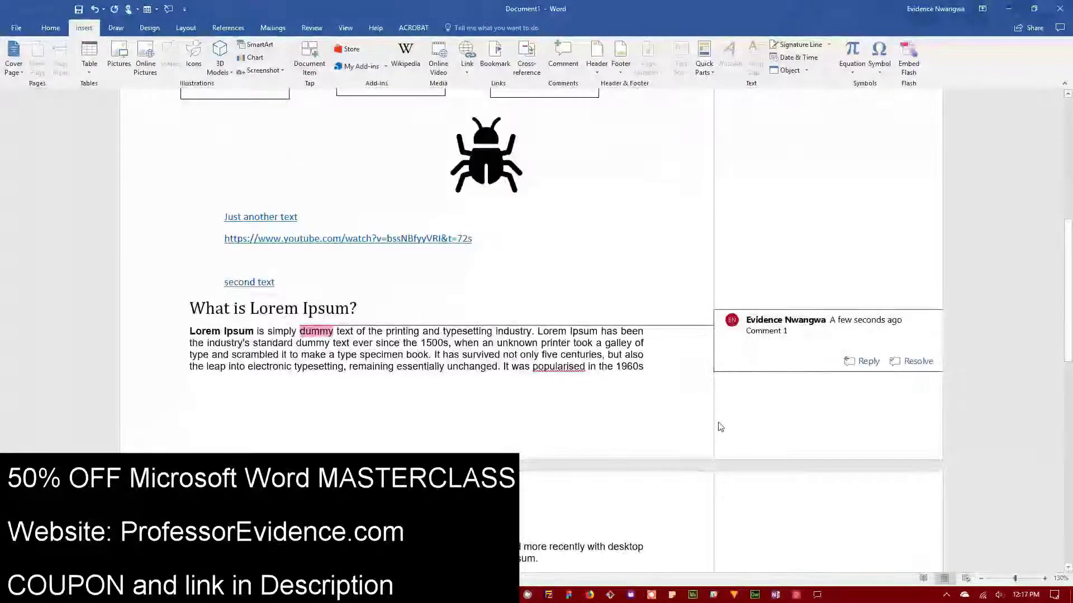
Reply to the comment on "dummy" with the text "Reply numbrt 2".
click(864, 361)
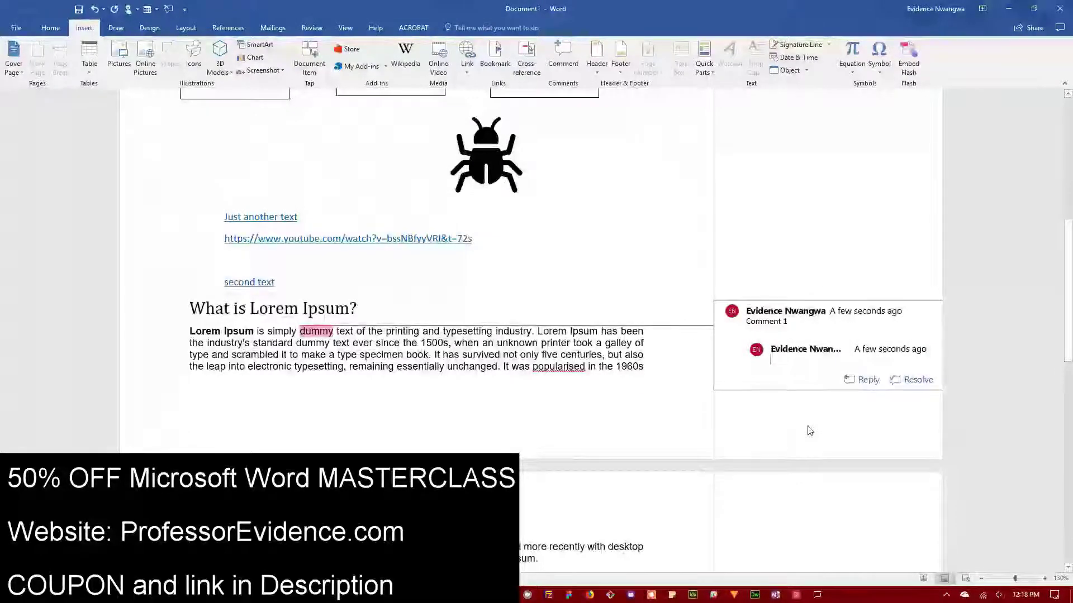
text(reply)
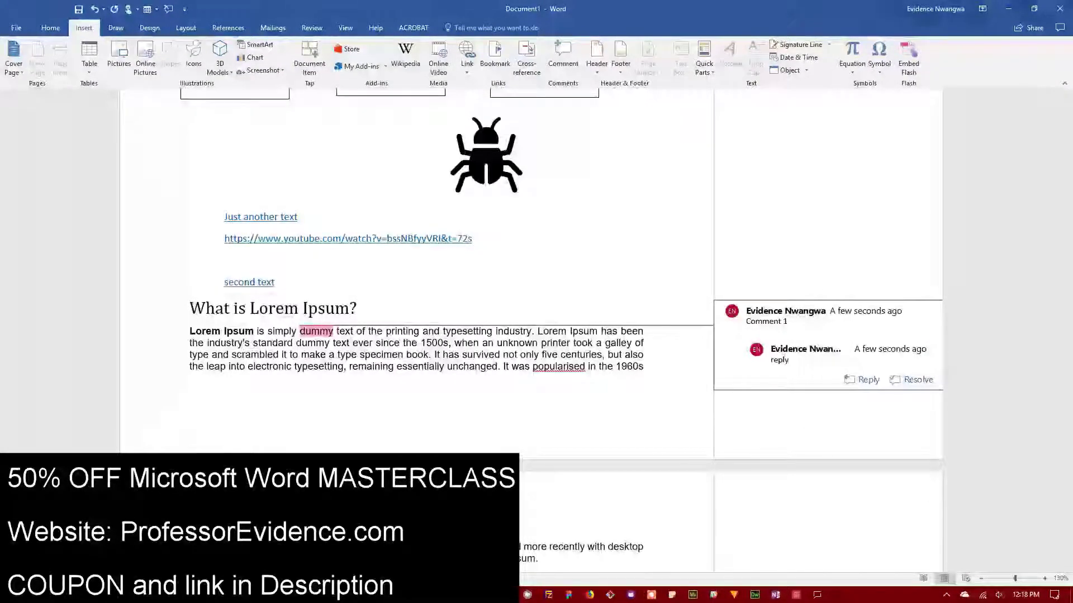
text( numbrt 2)
triple_click(914, 360)
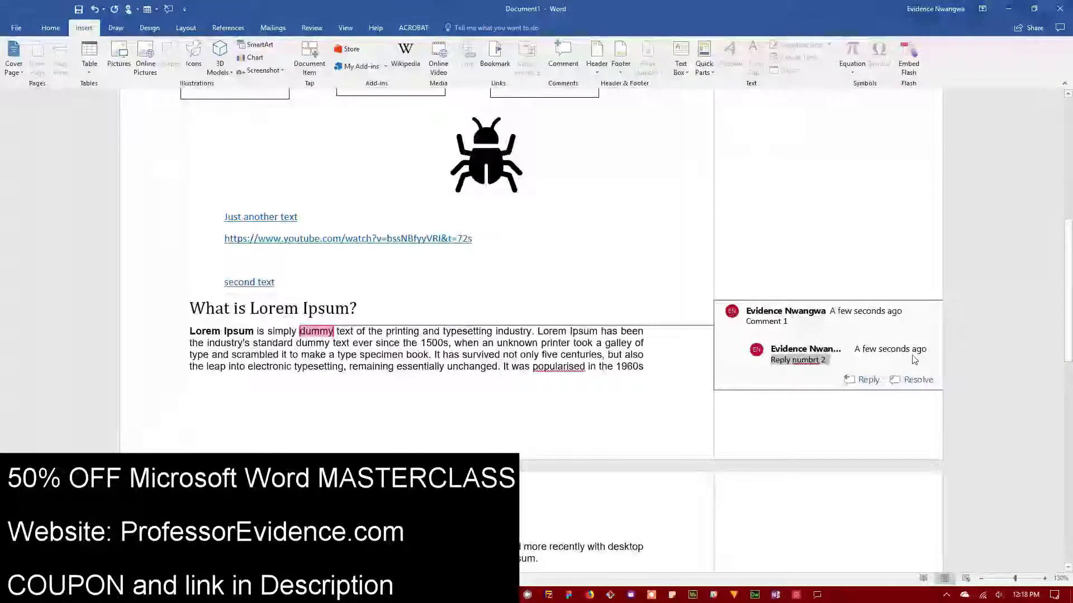
Resolve the comment thread on "dummy" and reopen it.
click(915, 380)
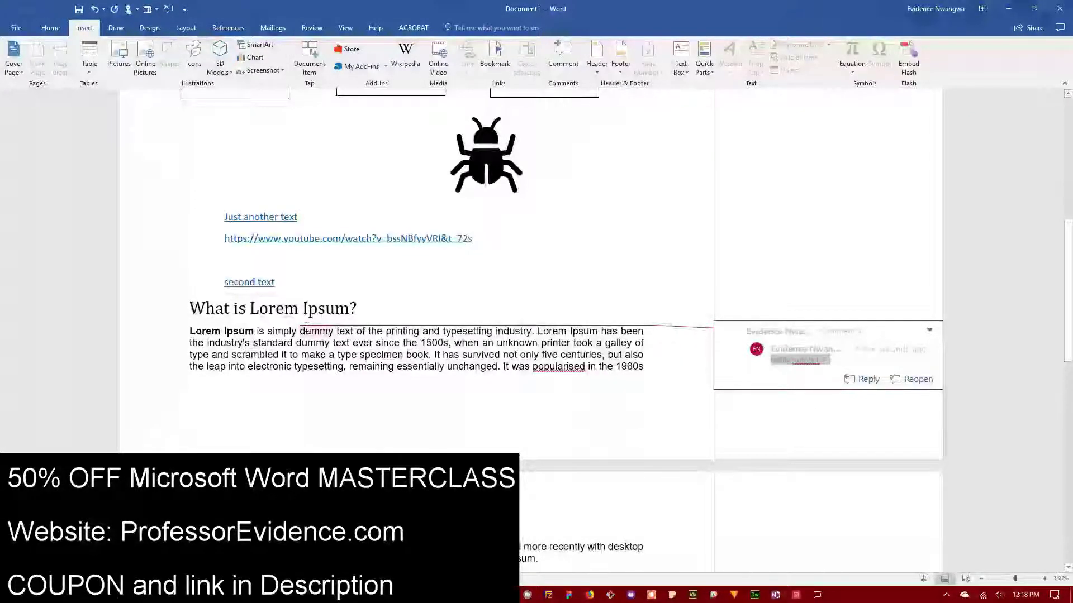
scroll(821, 424, down, 5)
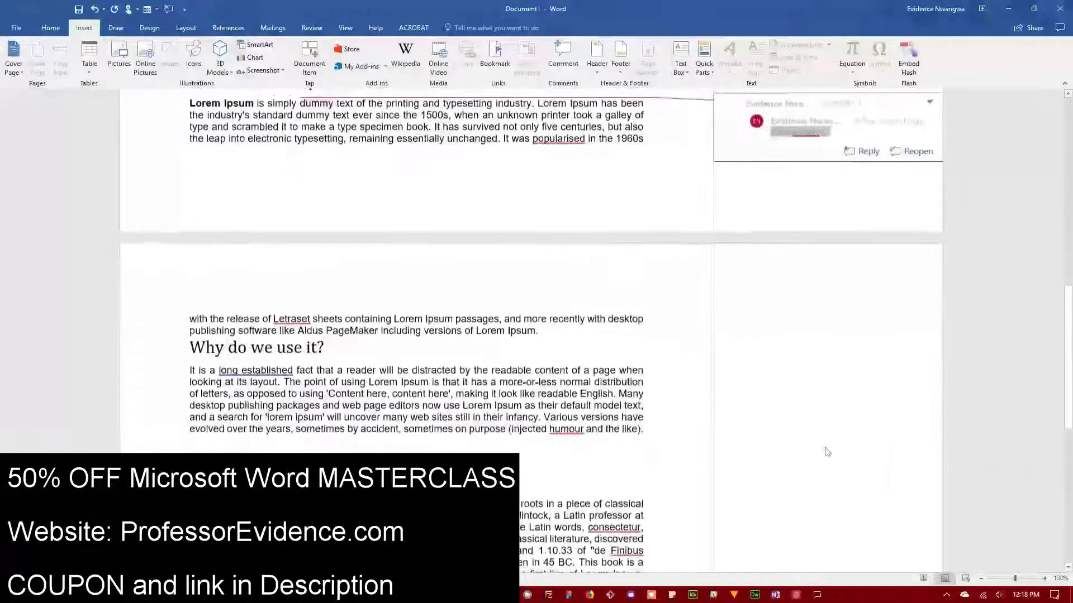
scroll(794, 475, up, 4)
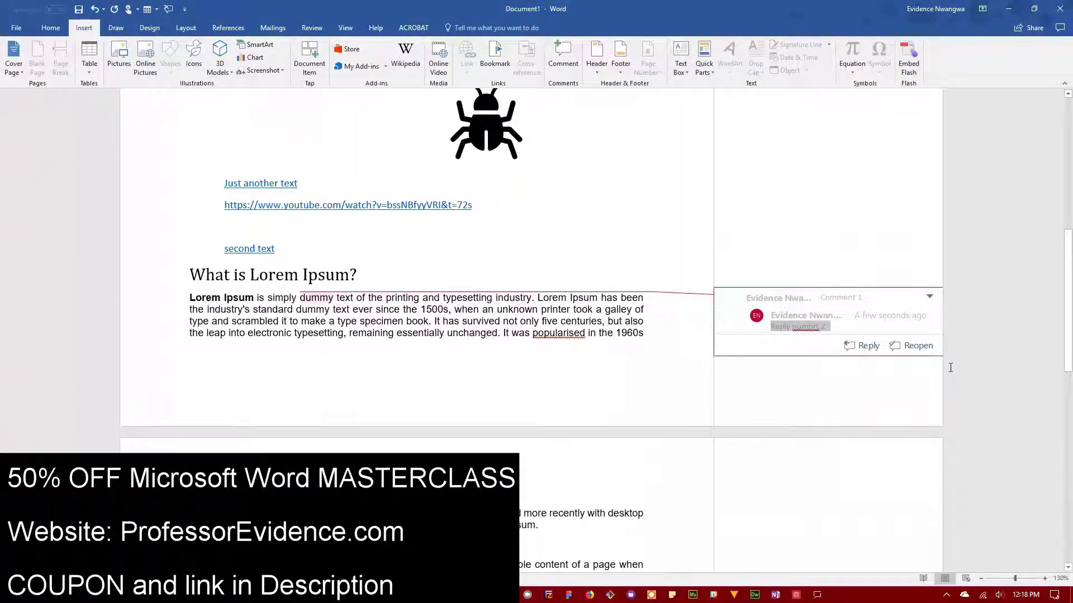
click(918, 345)
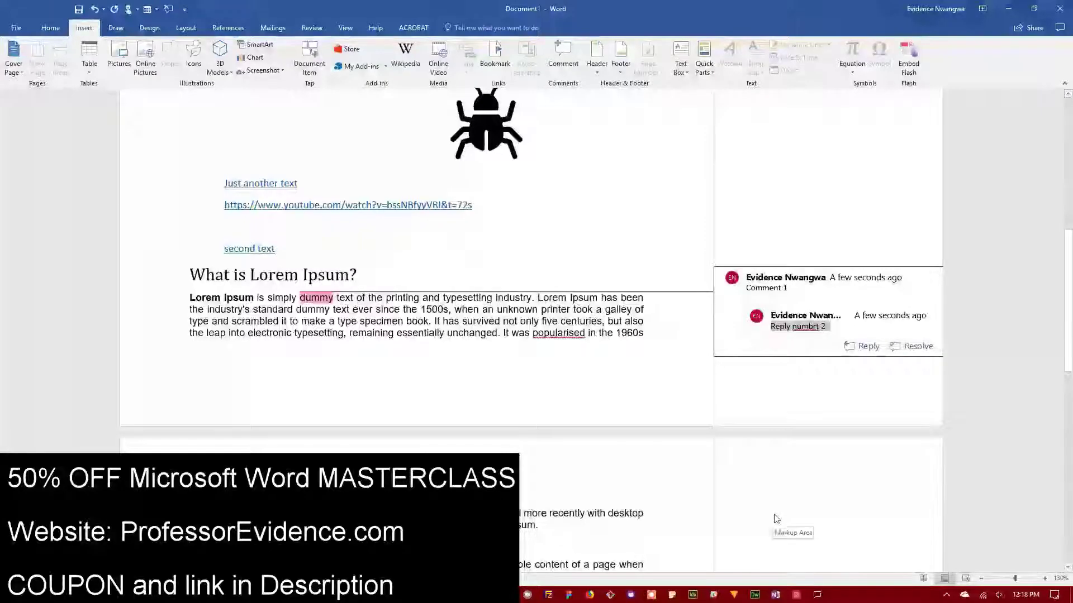
Add a comment reading "What is this?" to "Lorem Ipsum." just above the "Why do we use it?" heading.
scroll(769, 517, down, 5)
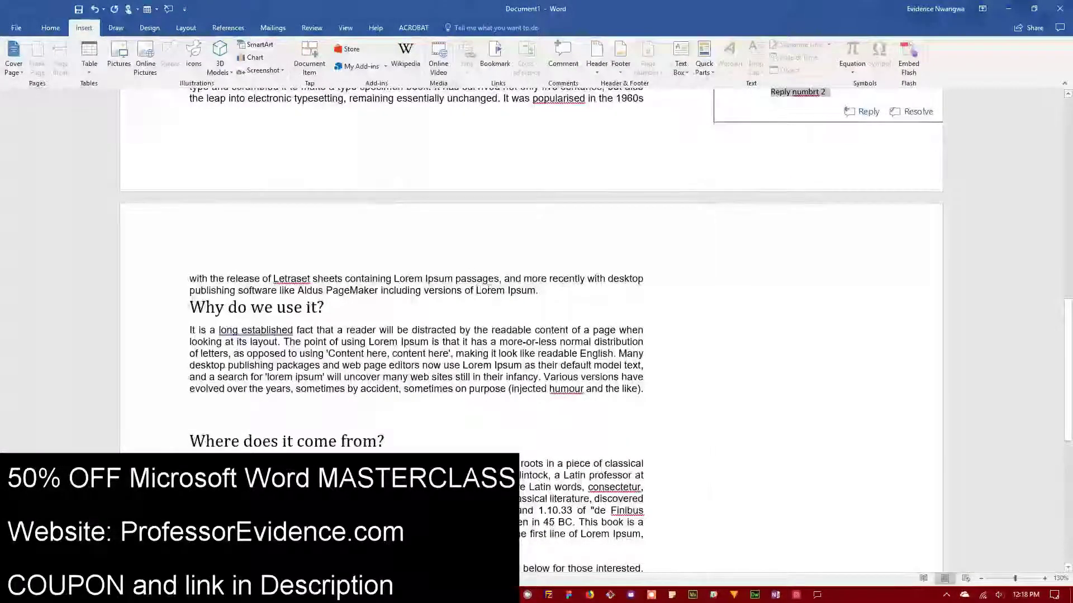
click(476, 293)
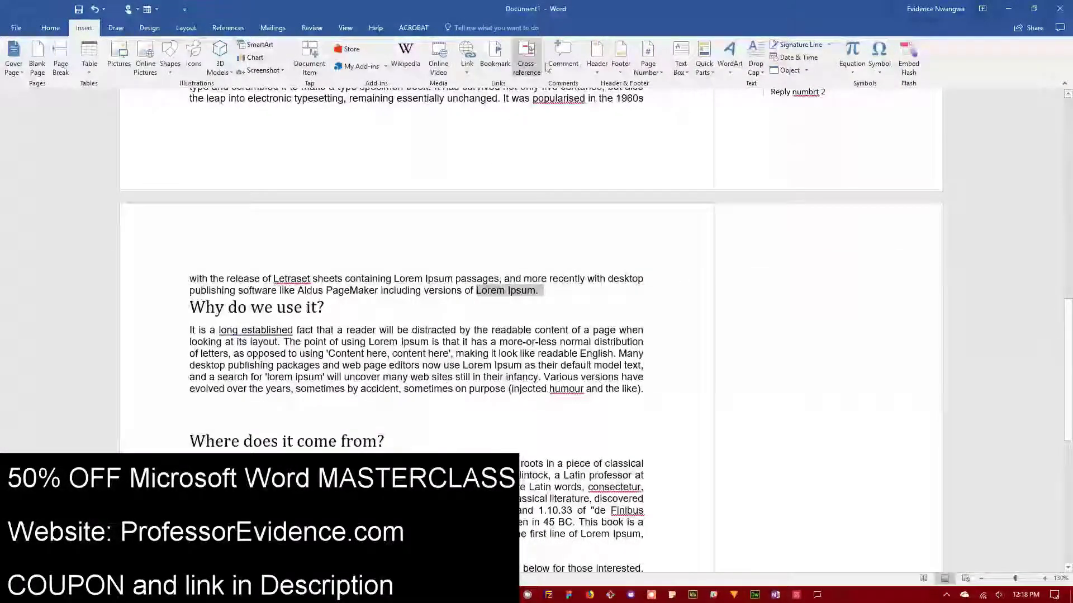
click(562, 56)
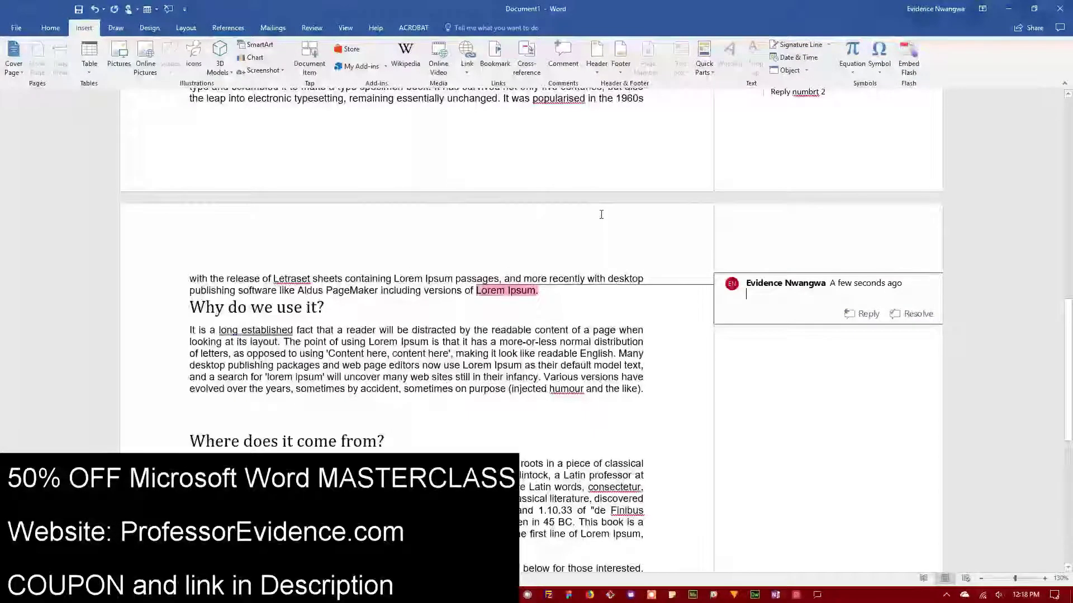
text(What is this?)
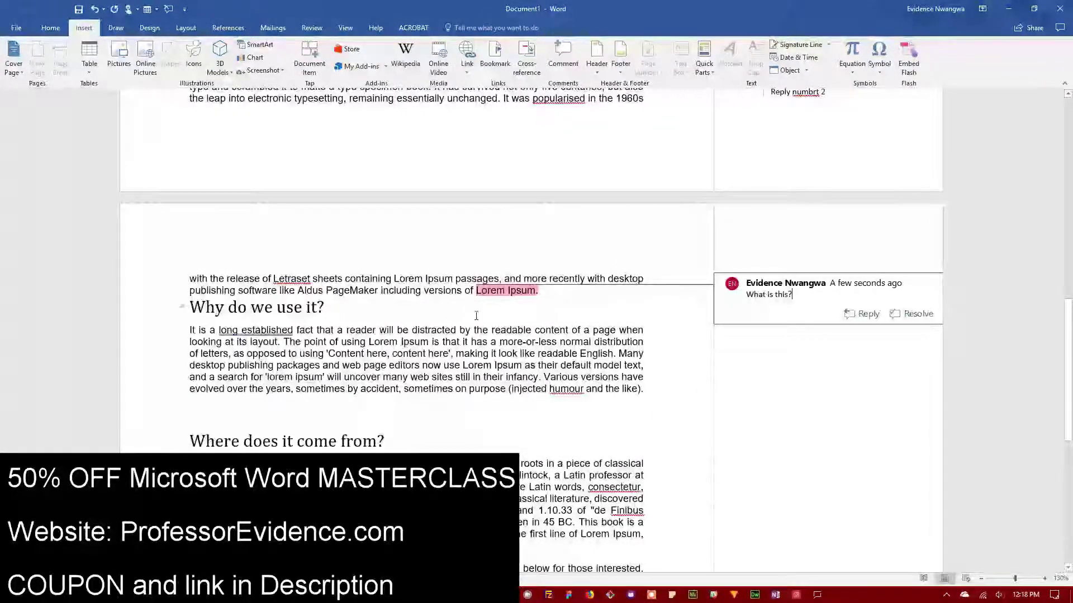
click(544, 377)
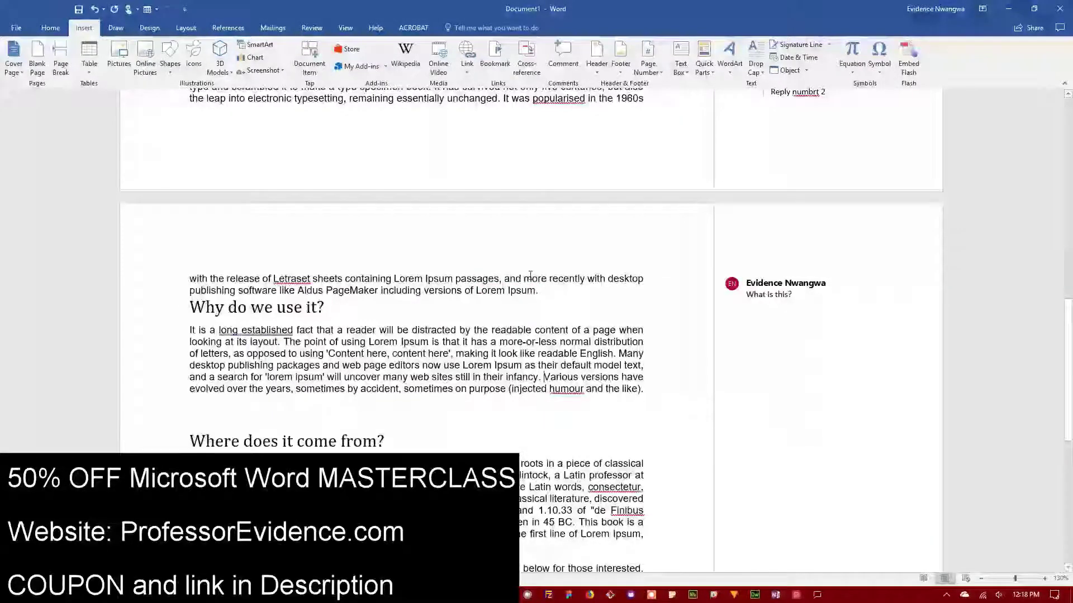
Select the "What is this?" comment and the "Comment 1" thread in turn to see which text each one marks.
click(727, 304)
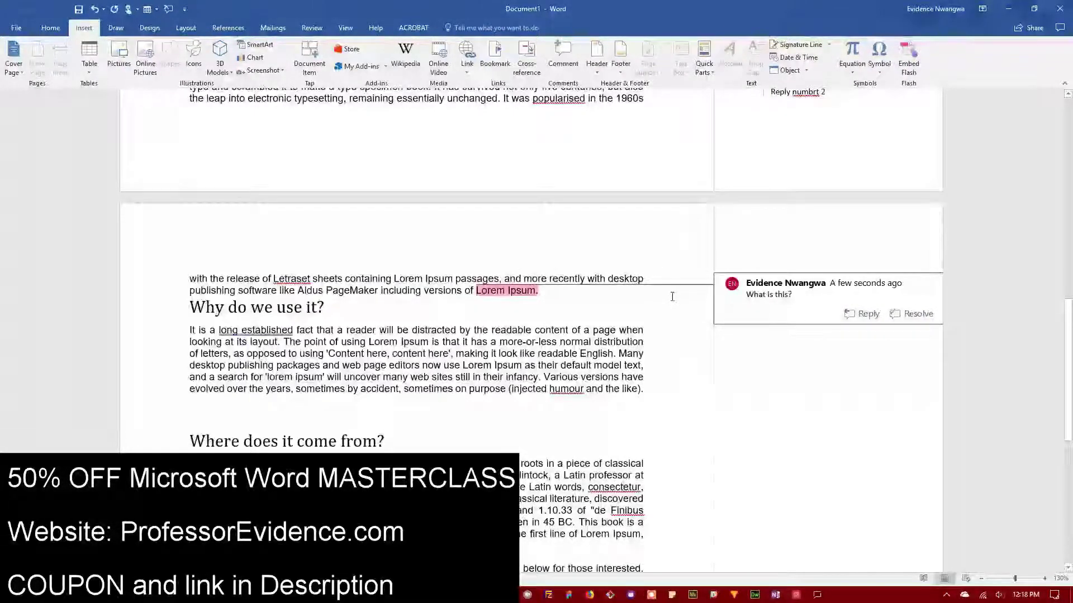
scroll(772, 274, up, 3)
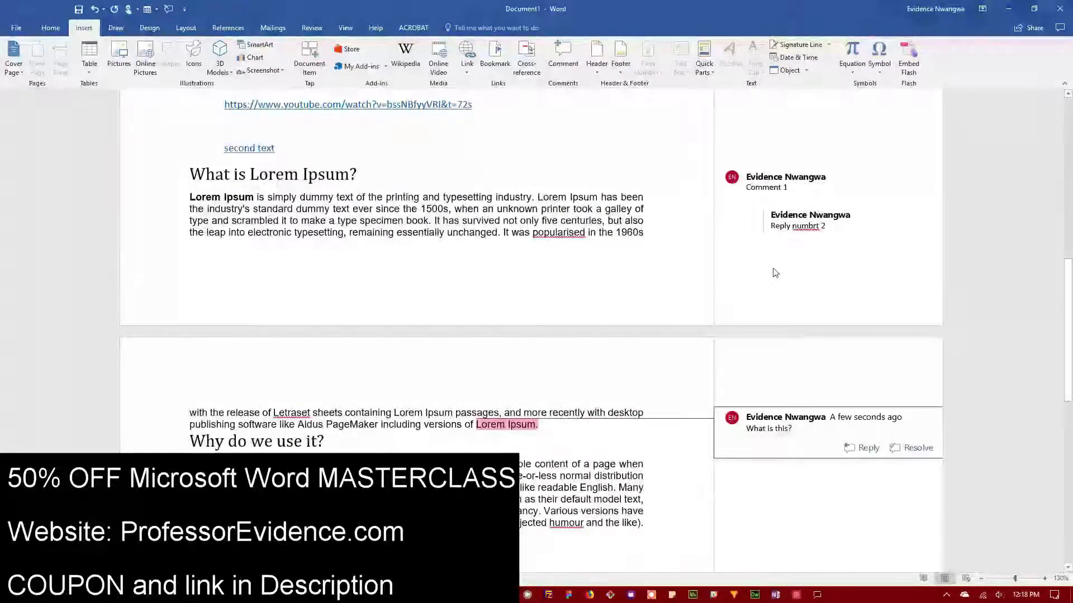
click(803, 192)
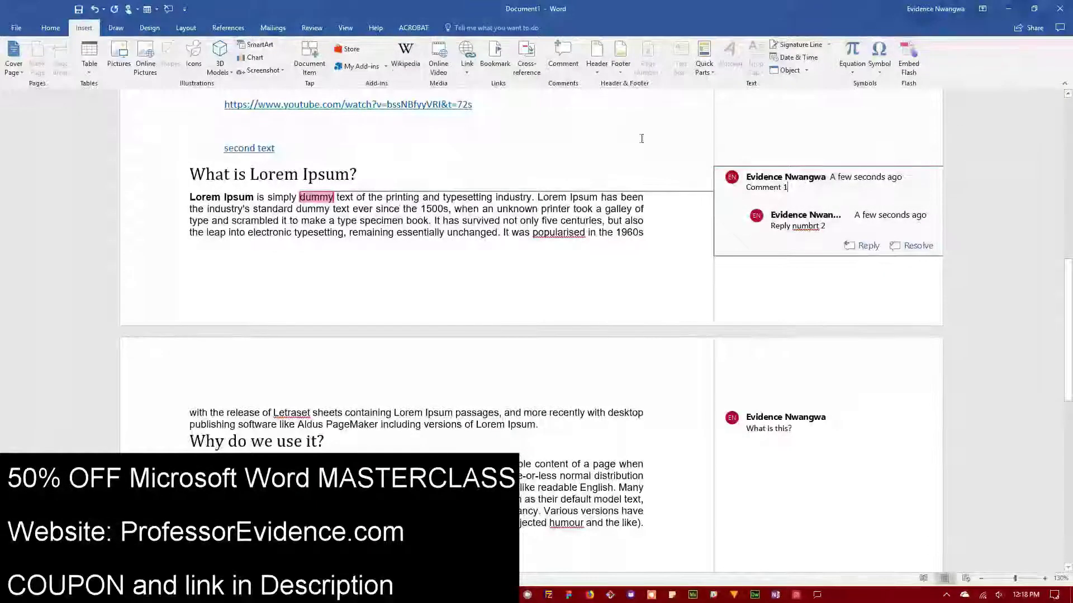
Hide the document's comments, show them again to check the "Comment 1" thread, and hide them once more.
click(311, 28)
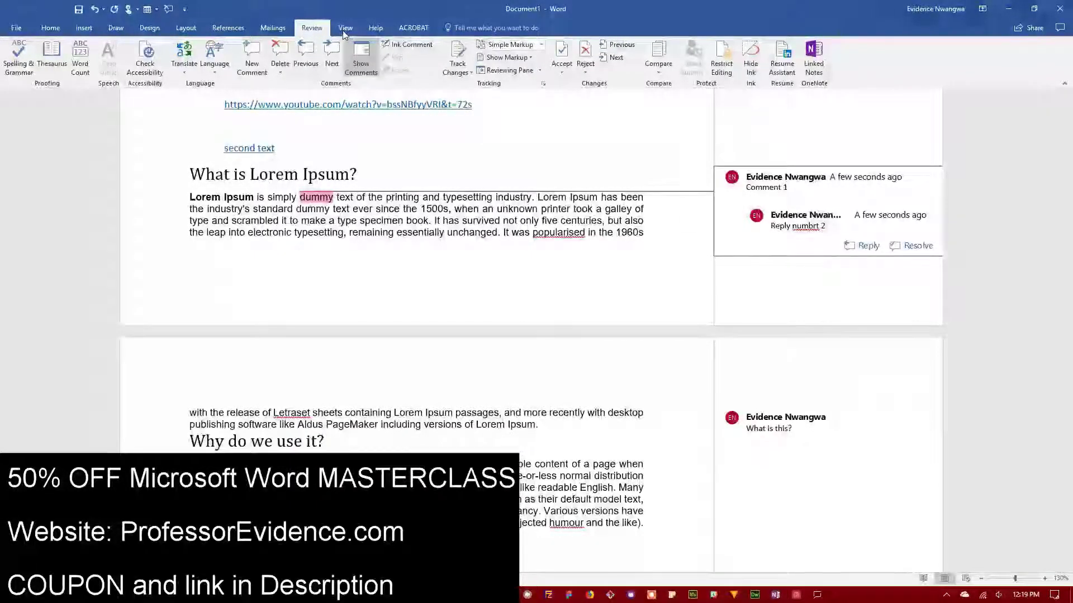
click(362, 63)
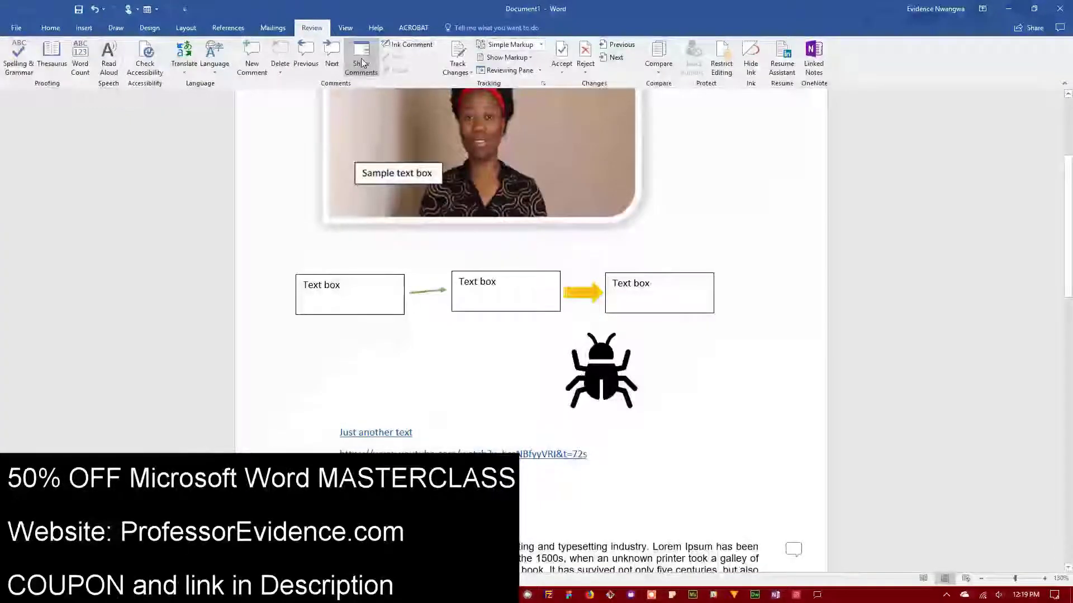
click(361, 63)
scroll(838, 463, down, 3)
click(818, 365)
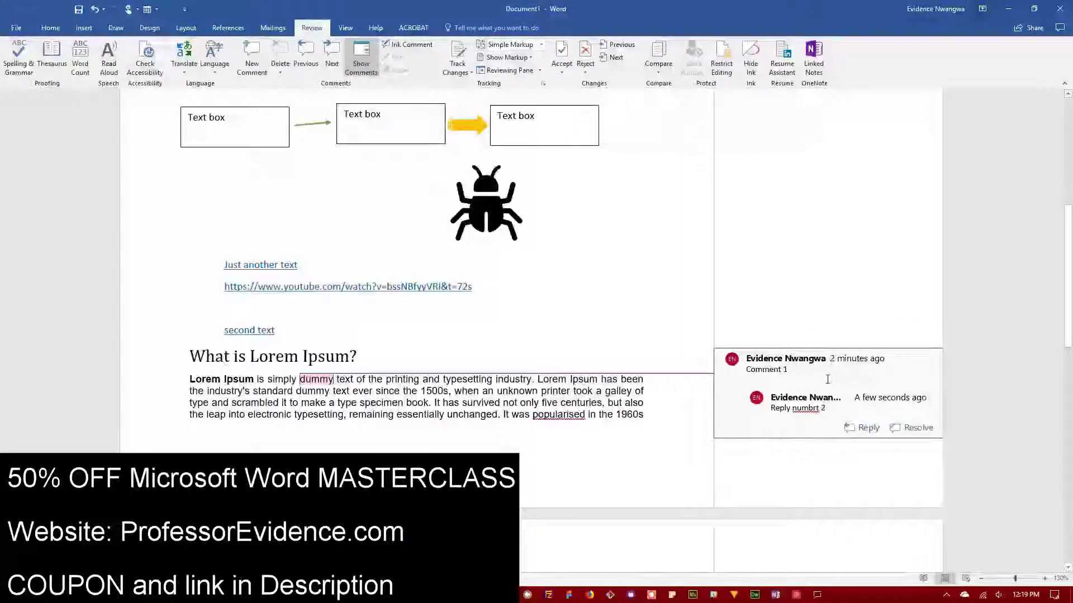
click(361, 58)
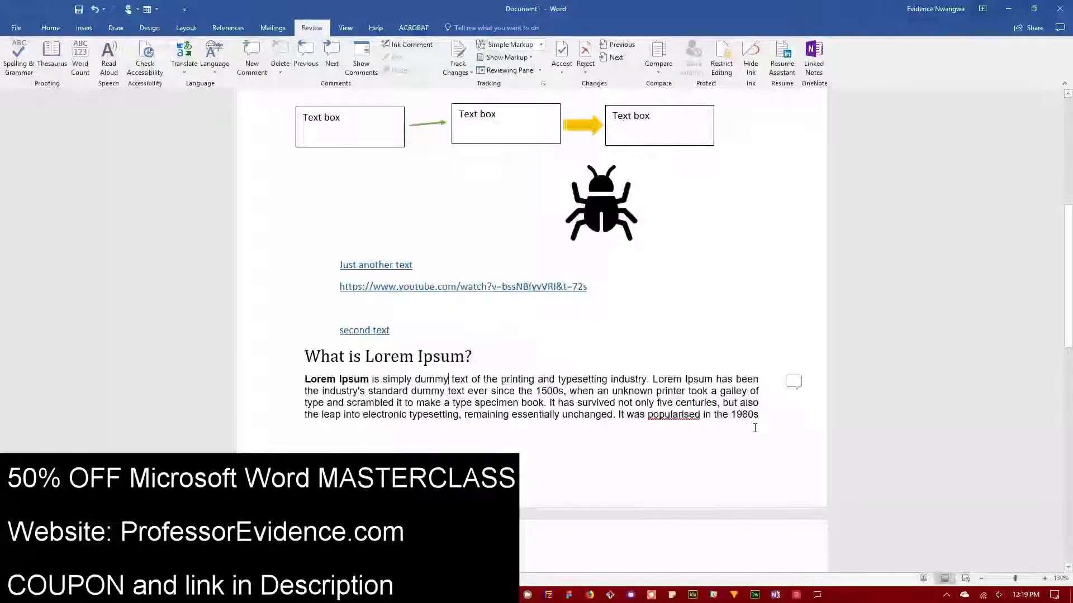
Open the two hidden comments one after the other from their page markers, and close the comment view.
click(793, 381)
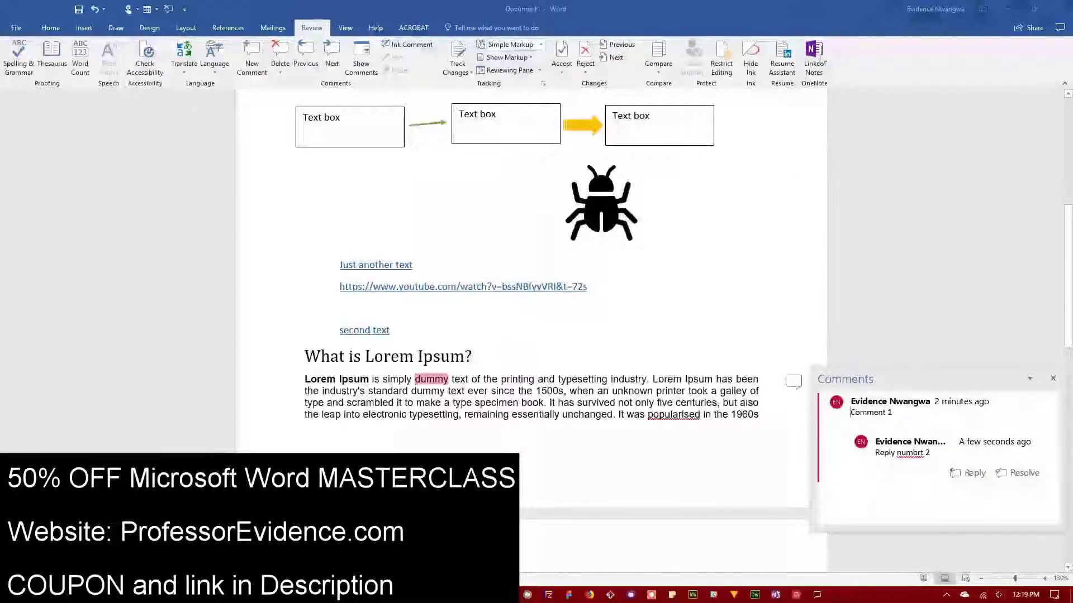
scroll(878, 253, down, 5)
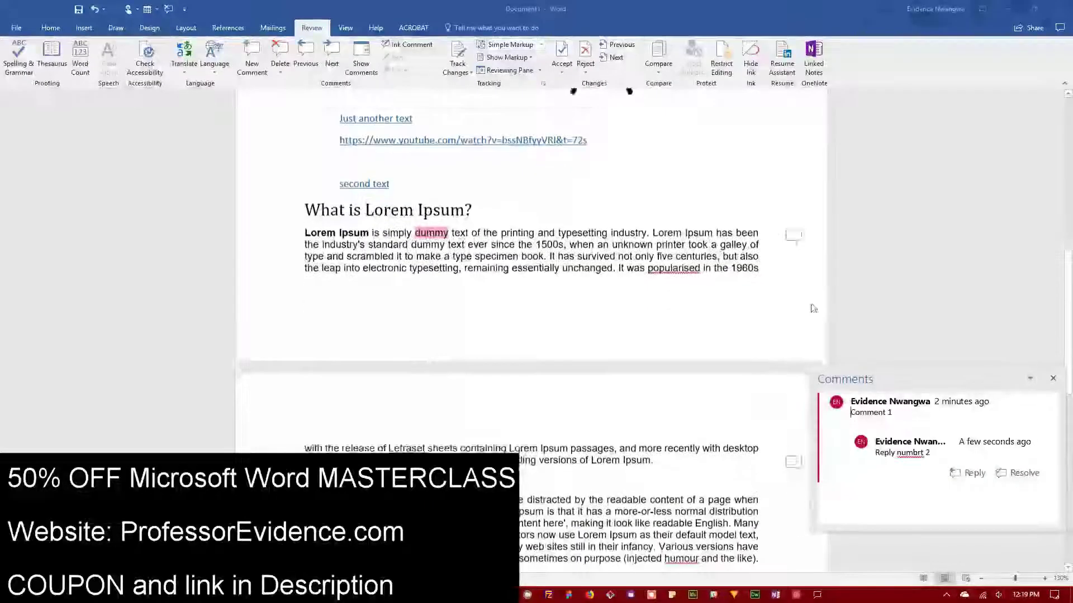
click(792, 308)
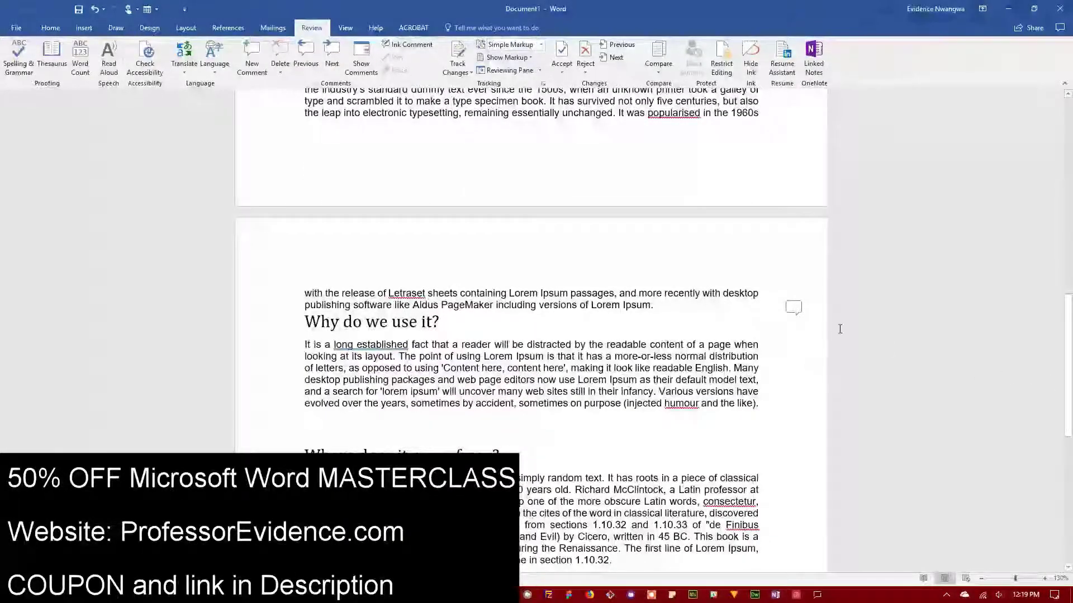
click(792, 307)
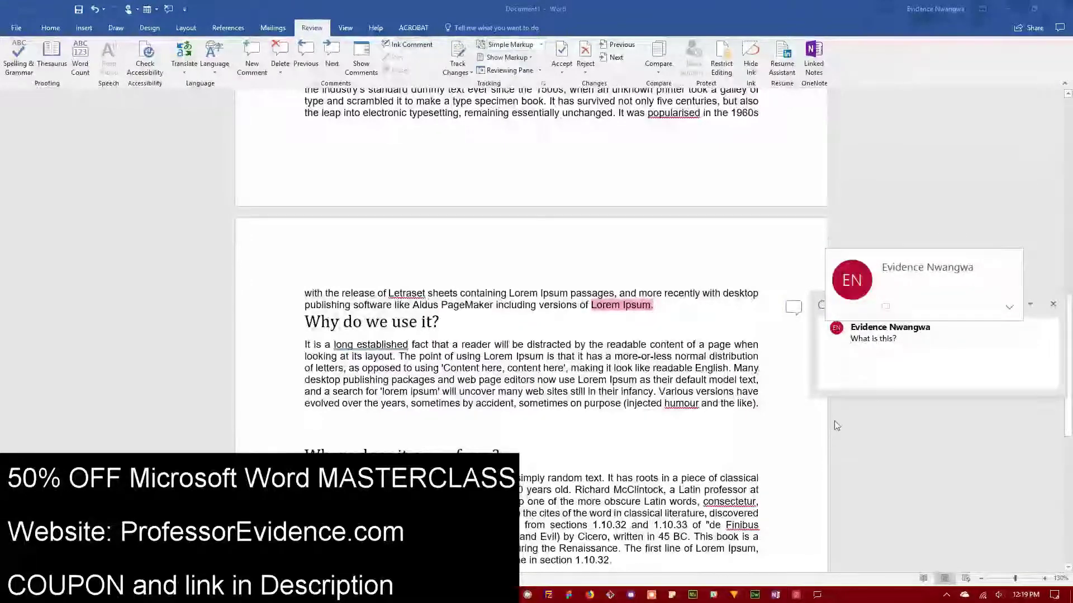
click(1053, 305)
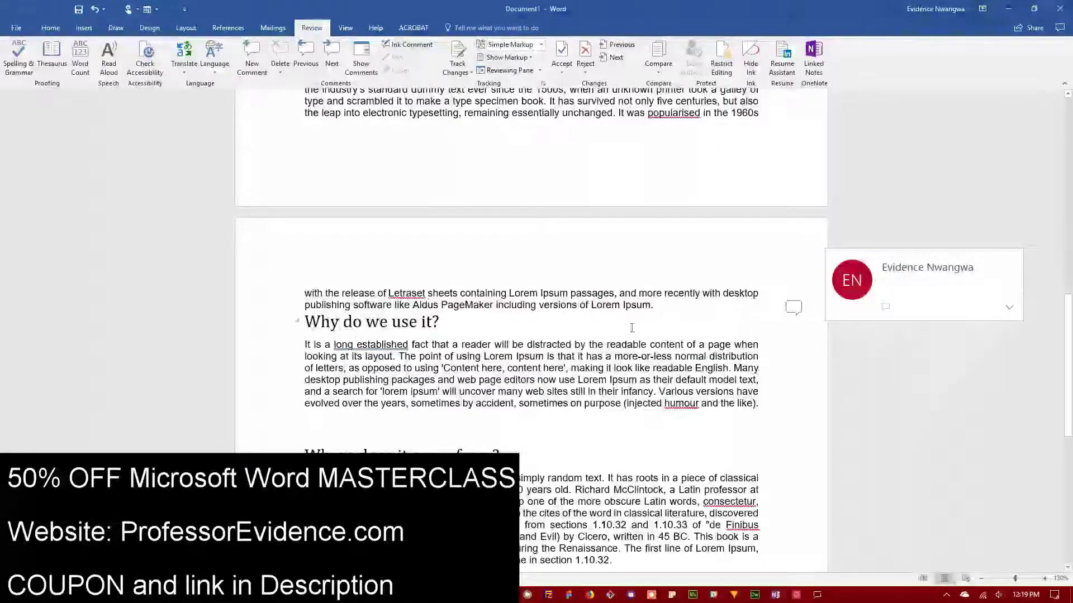
Look through the built-in header designs for the document without inserting one.
scroll(599, 322, up, 2)
scroll(599, 323, down, 1)
click(453, 389)
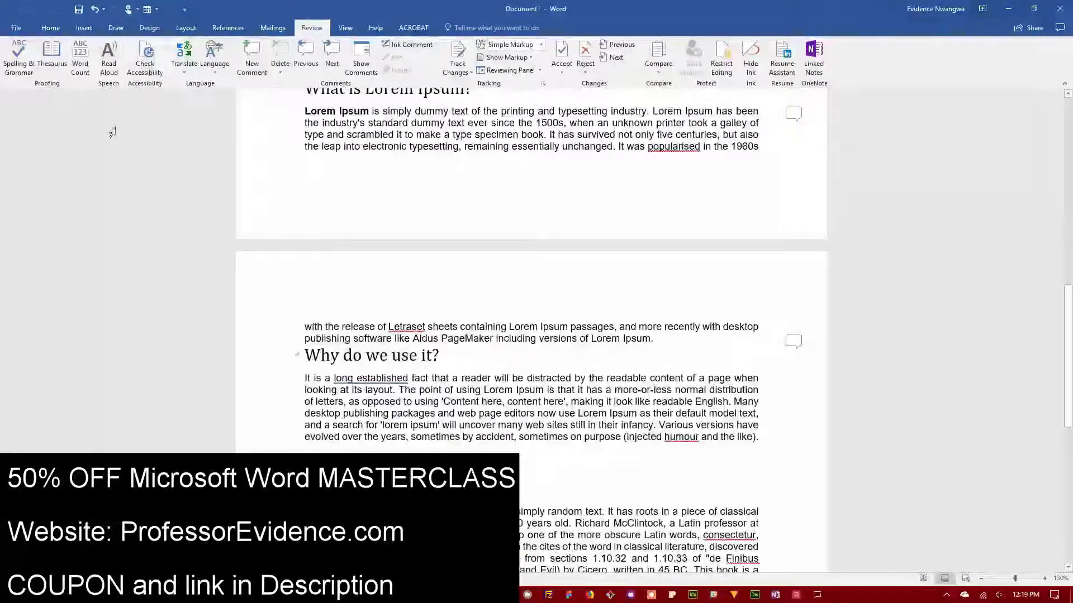
click(77, 31)
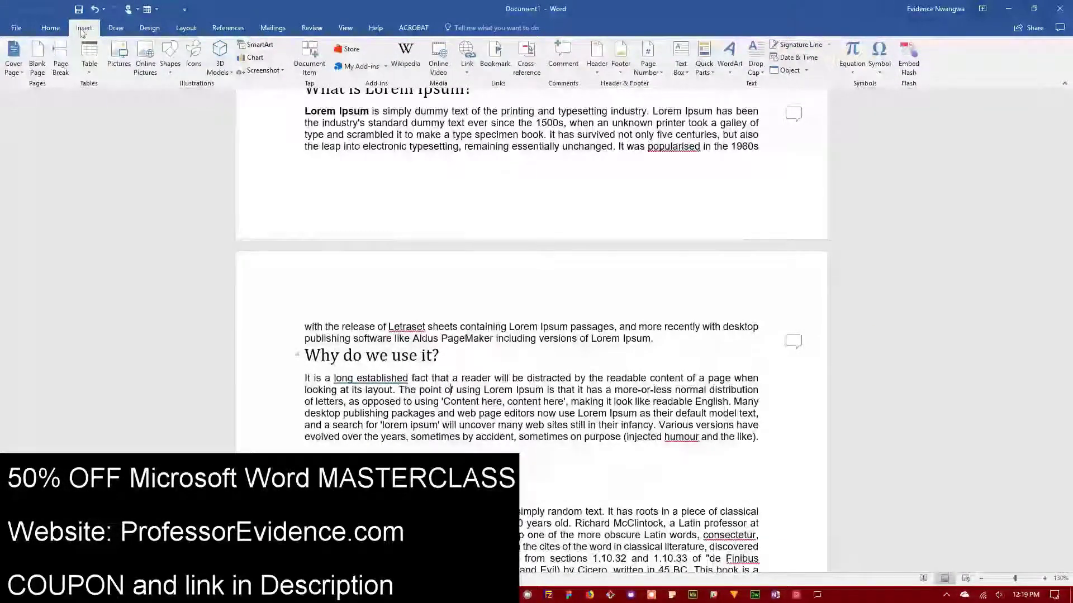
click(600, 68)
click(508, 239)
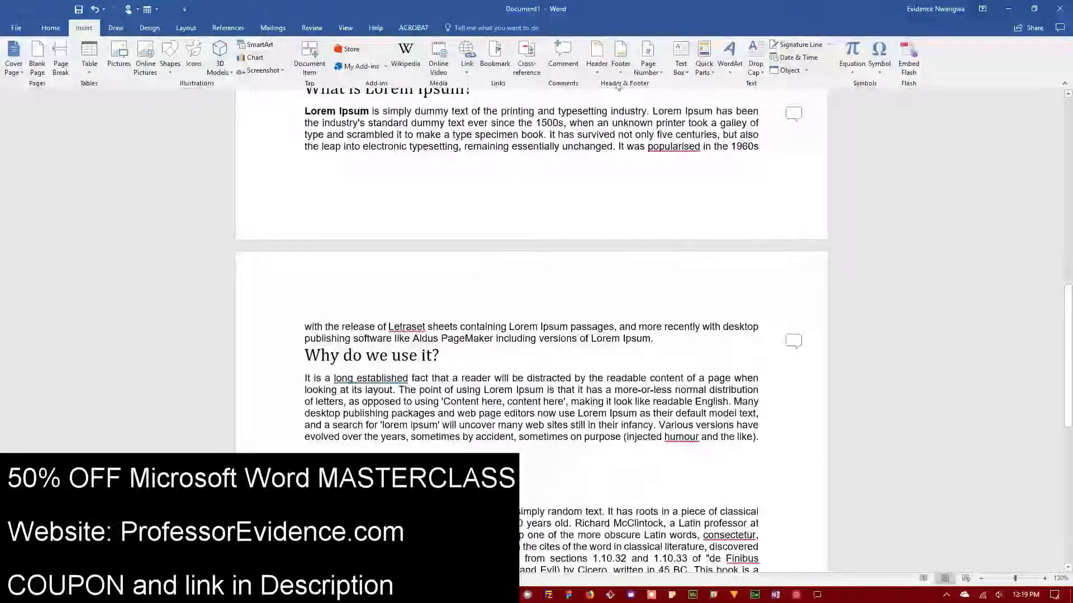
click(598, 72)
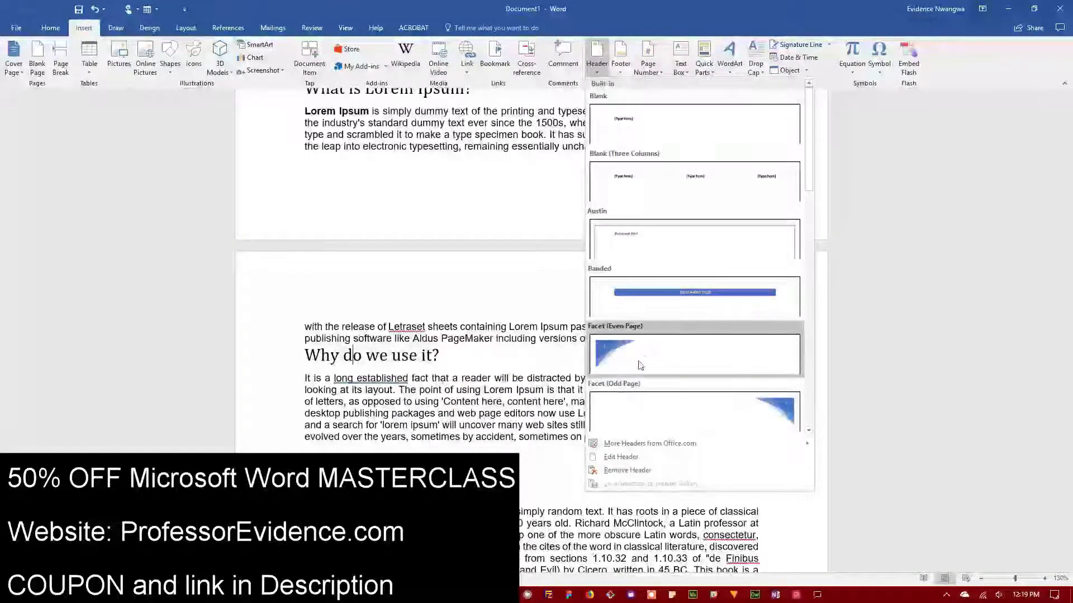
mouse_move(636, 443)
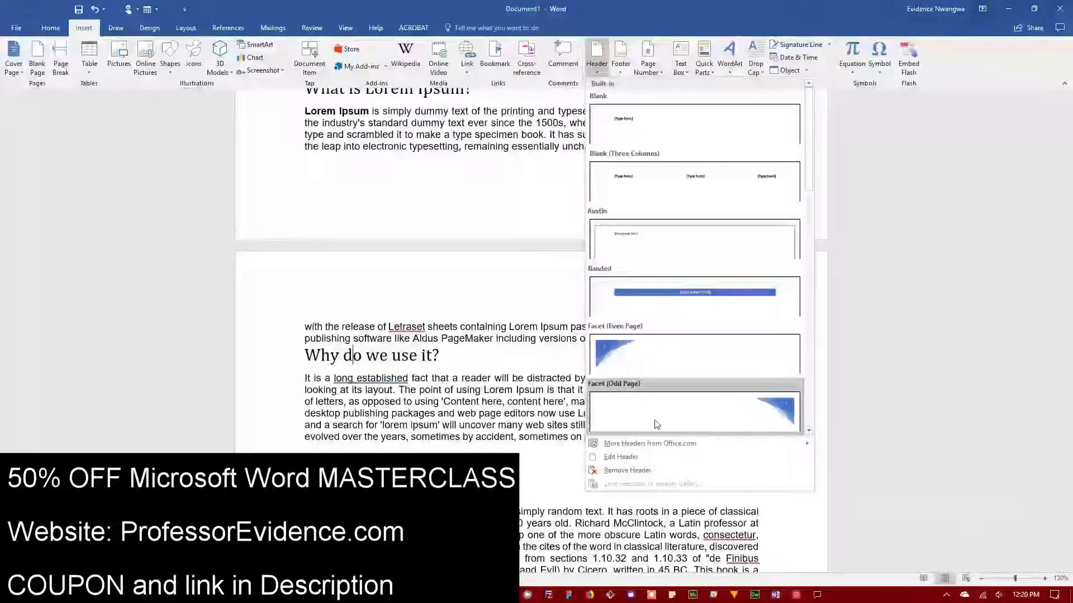
click(518, 386)
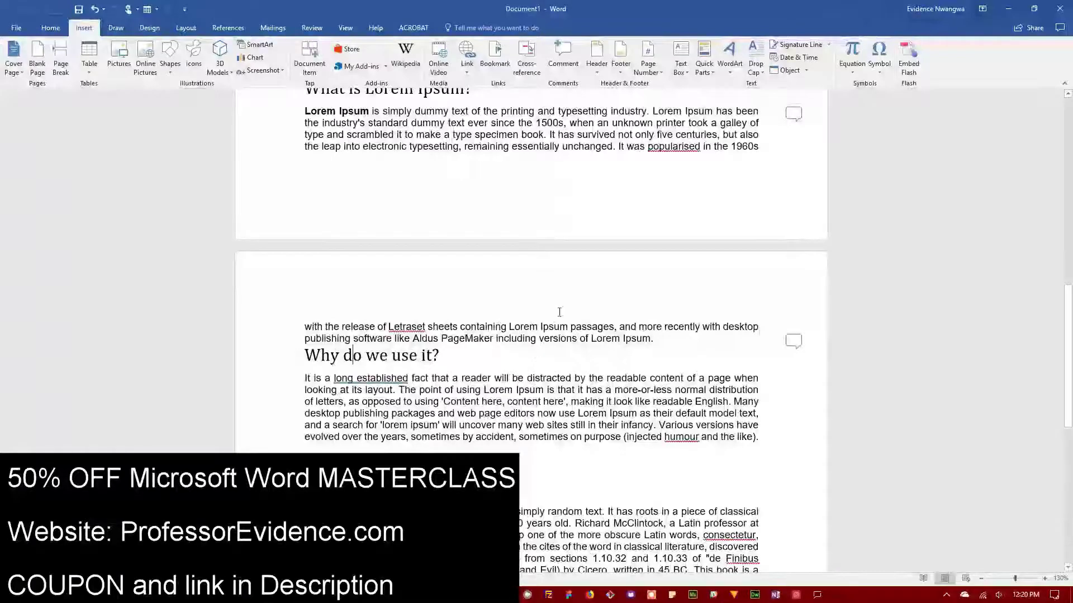
Open the second page's header for editing directly on the page and return to the body text.
double_click(766, 273)
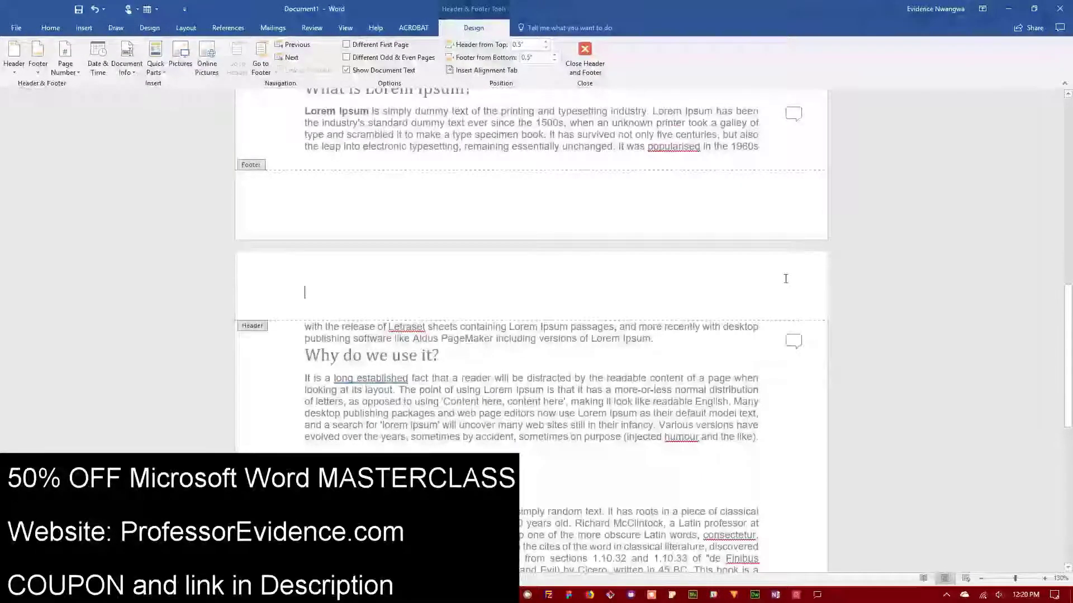
scroll(670, 324, down, 2)
double_click(550, 374)
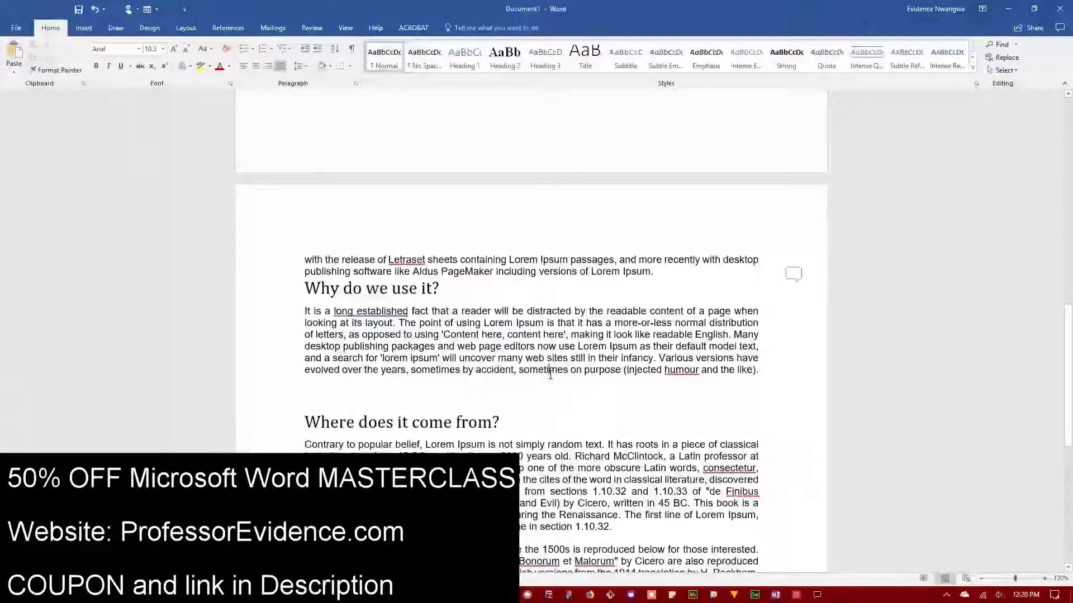
click(367, 260)
scroll(367, 258, up, 1)
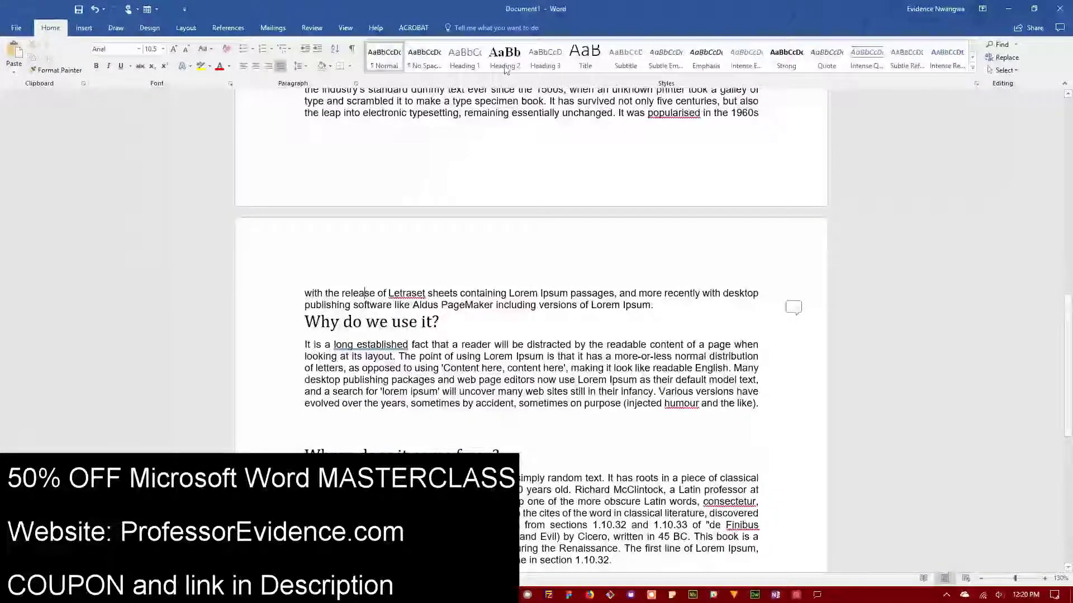
Insert the built-in Blank header, fill it with "EvidenceN.com" and return to the body text.
click(83, 28)
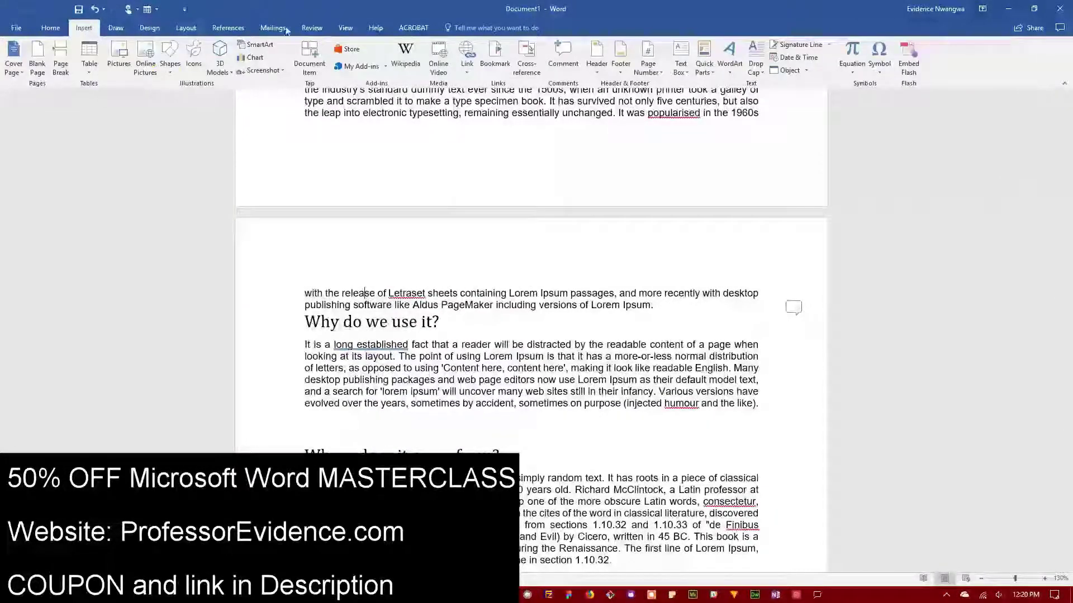
click(595, 62)
click(670, 116)
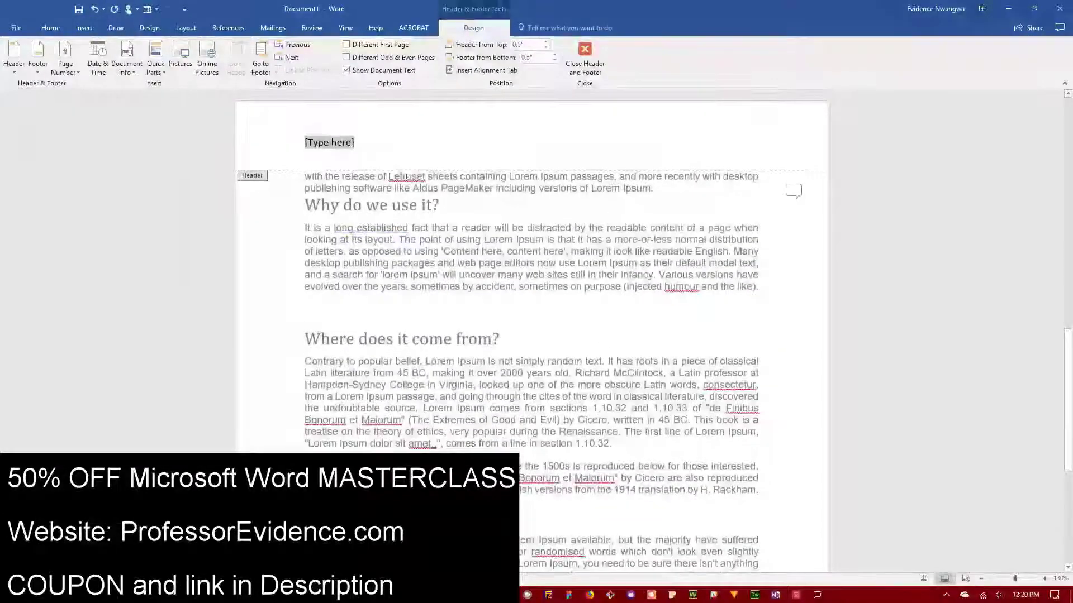
text(EvidenceN.com)
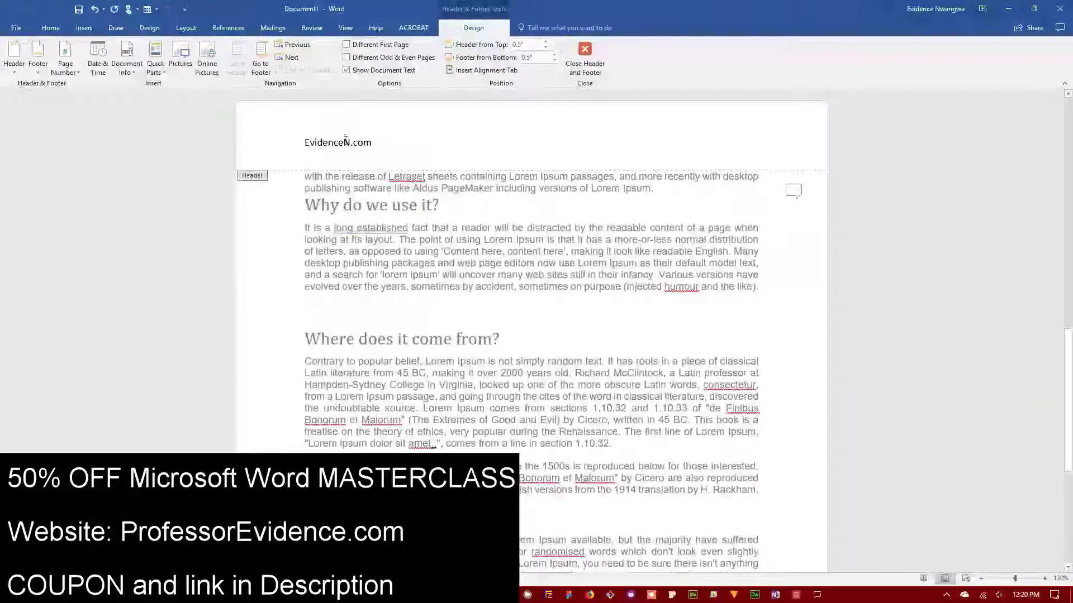
double_click(422, 249)
Check the header text across the document's pages, opening and closing the second page's header.
scroll(422, 249, down, 5)
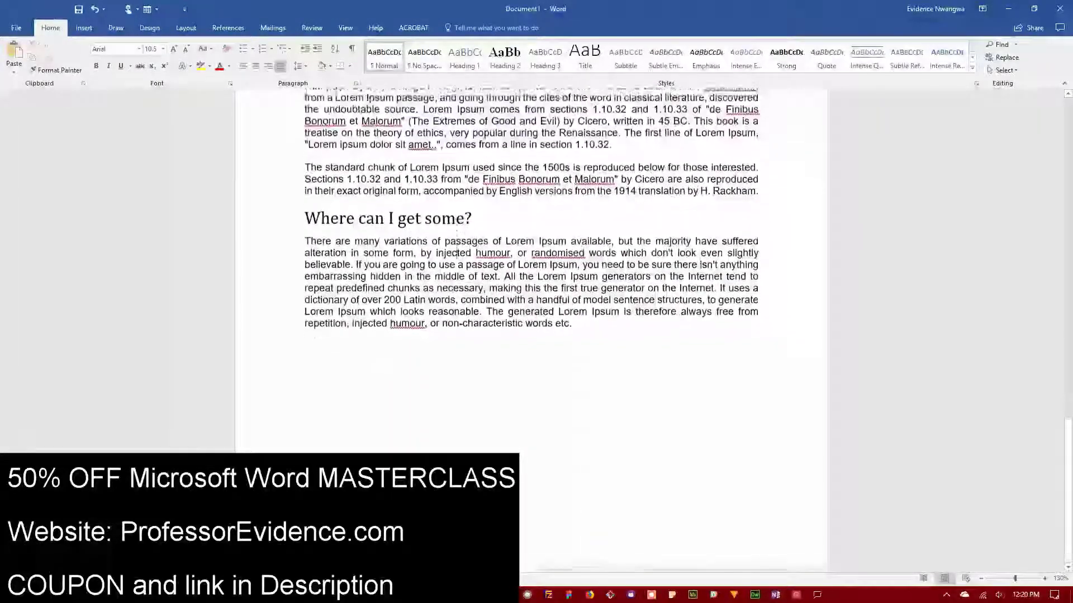
scroll(422, 249, up, 4)
scroll(459, 235, up, 8)
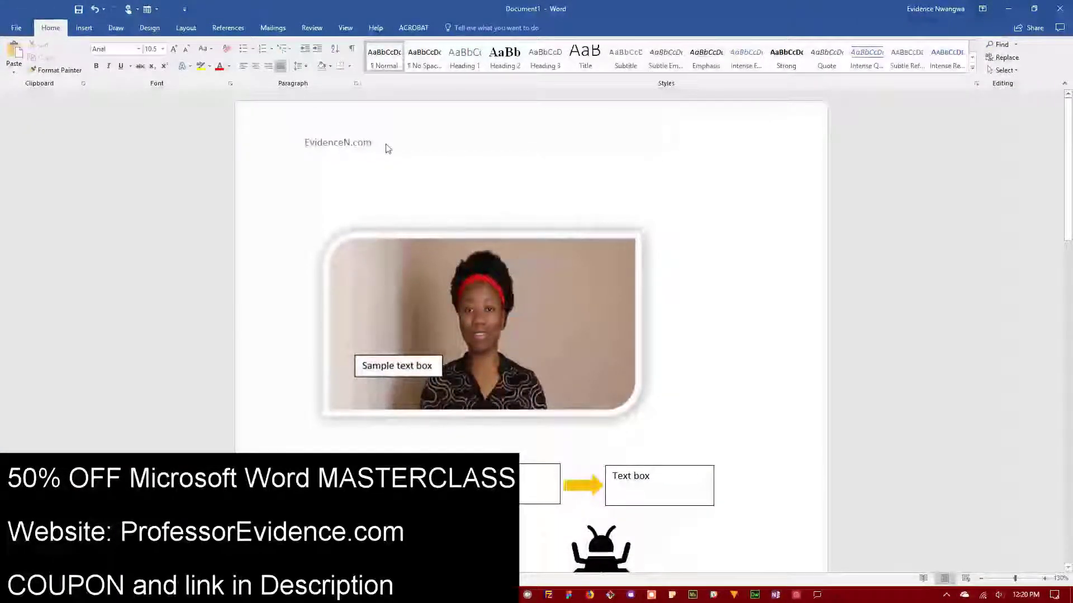
scroll(478, 185, down, 15)
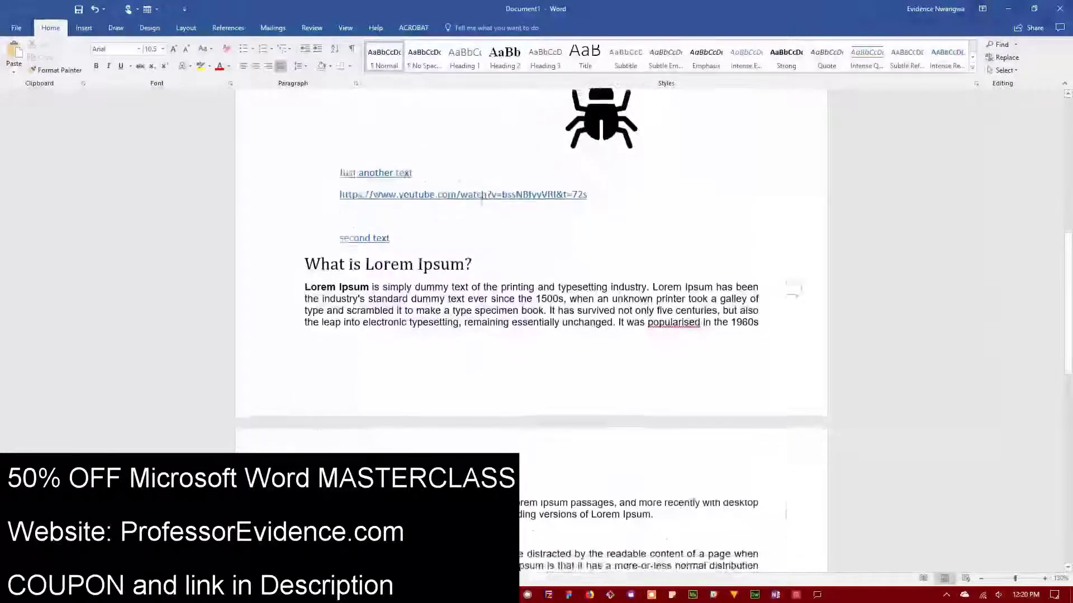
scroll(404, 180, up, 2)
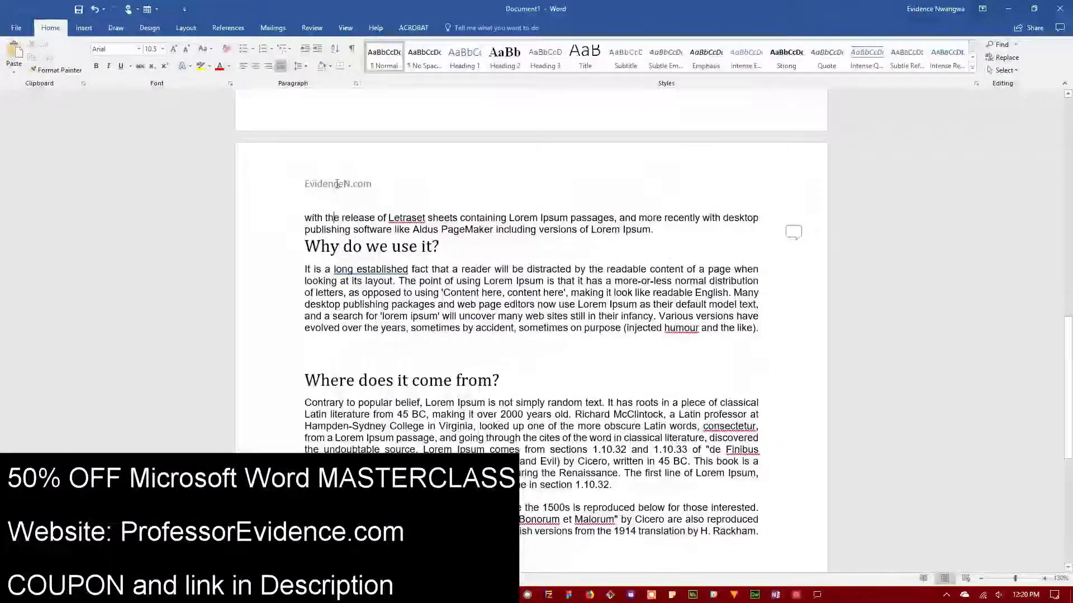
double_click(346, 185)
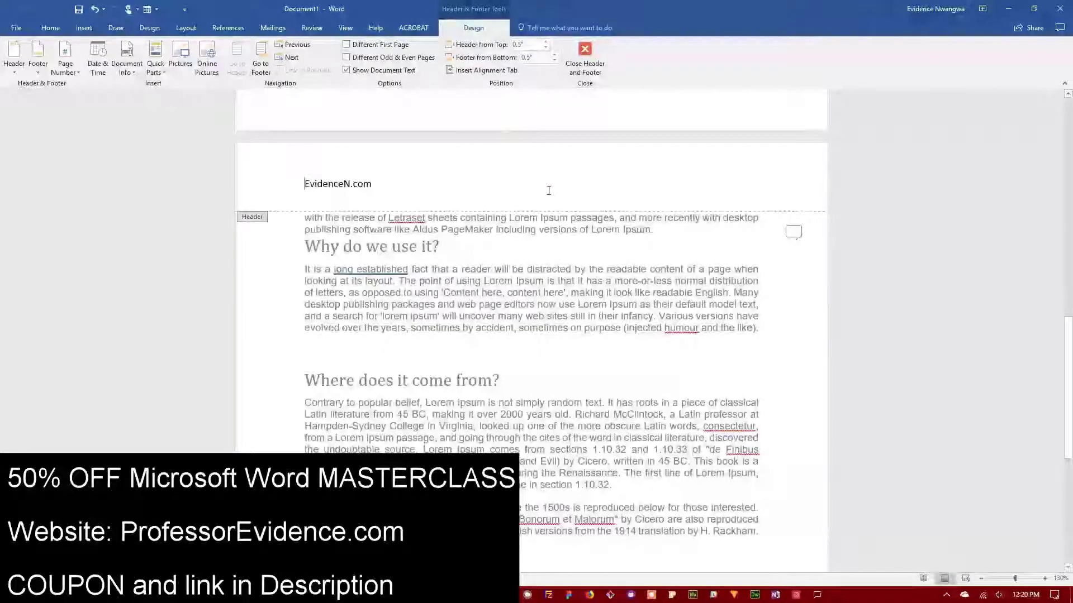
key(Escape)
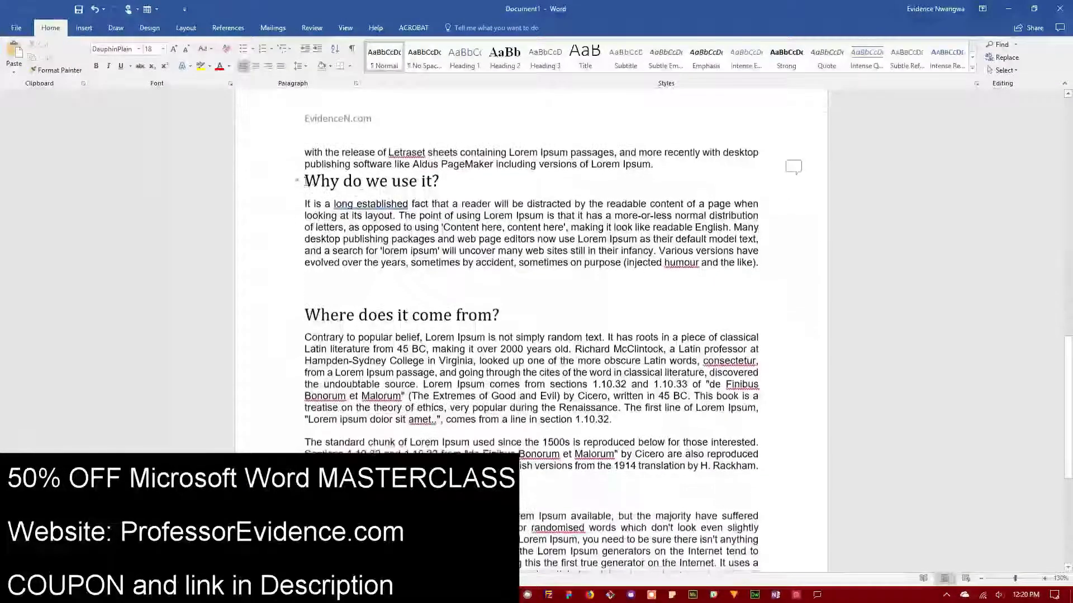
Copy the whole document's content and paste it after the last paragraph to add more pages.
key(ctrl+a)
scroll(629, 362, down, 5)
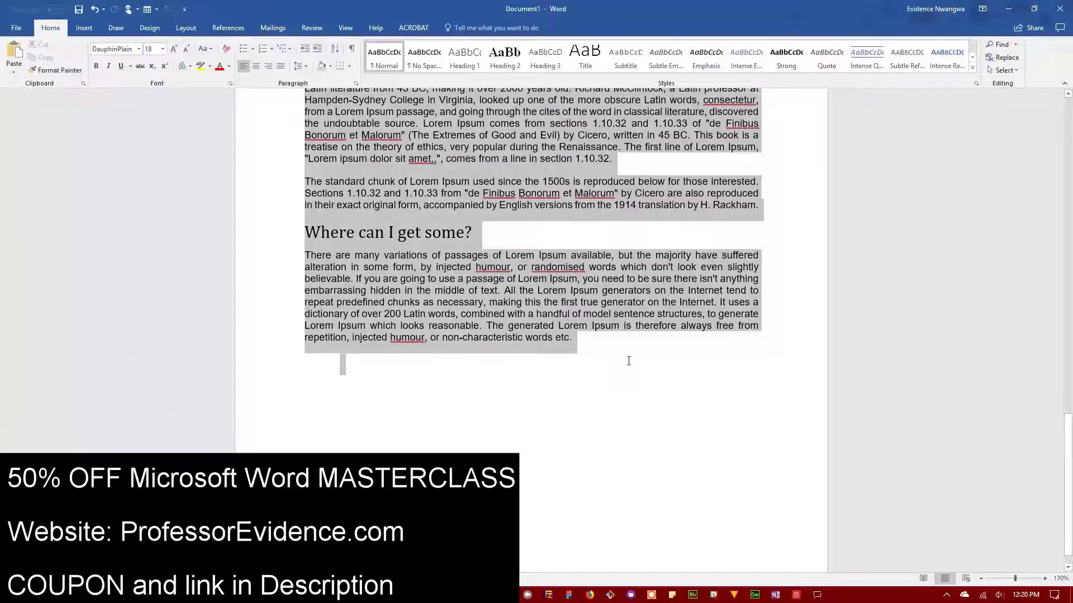
click(546, 352)
scroll(573, 352, down, 1)
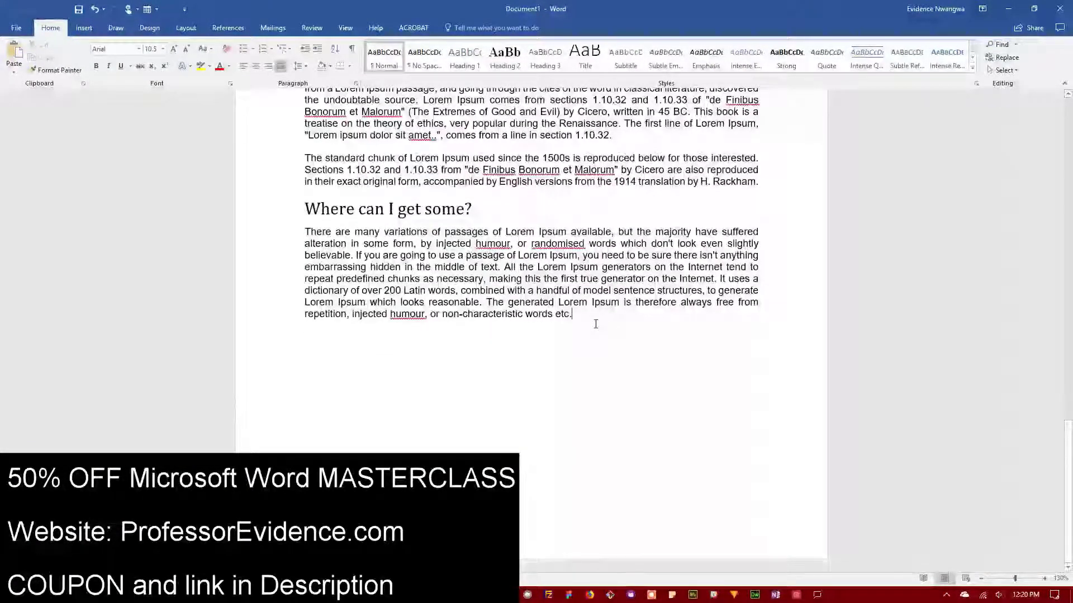
key(ctrl+v)
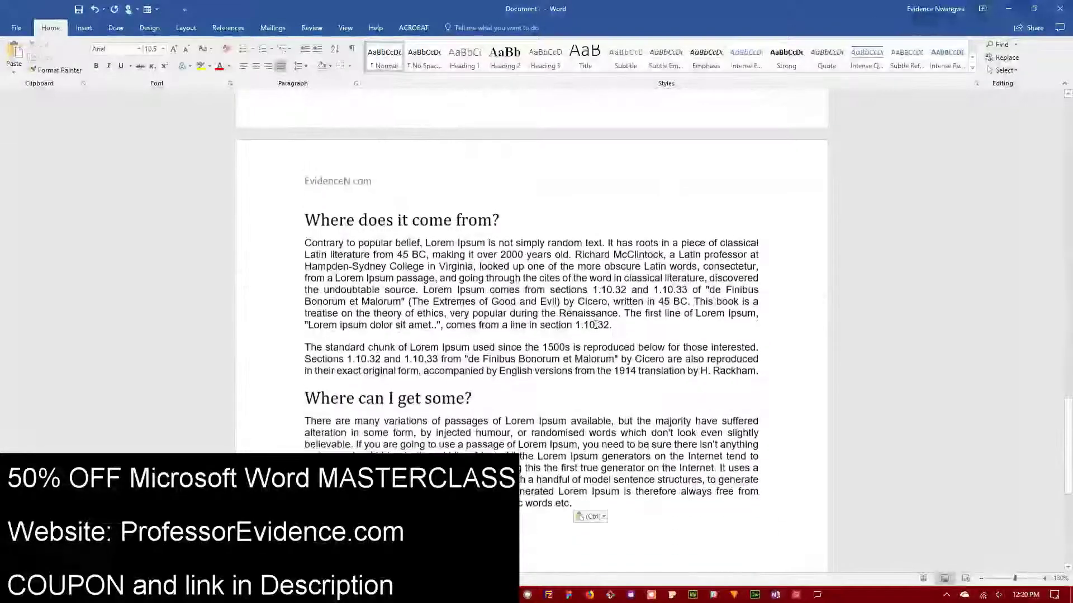
scroll(595, 324, up, 5)
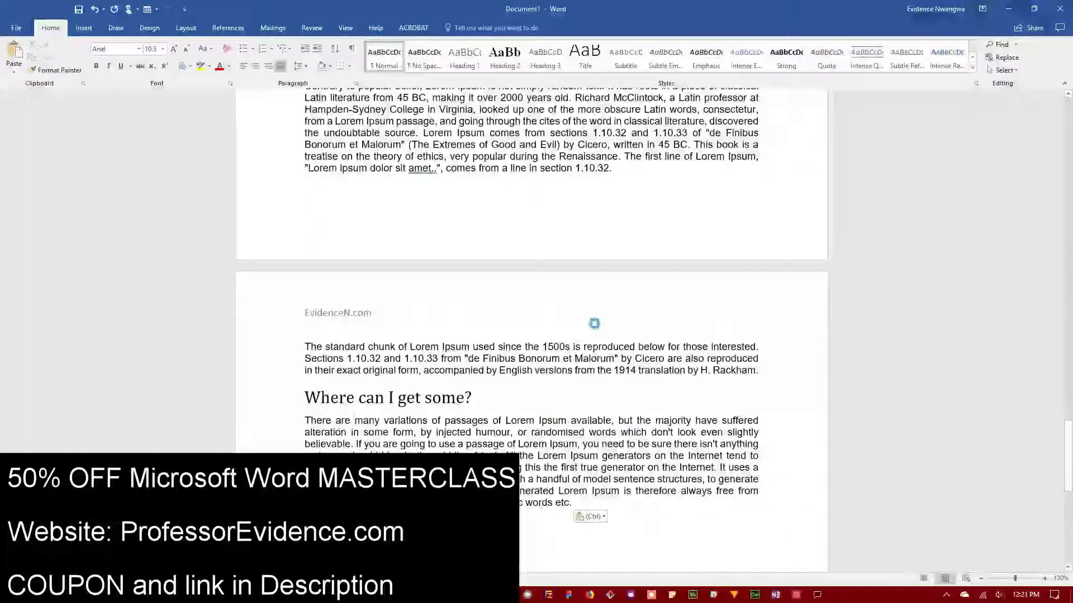
drag(1067, 430, 1067, 218)
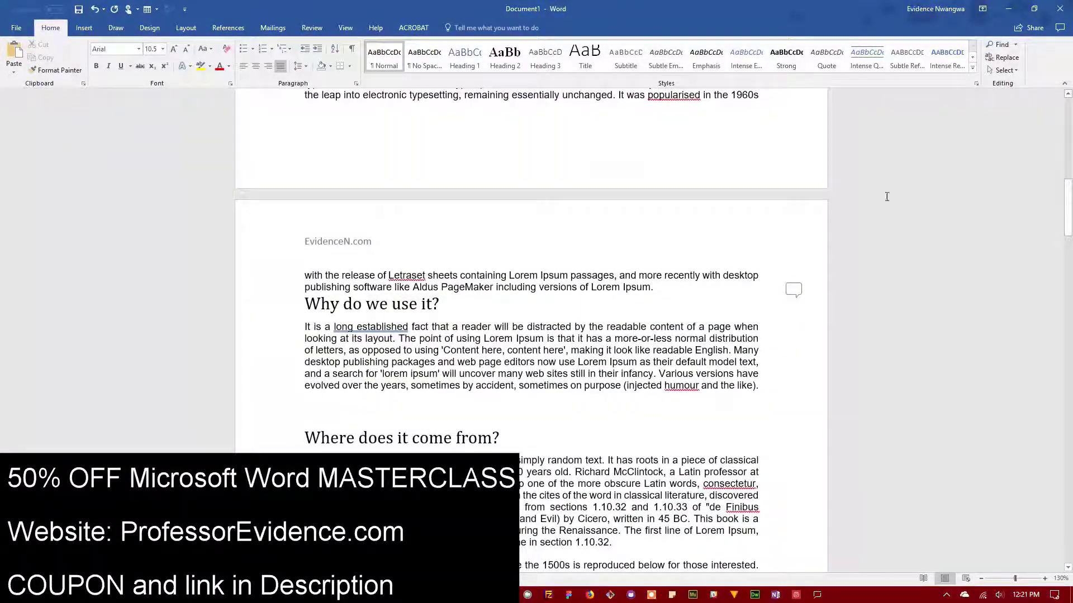
Delete the "EvidenceN.com" text from the header and return to the body text.
double_click(352, 245)
click(266, 248)
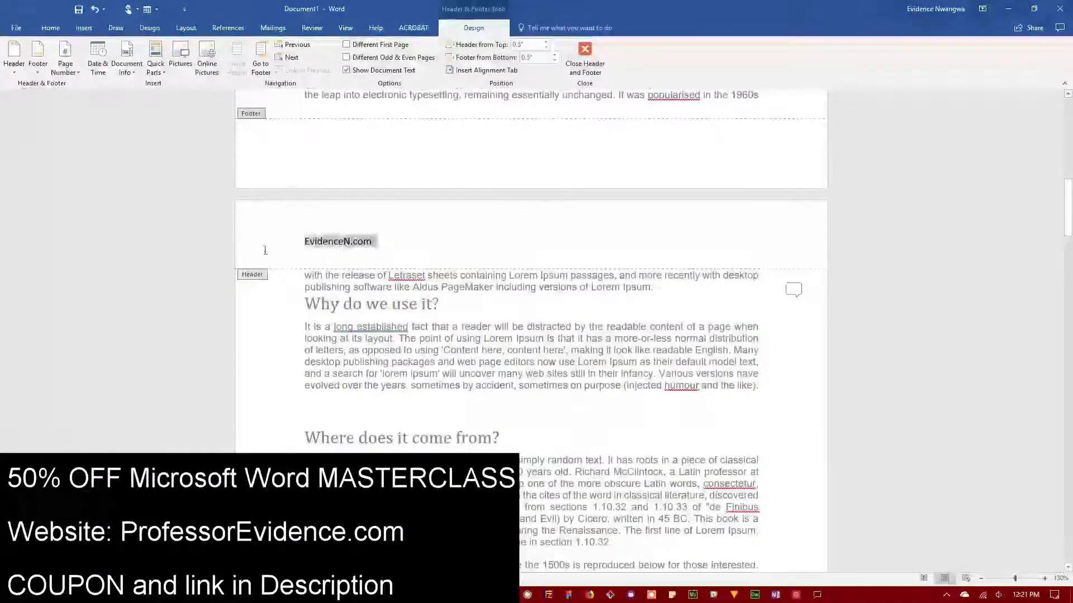
click(372, 253)
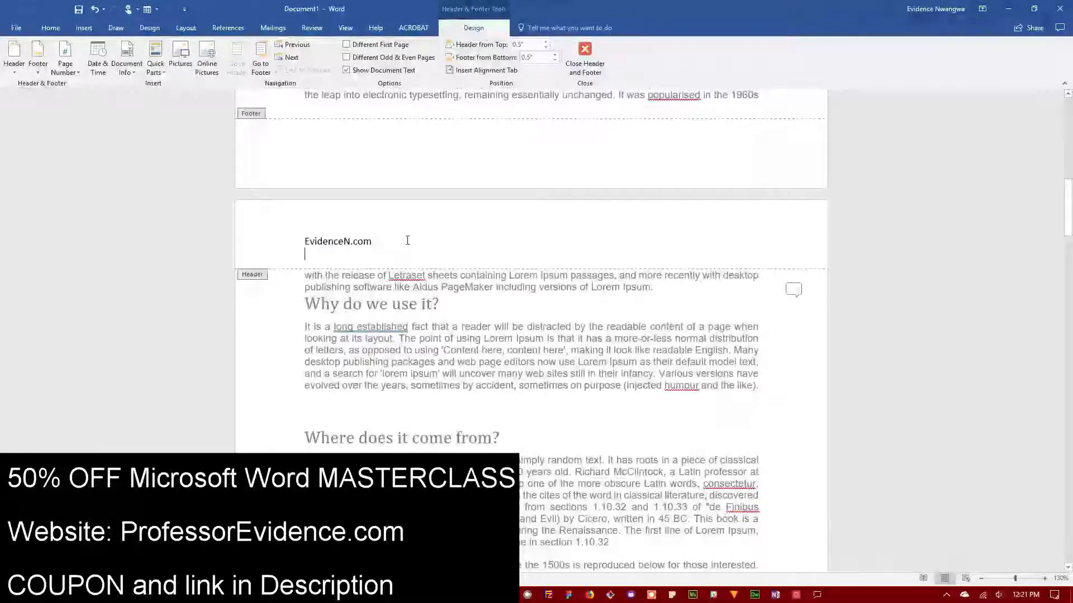
click(300, 246)
key(Delete)
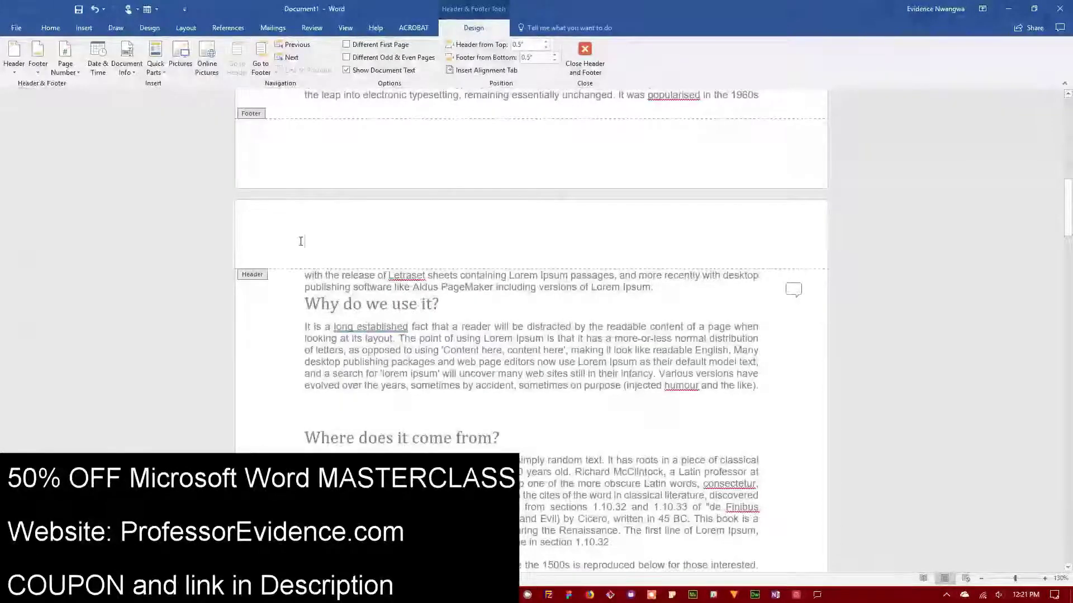
double_click(415, 323)
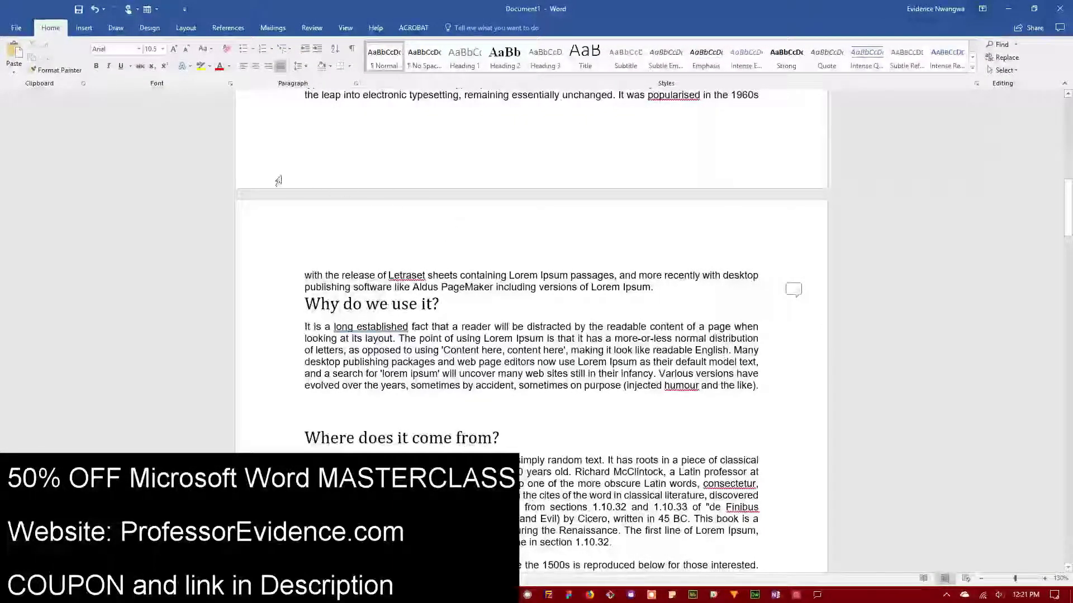
Insert right-aligned page numbers at the top of the pages using the Plain Number 3 design.
click(83, 28)
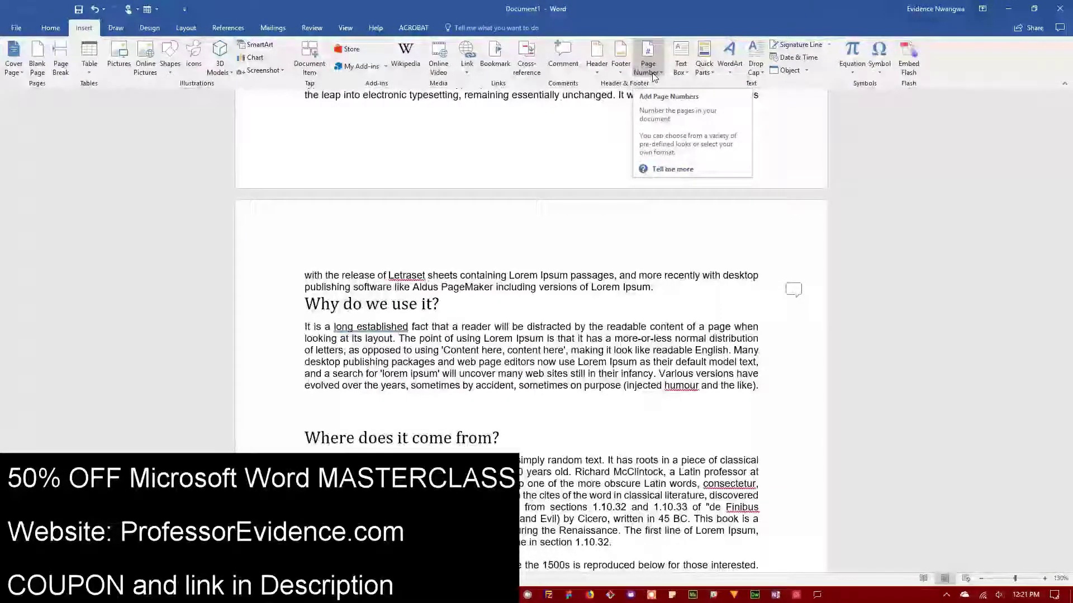
click(597, 63)
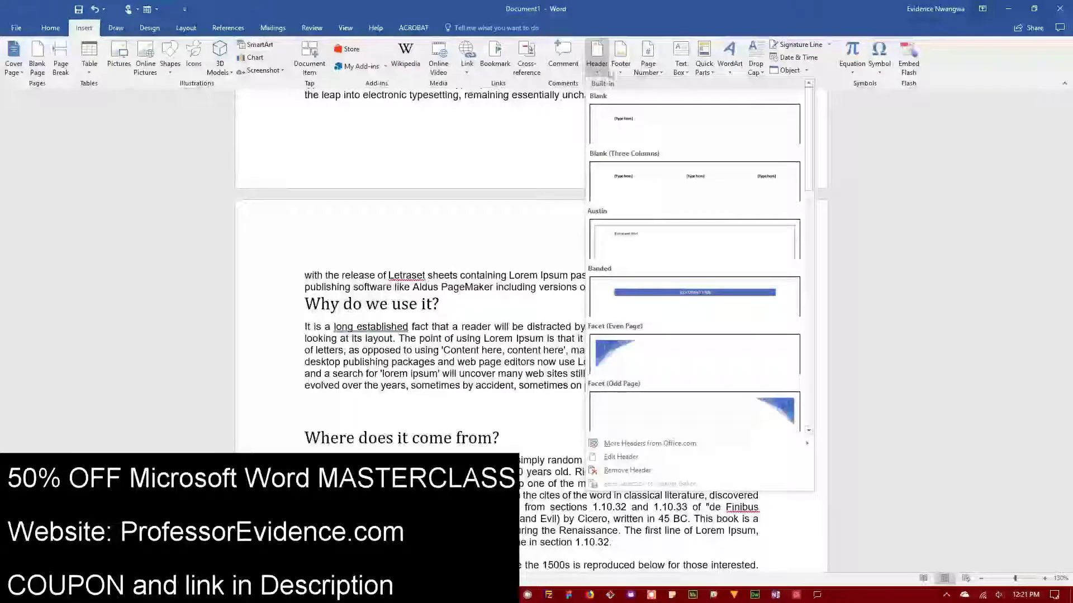
click(655, 71)
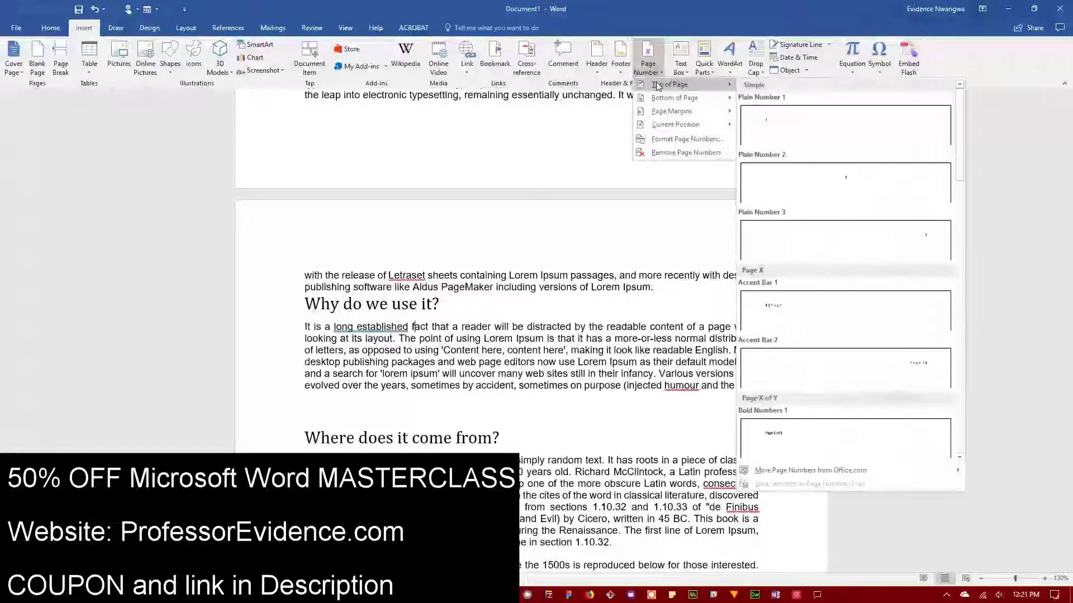
mouse_move(660, 99)
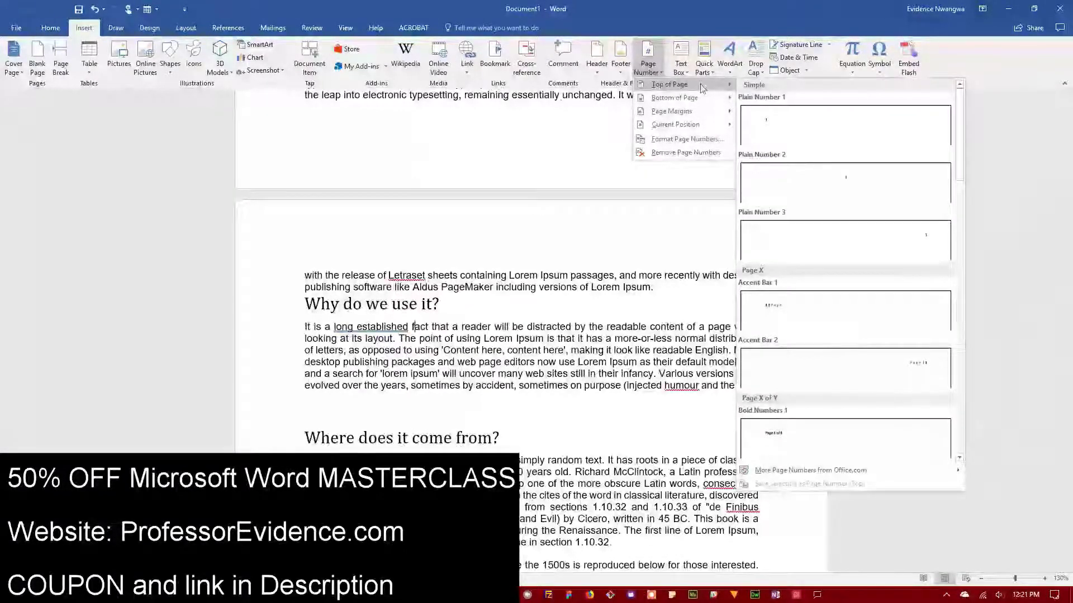
key(Escape)
key(Escape)
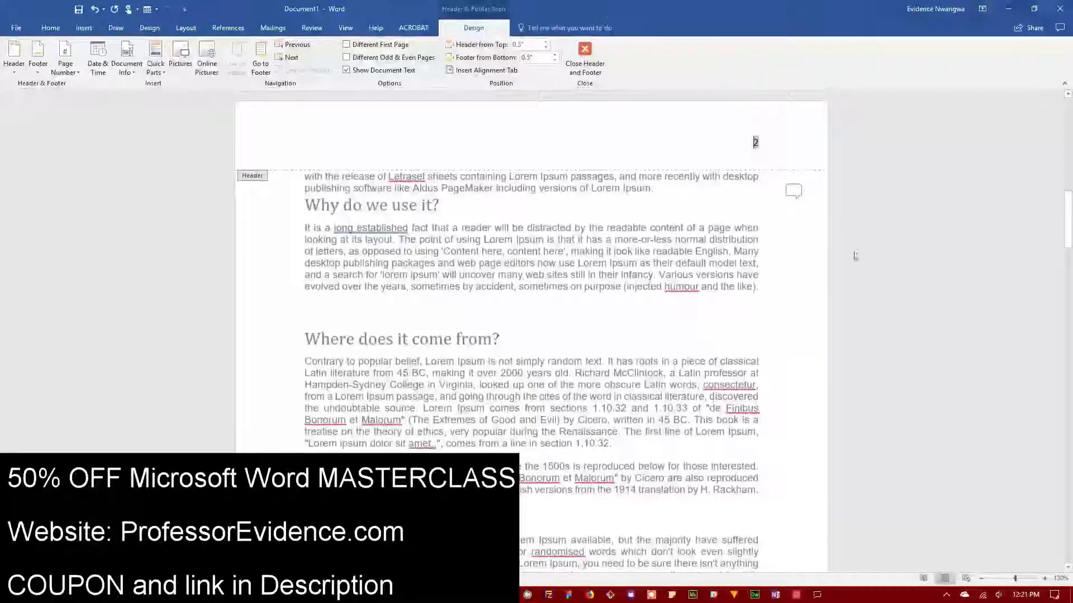
Add the author's surname in front of the page number in the header and return to the body text.
scroll(778, 223, up, 6)
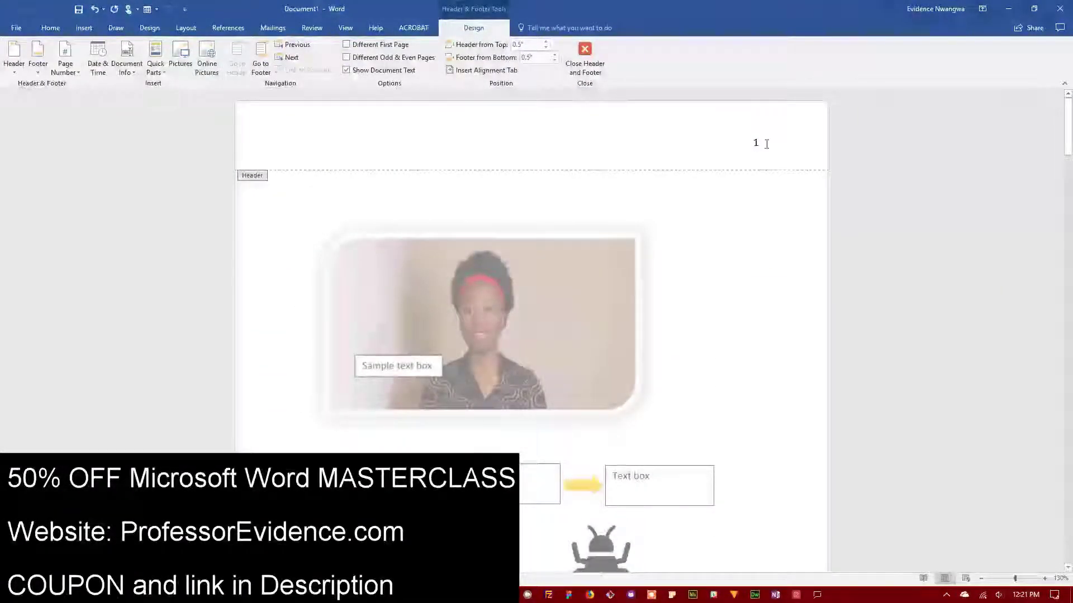
scroll(711, 338, down, 10)
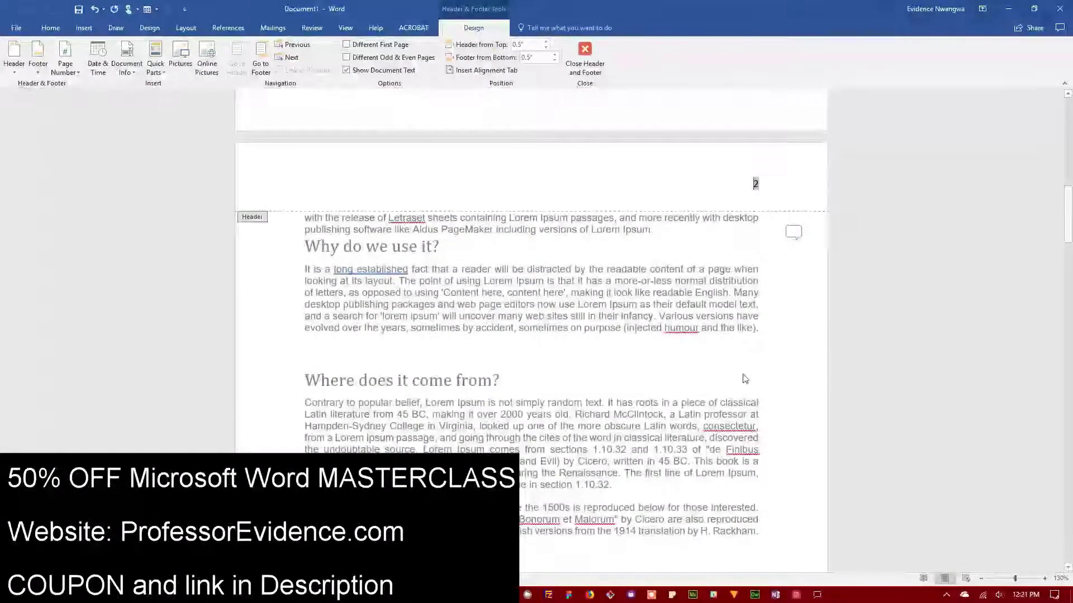
scroll(744, 378, down, 10)
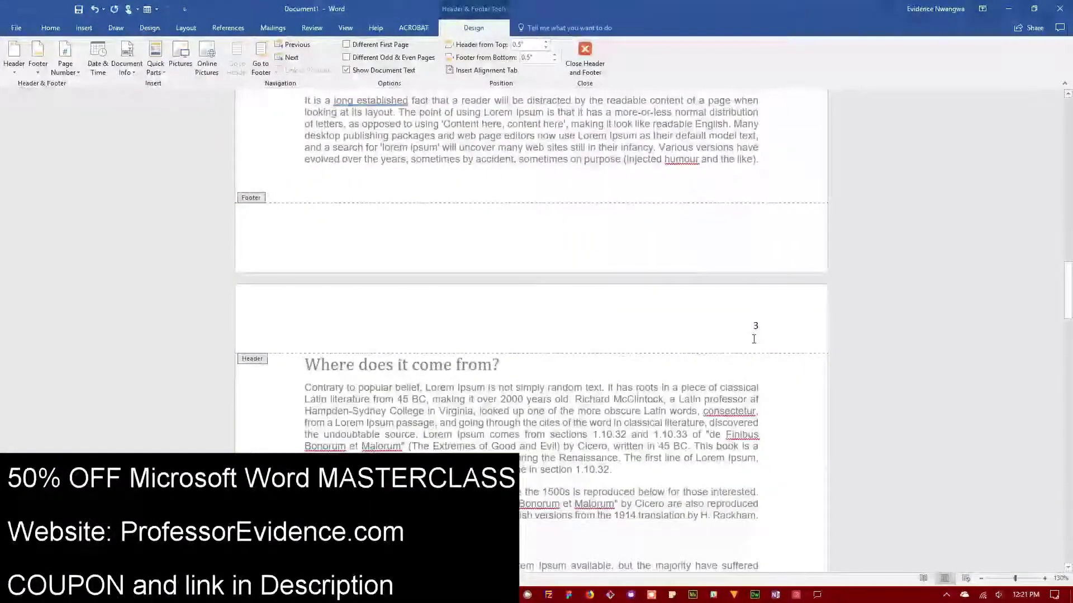
scroll(753, 339, up, 10)
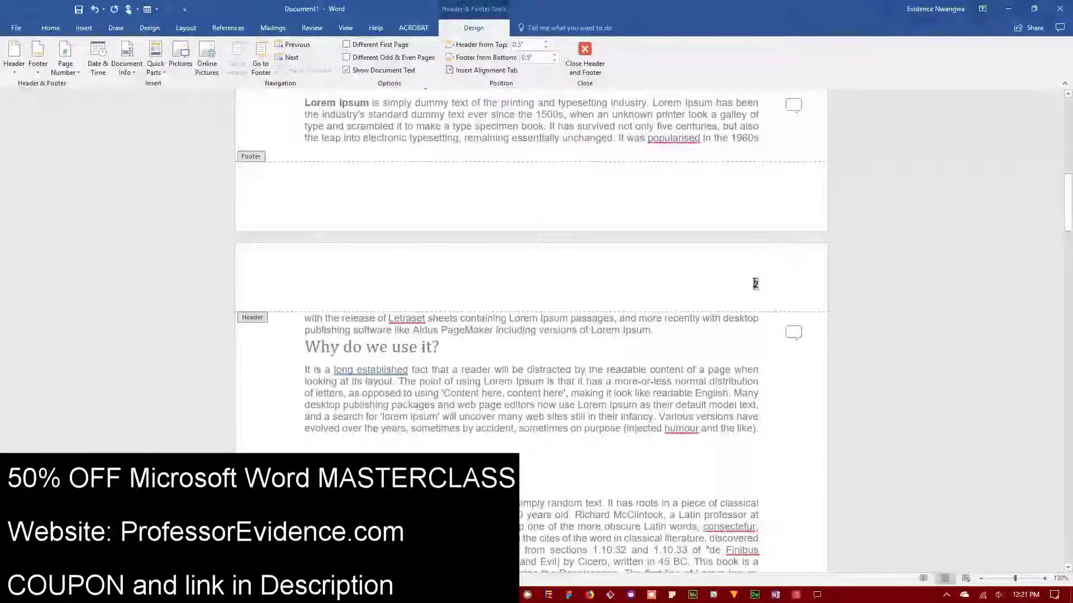
text(wangwa)
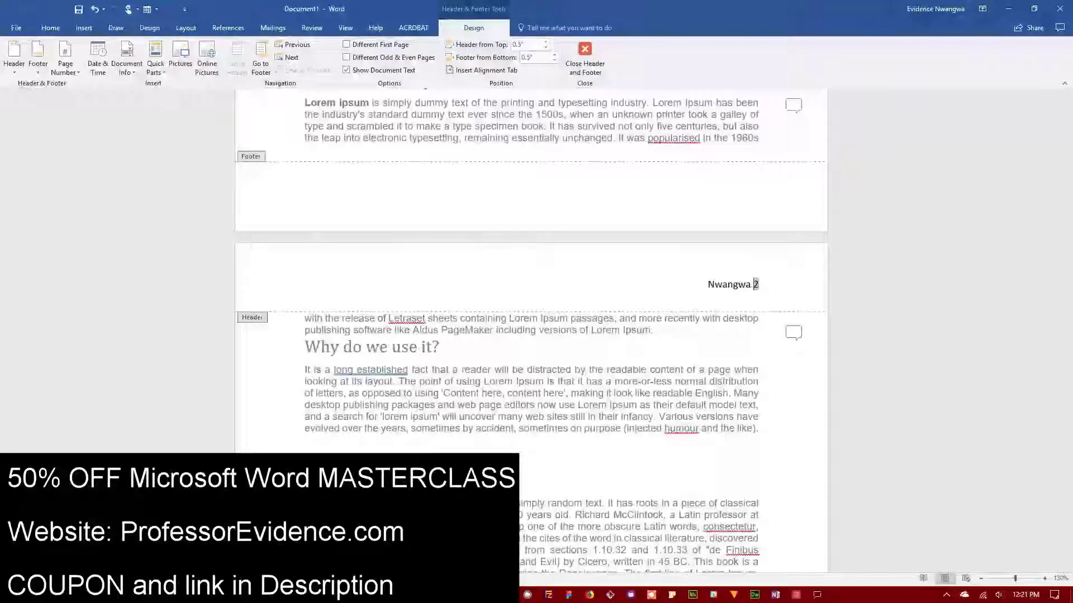
double_click(743, 333)
Examine the headers across the document's pages for the surname and the running page number.
scroll(740, 321, down, 10)
scroll(758, 357, up, 6)
key(Delete)
scroll(754, 371, down, 10)
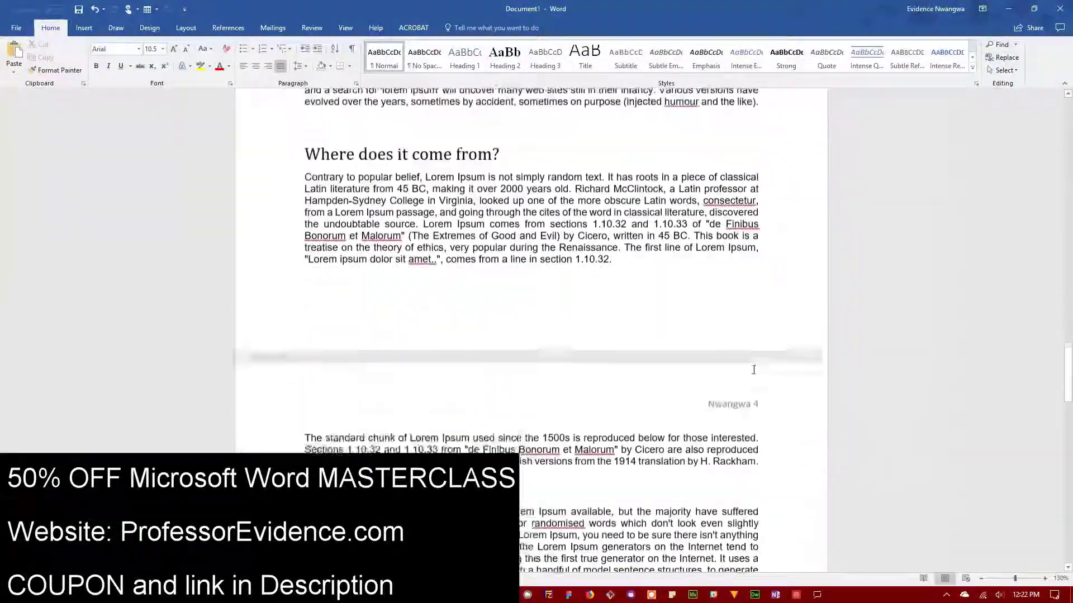
scroll(755, 313, up, 4)
scroll(754, 291, down, 8)
scroll(755, 313, up, 8)
scroll(756, 319, up, 5)
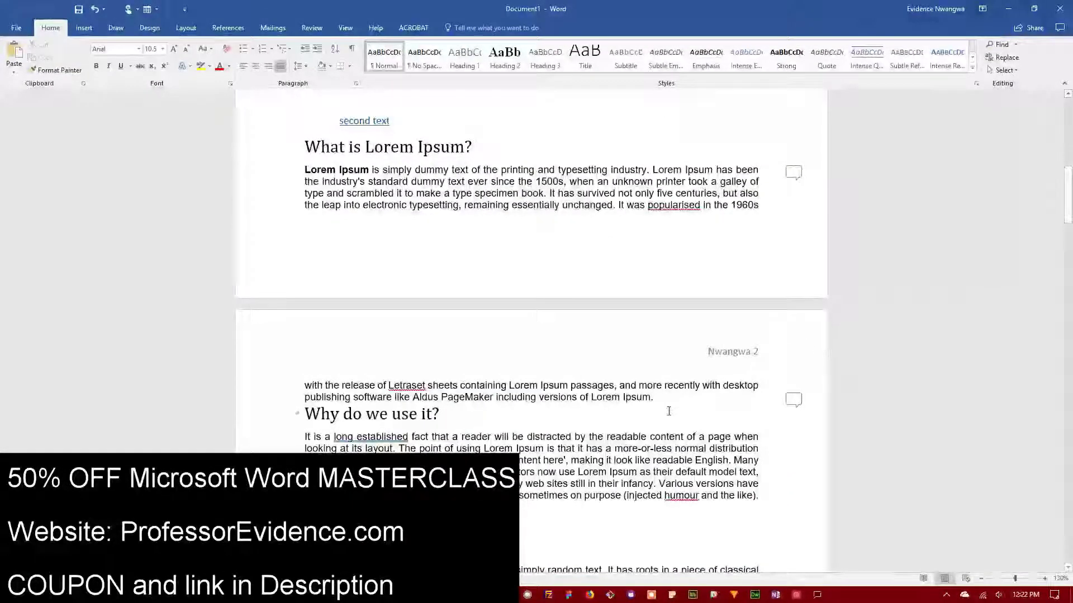
scroll(670, 414, down, 13)
scroll(677, 407, up, 8)
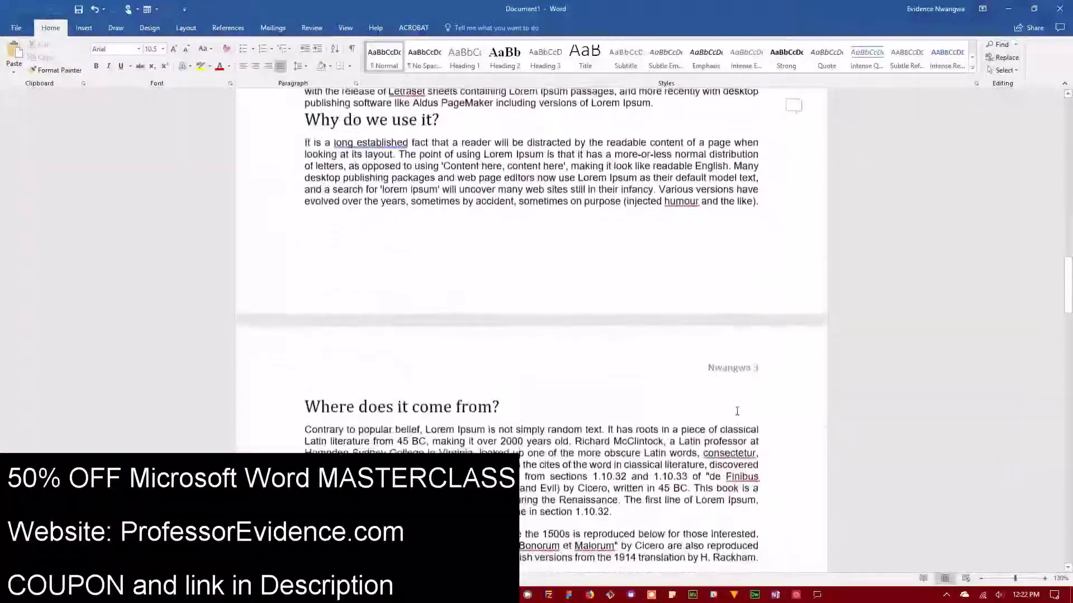
scroll(692, 416, down, 8)
scroll(695, 402, up, 15)
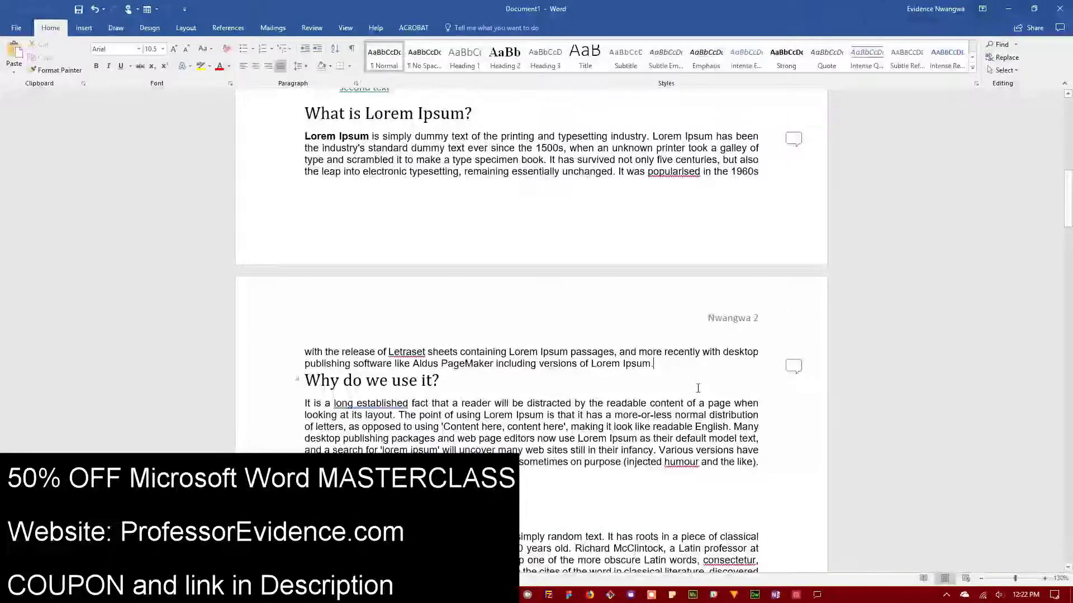
Open the second page's header for editing and format its page numbers as 1, 2, 3 starting at 1.
scroll(698, 388, up, 9)
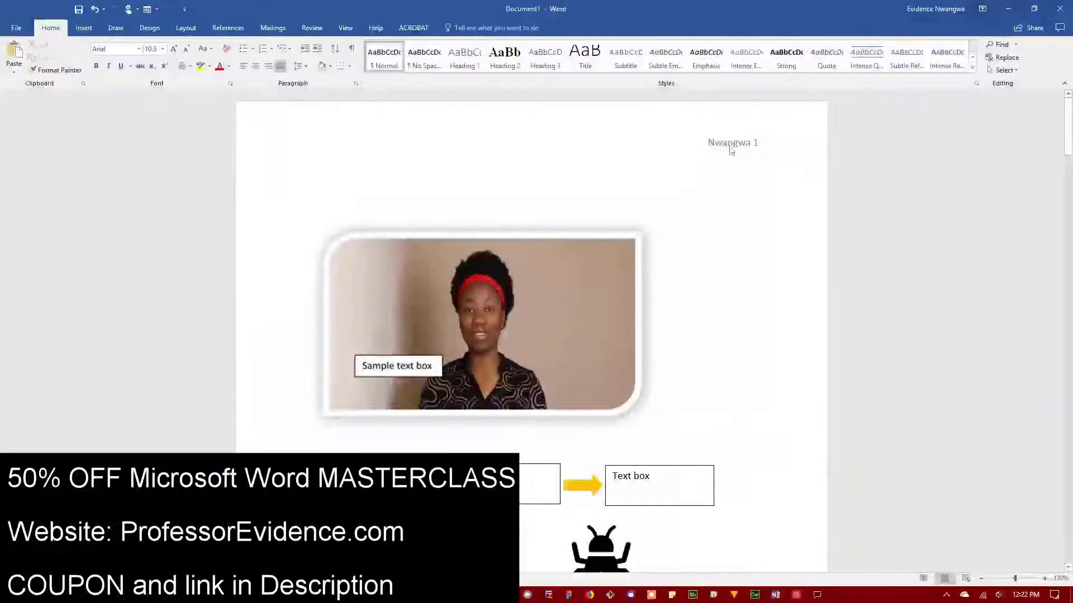
scroll(733, 146, down, 10)
scroll(727, 249, down, 3)
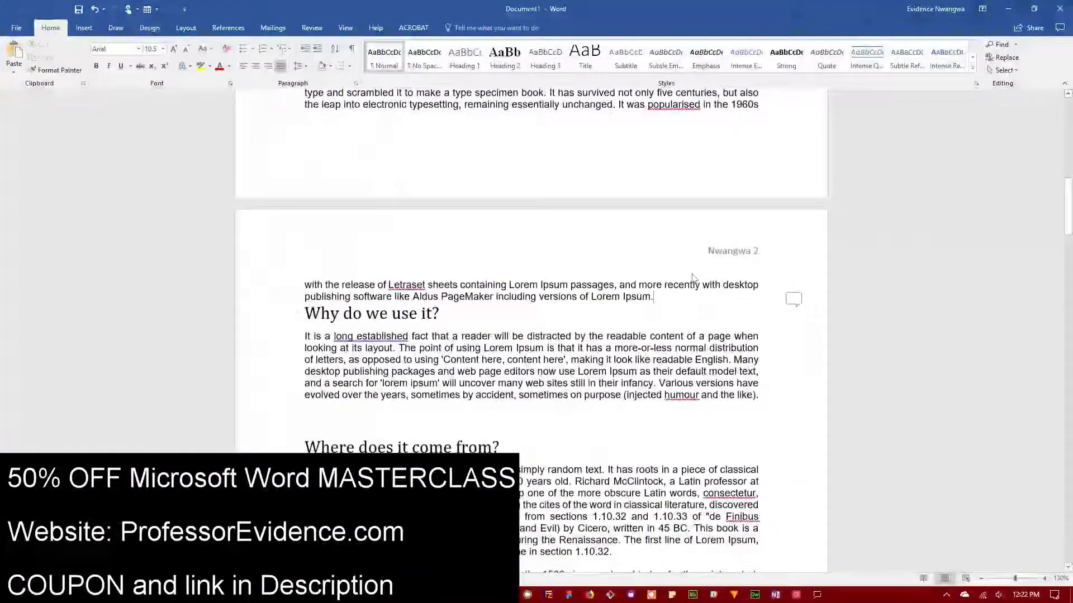
double_click(728, 258)
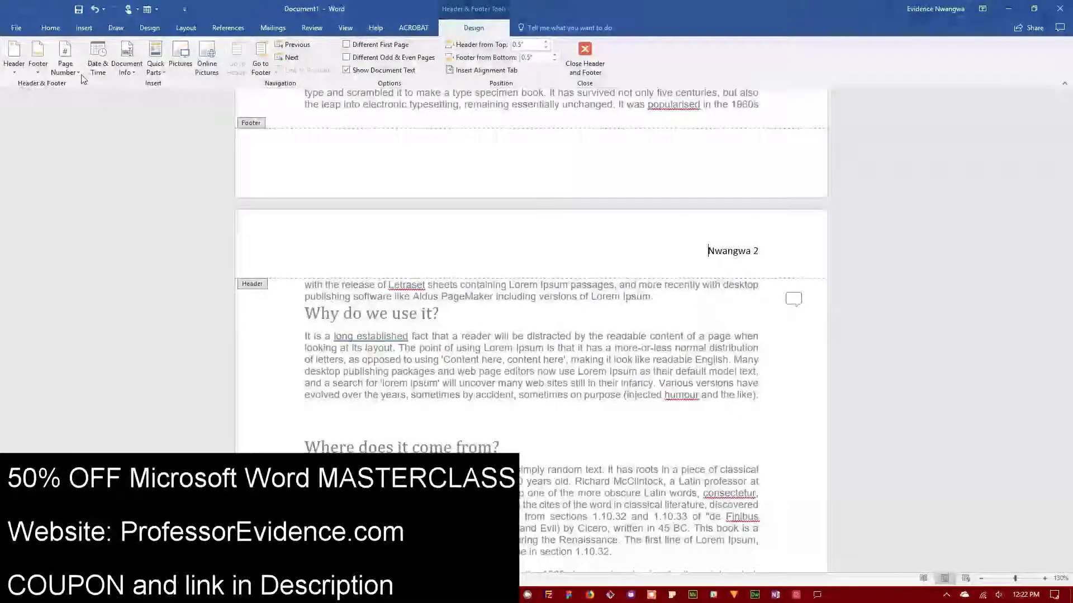
click(66, 68)
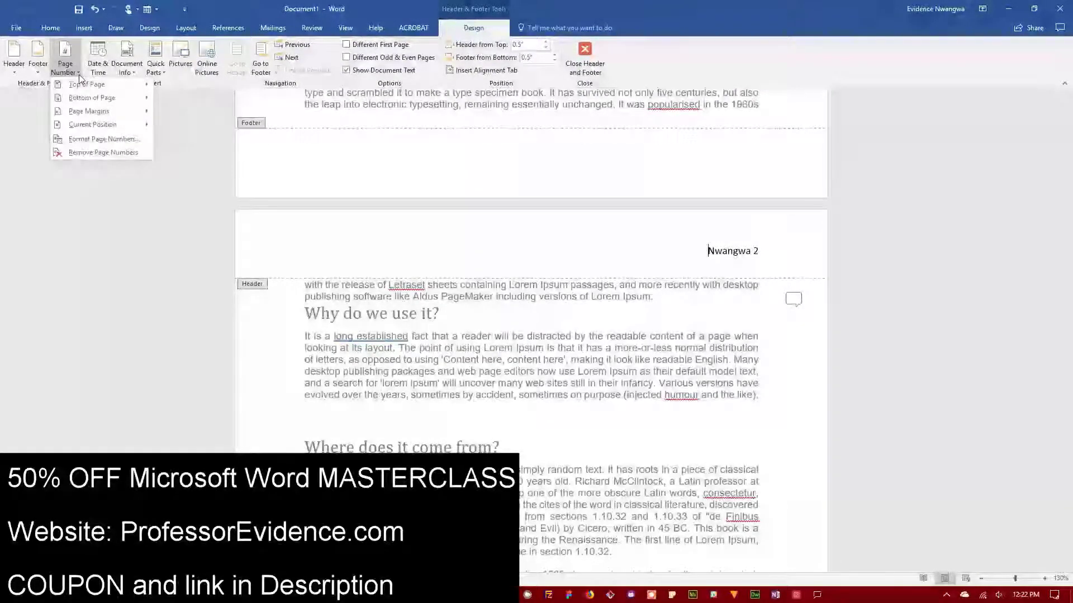
click(83, 139)
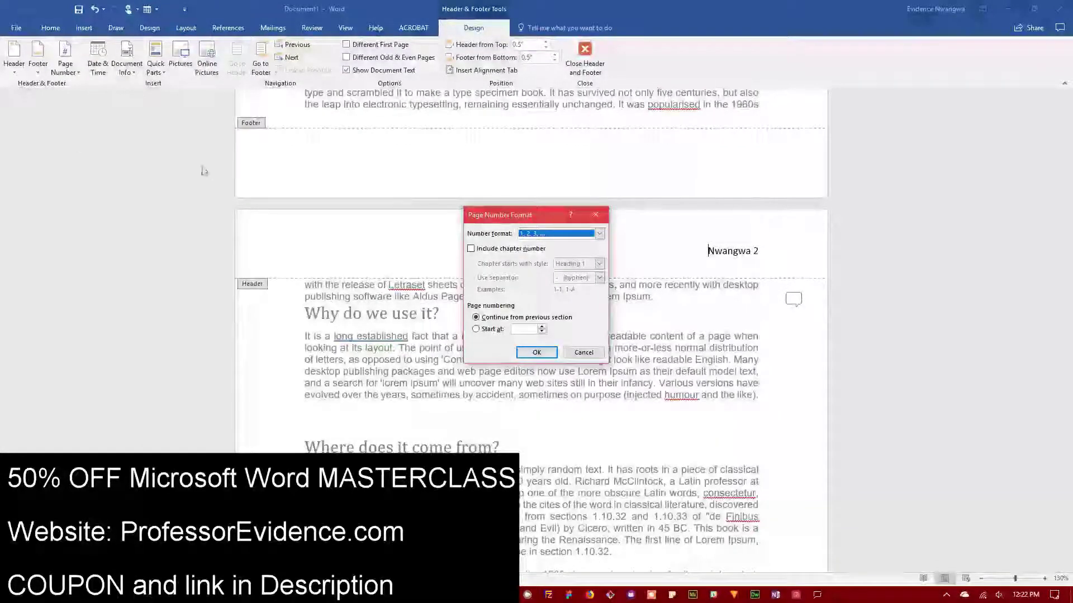
click(599, 234)
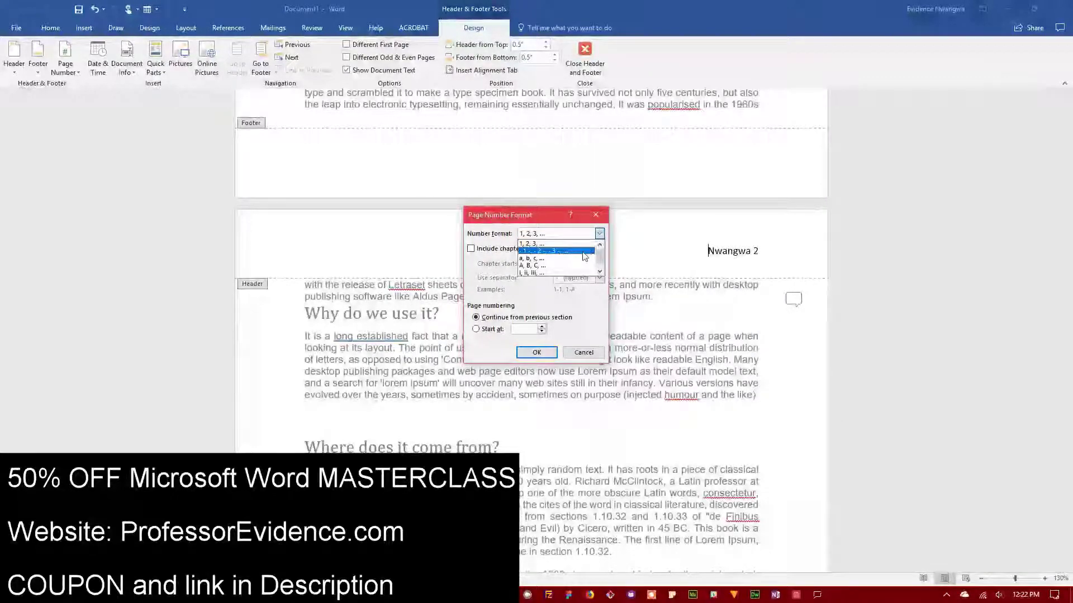
click(582, 244)
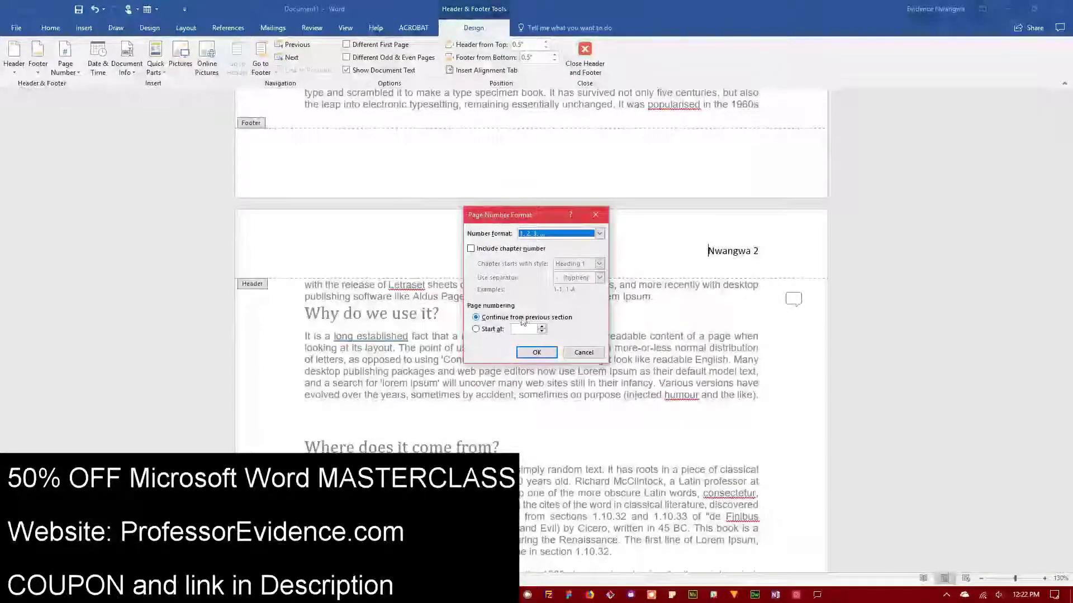
click(505, 329)
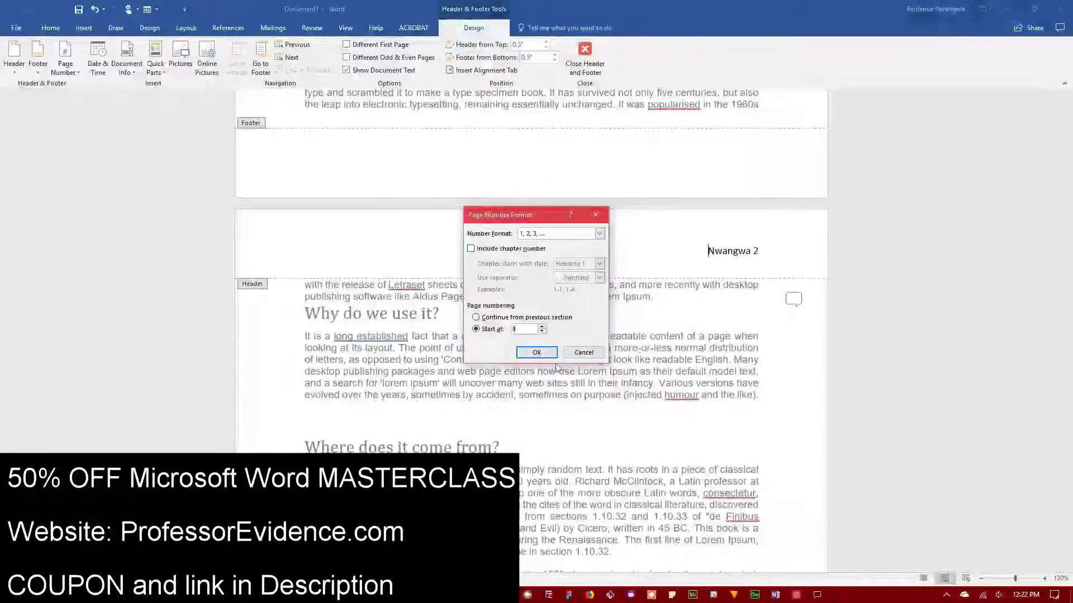
click(537, 352)
scroll(608, 349, down, 5)
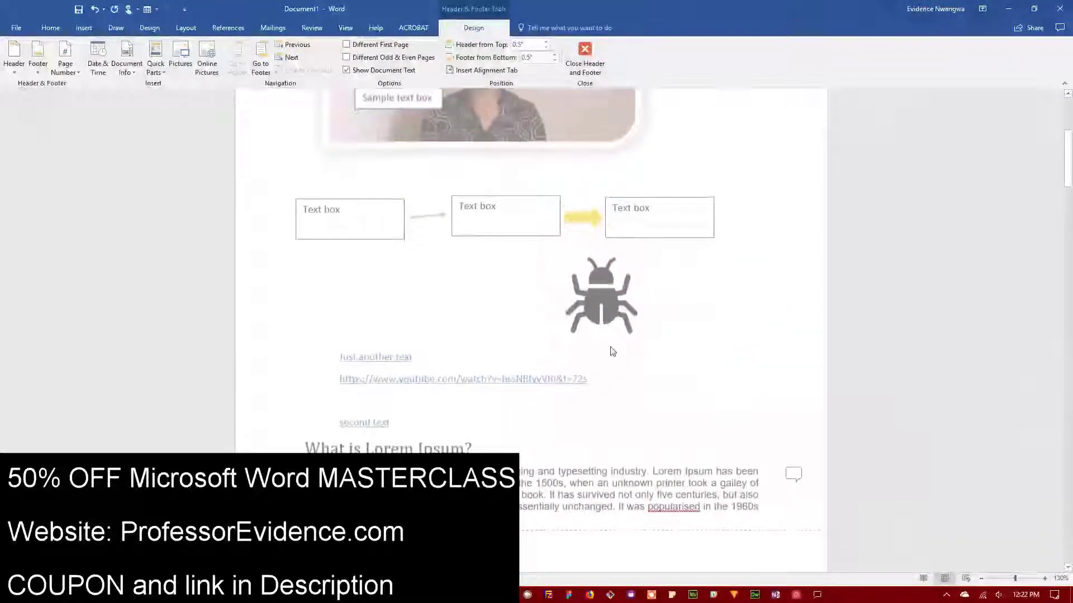
scroll(613, 350, down, 5)
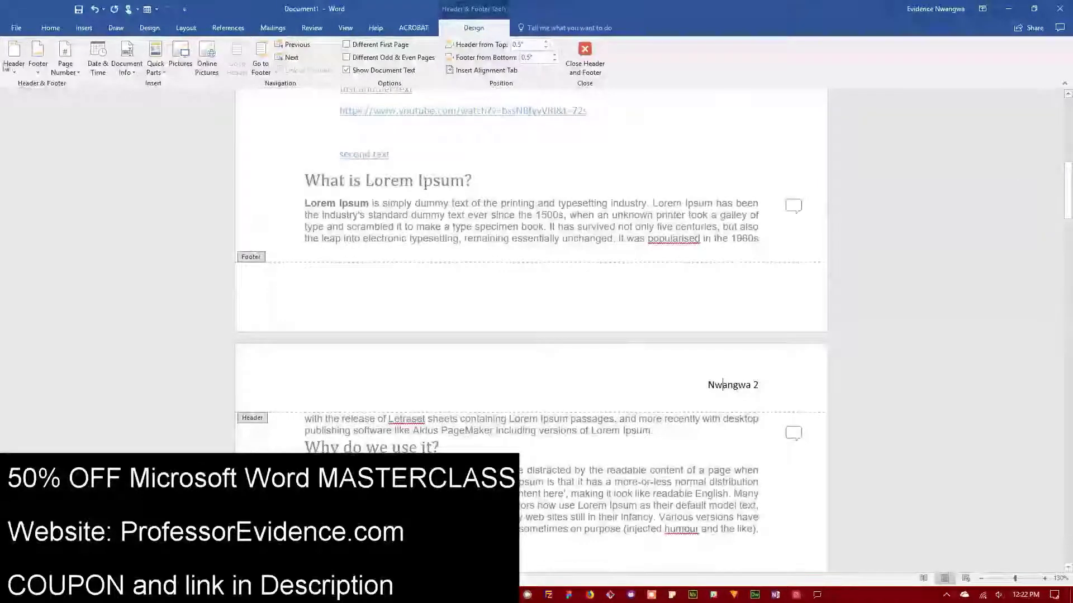
Set the page numbering to start at 0 and check the numbers in the first three pages' headers.
click(66, 63)
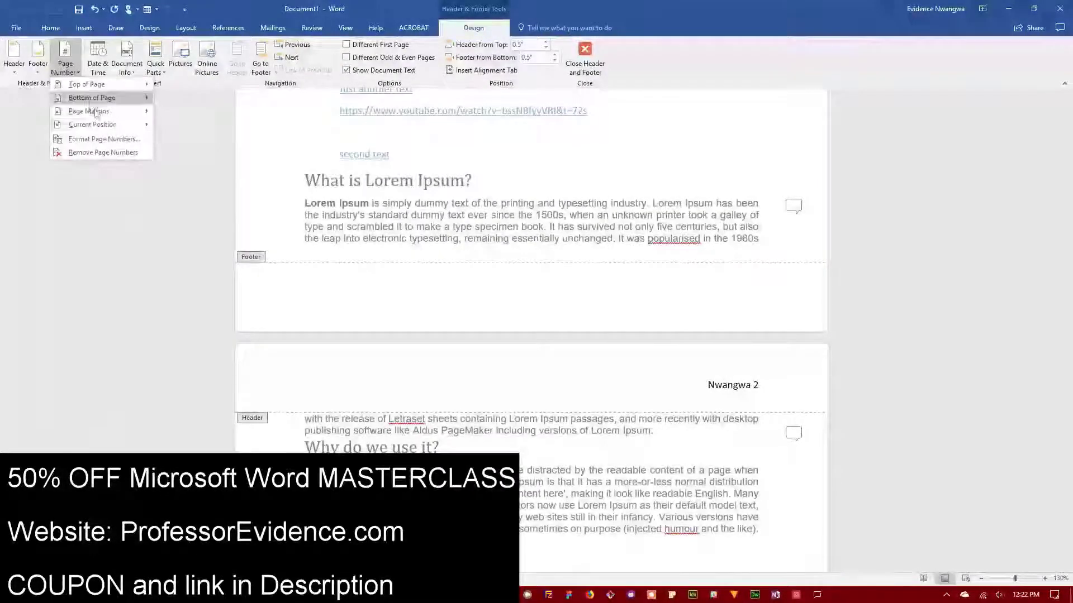
click(104, 139)
click(543, 331)
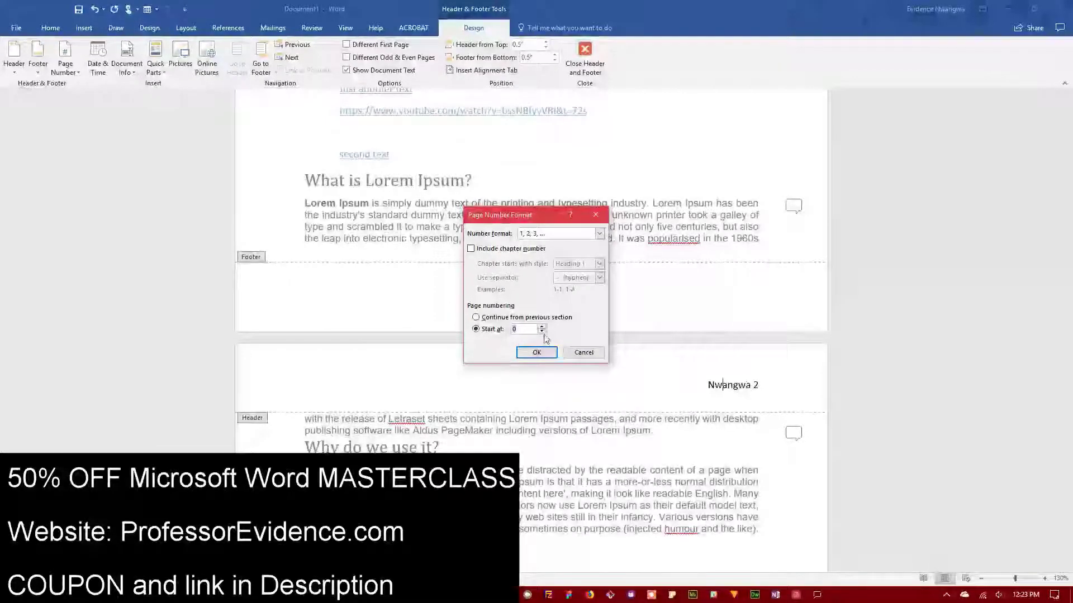
click(541, 353)
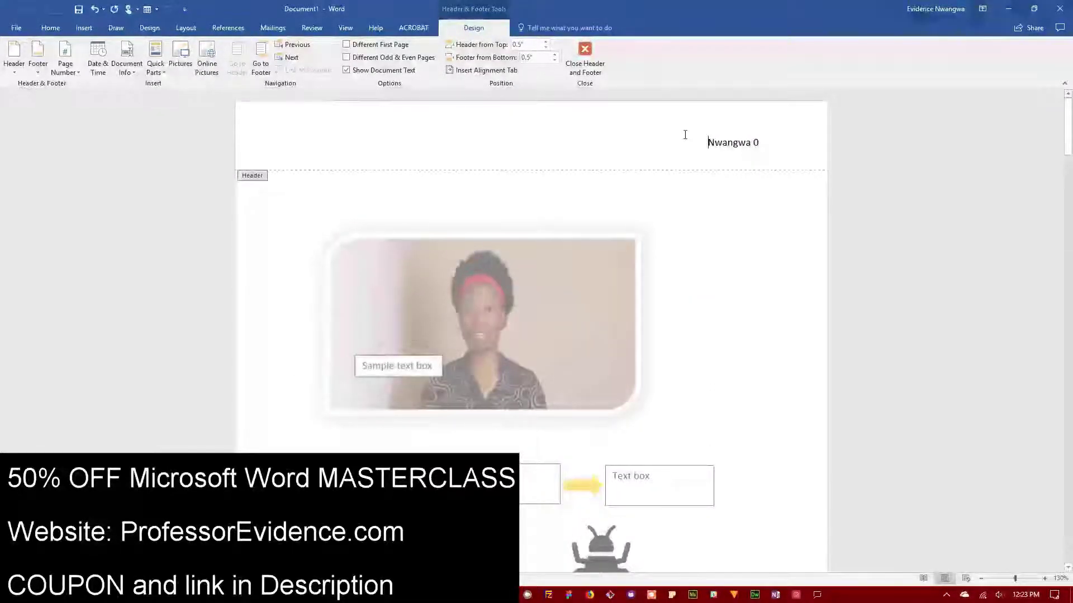
click(769, 146)
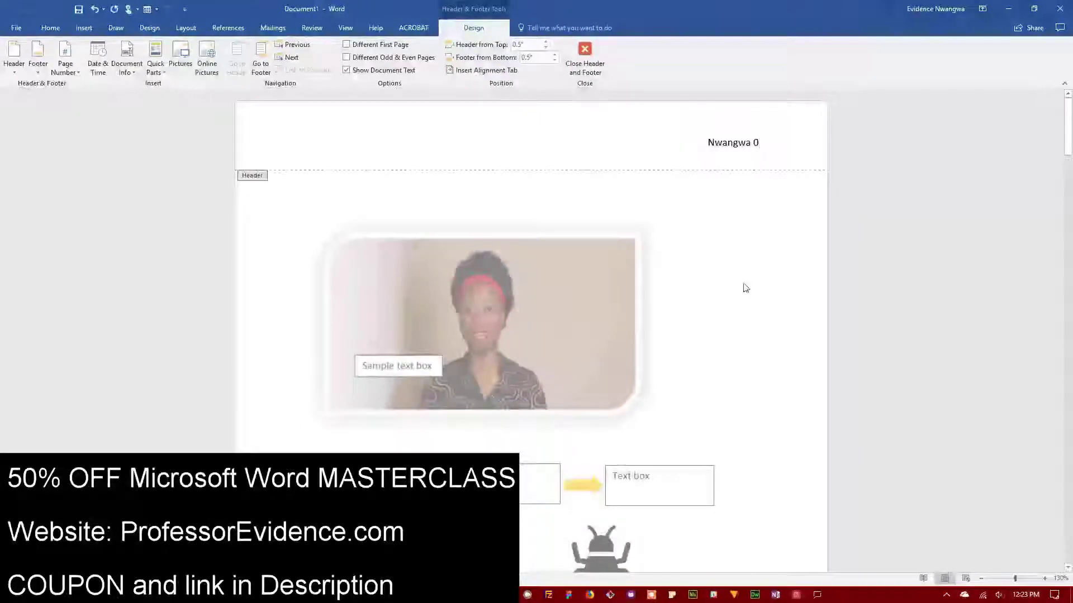
scroll(774, 263, down, 10)
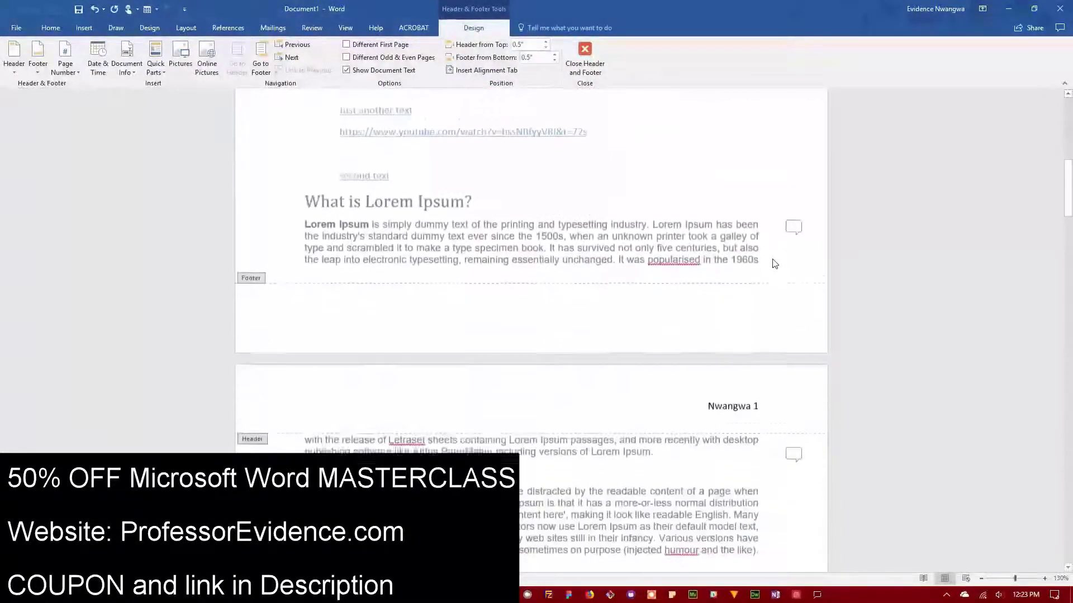
scroll(788, 301, down, 10)
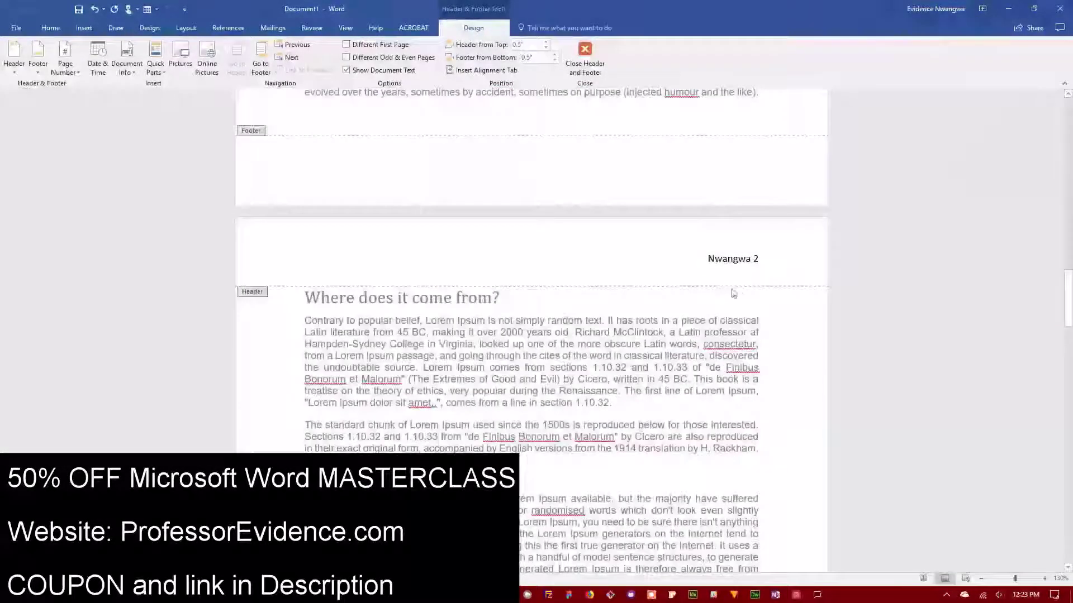
scroll(667, 219, up, 10)
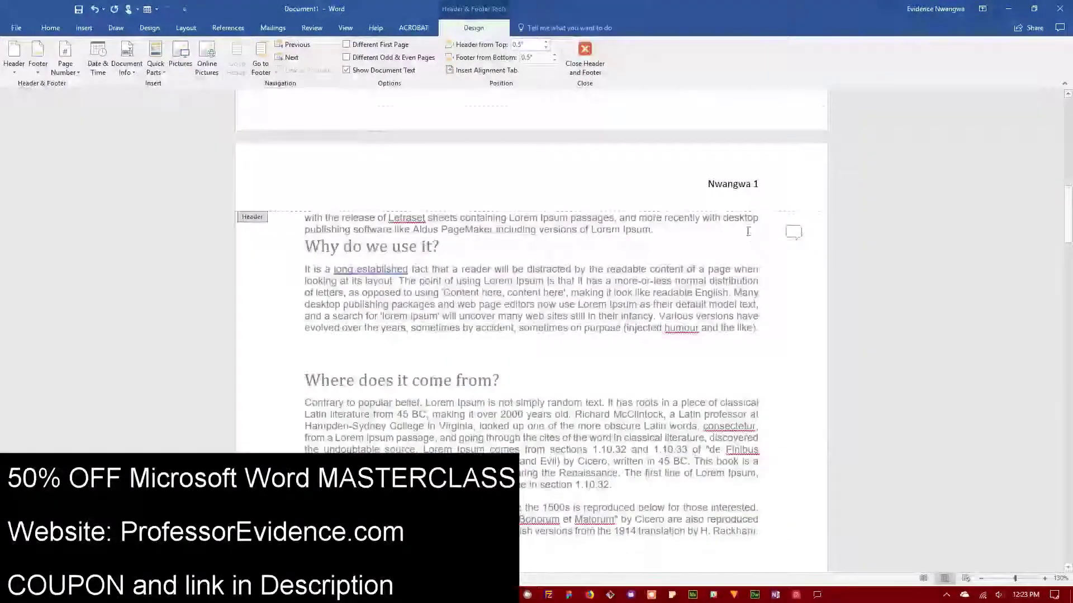
scroll(687, 293, up, 2)
Set the page numbering to start at 5 and check the numbers in the first two pages' headers.
triple_click(745, 290)
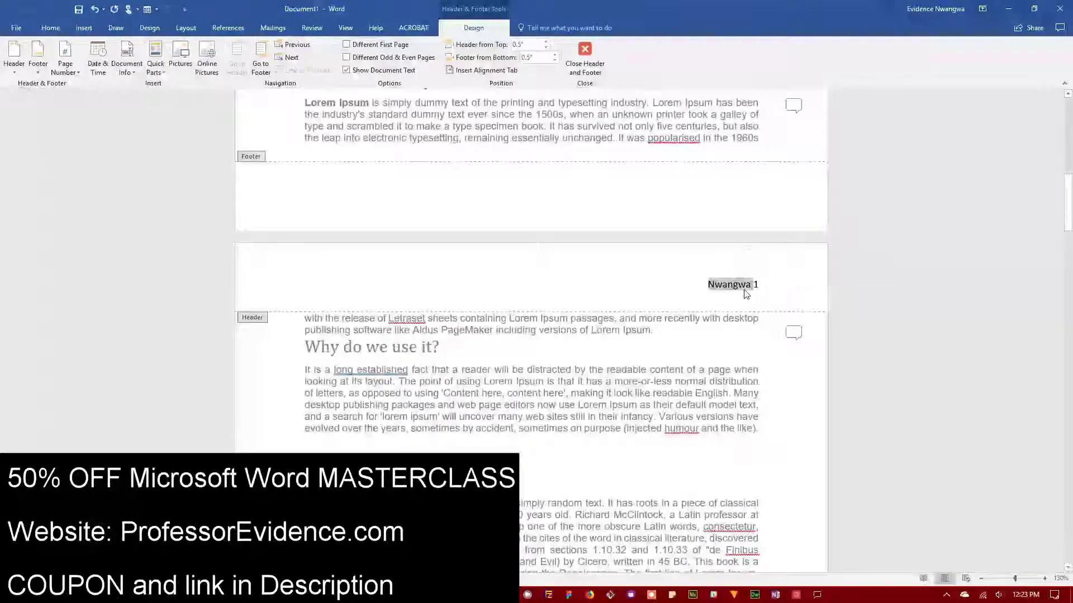
click(78, 76)
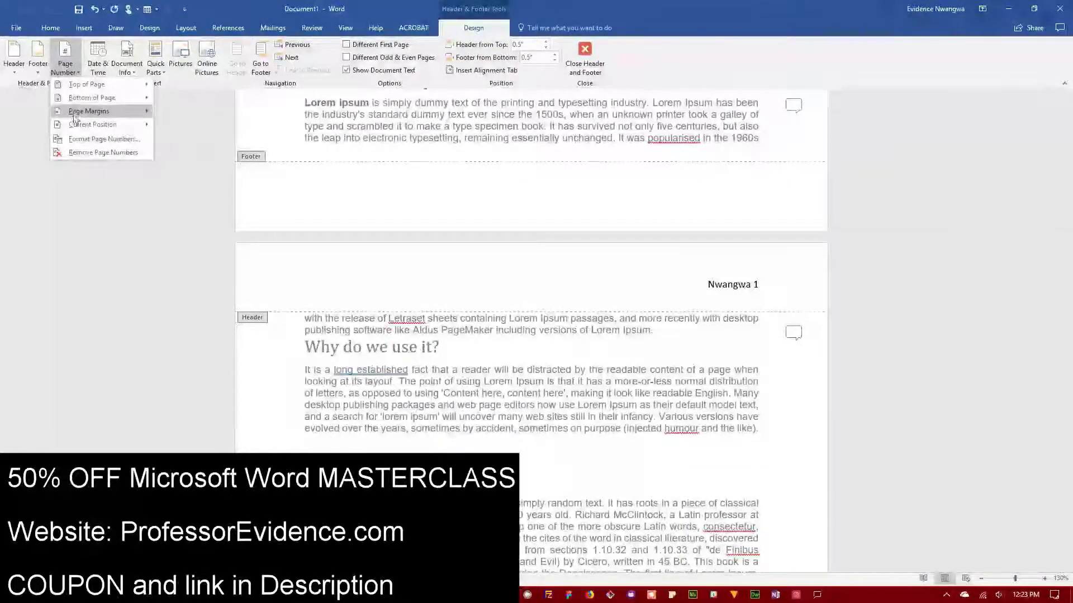
click(124, 140)
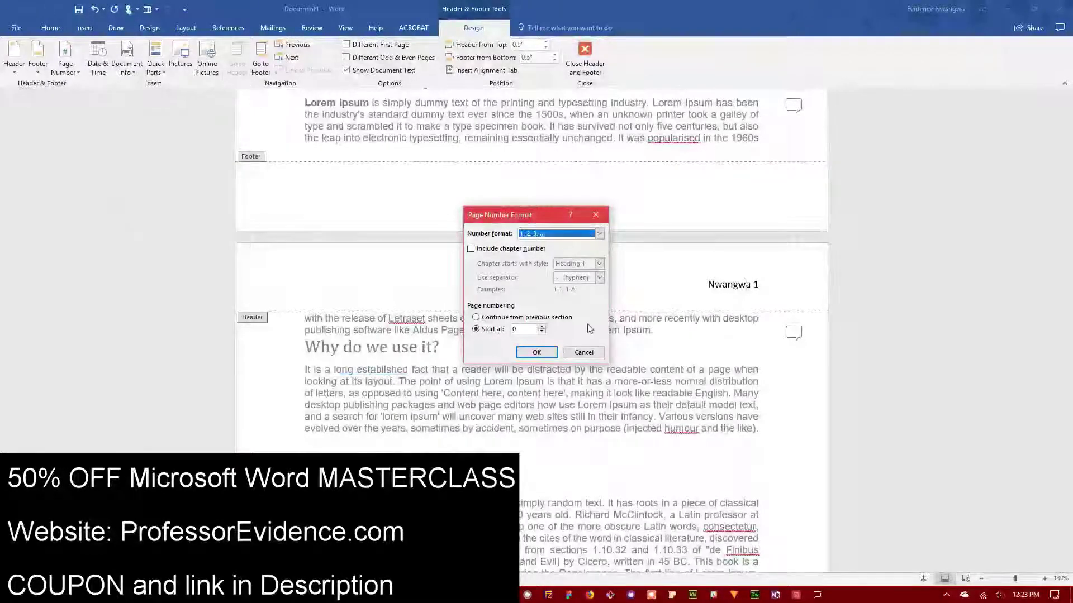
click(542, 332)
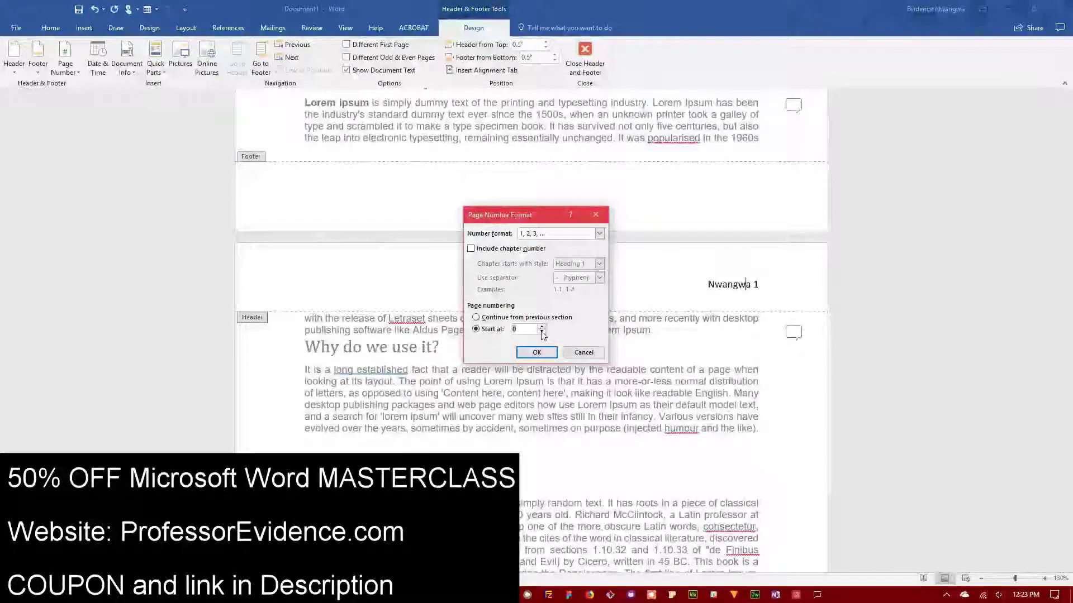
click(545, 328)
click(536, 352)
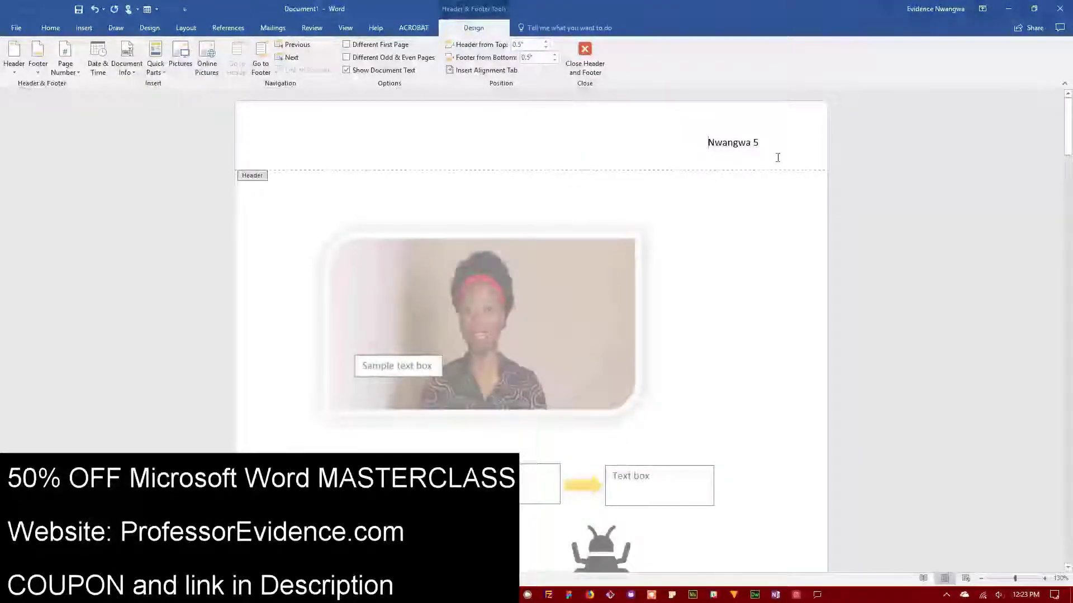
scroll(772, 185, down, 10)
scroll(817, 323, down, 3)
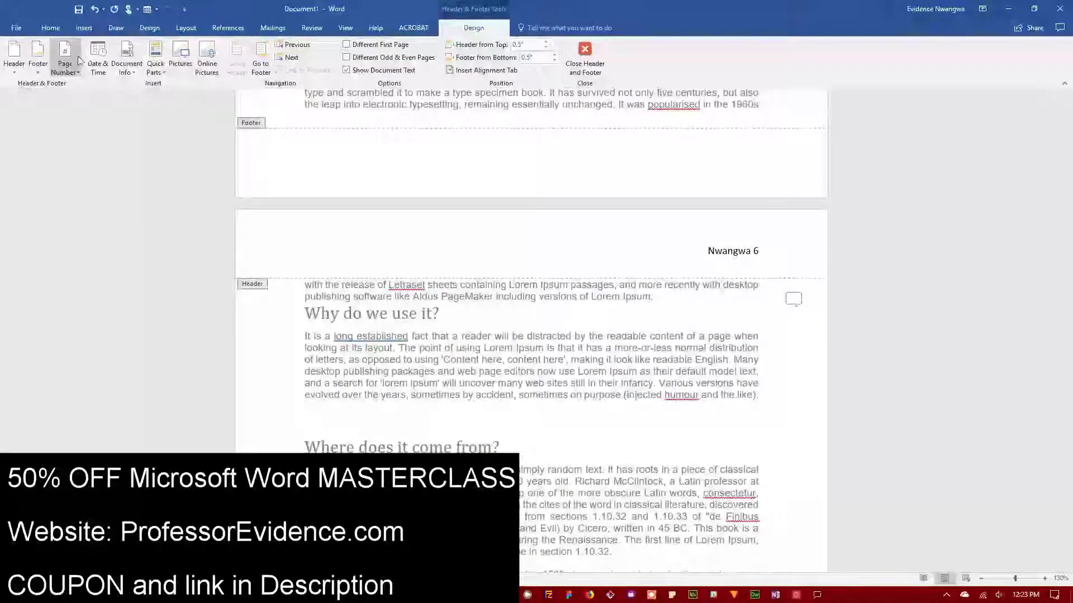
Enable a different first page for the header and footer, and compare the first and second pages' headers.
click(379, 48)
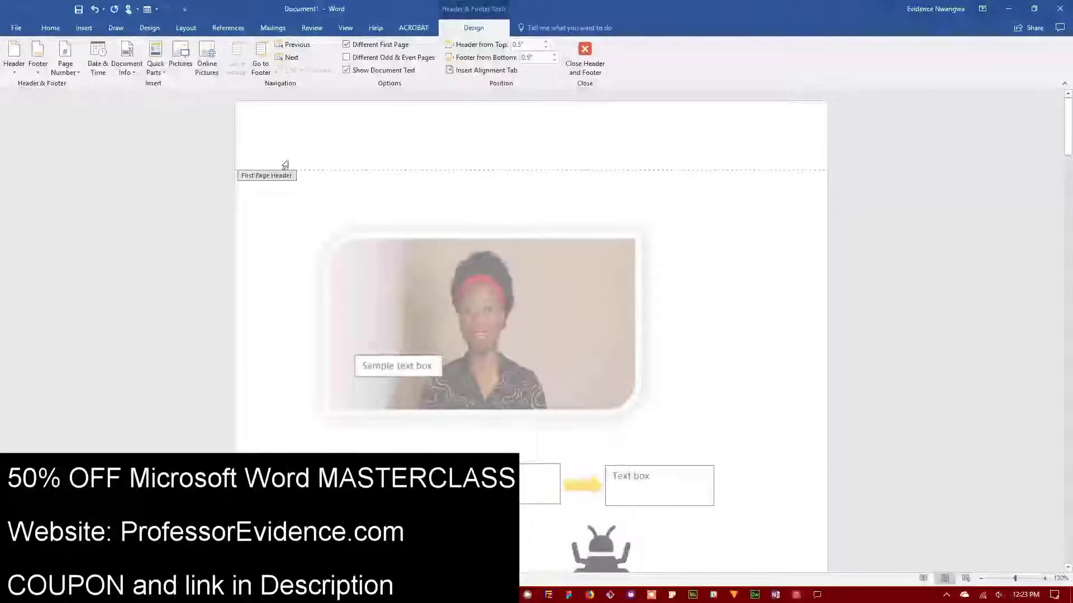
scroll(673, 268, down, 10)
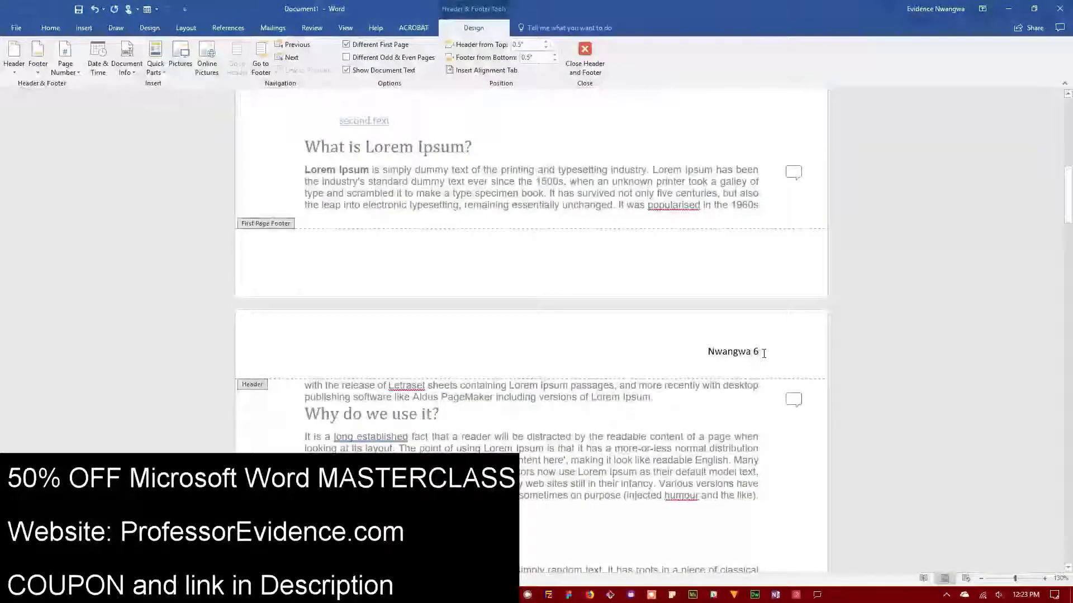
double_click(729, 356)
click(729, 356)
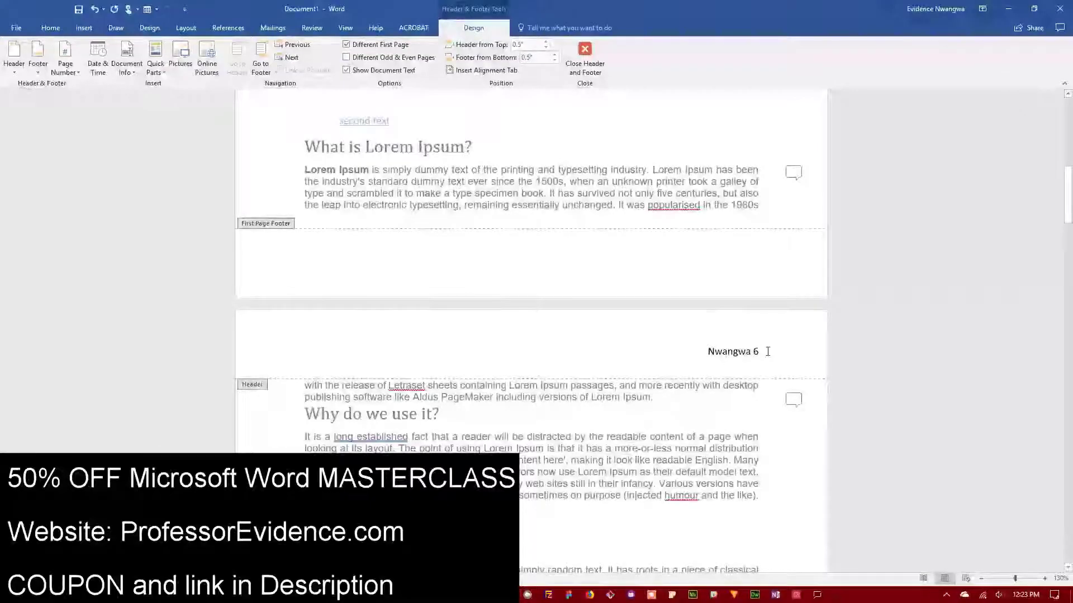
scroll(614, 257, up, 4)
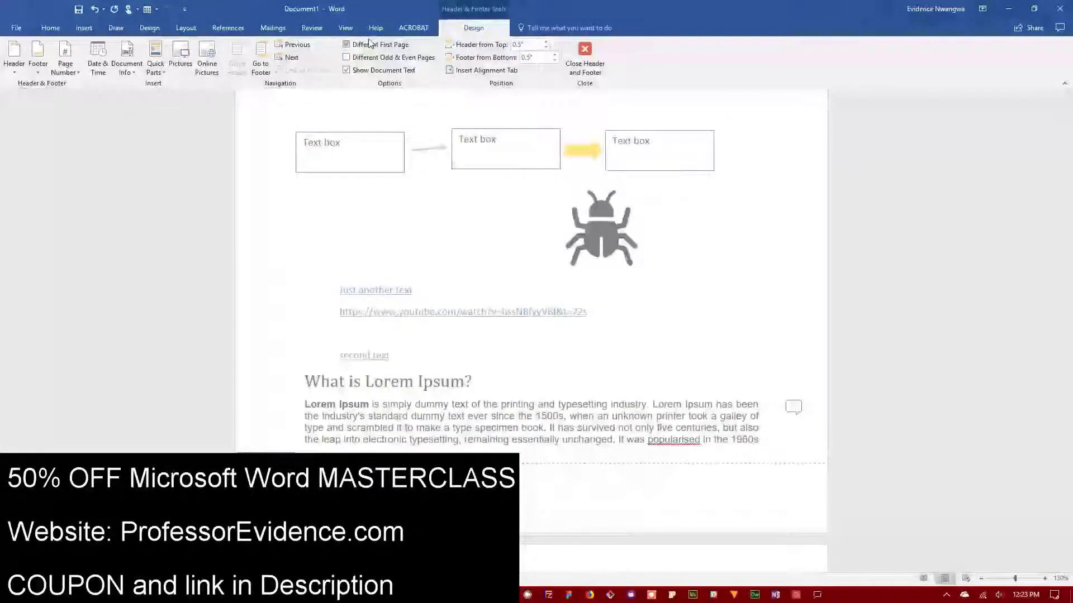
scroll(447, 313, down, 4)
scroll(556, 352, up, 5)
scroll(757, 151, up, 5)
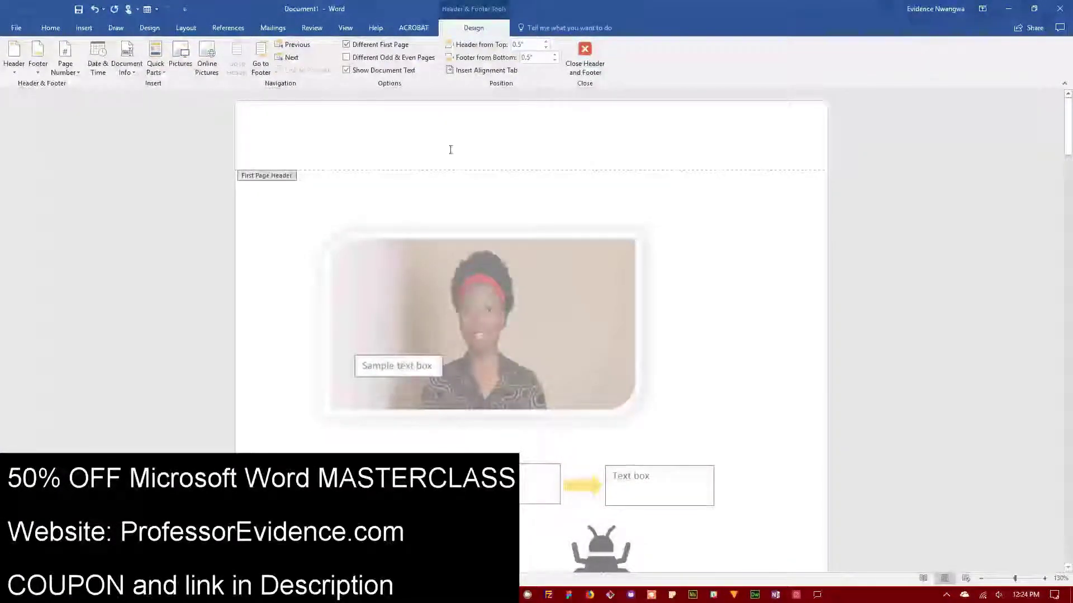
scroll(545, 411, down, 9)
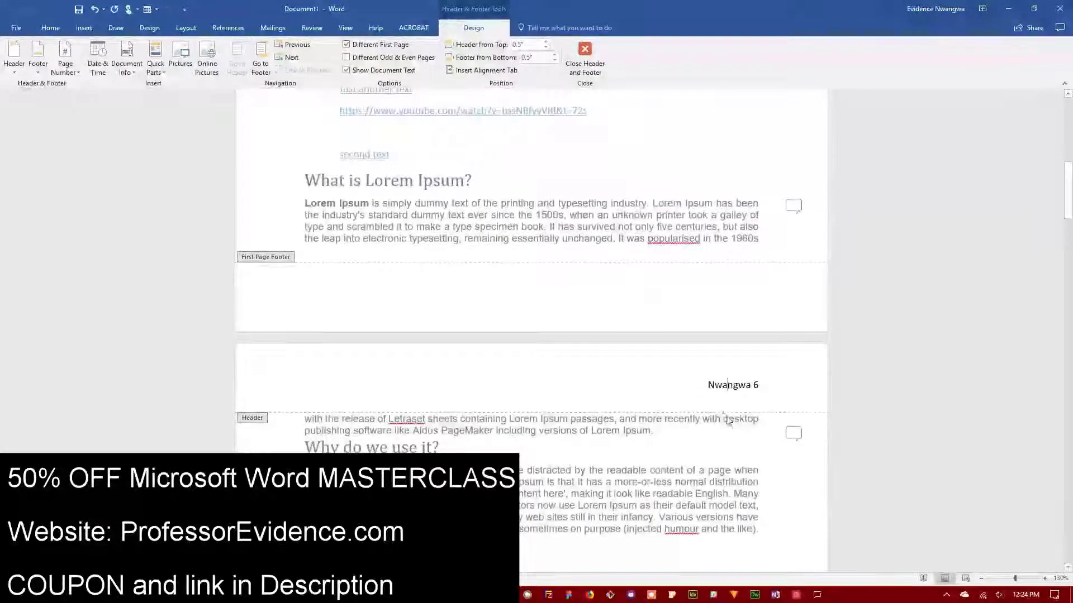
Restart the document's page numbering at 0 and review the headers on the second and third pages.
click(66, 64)
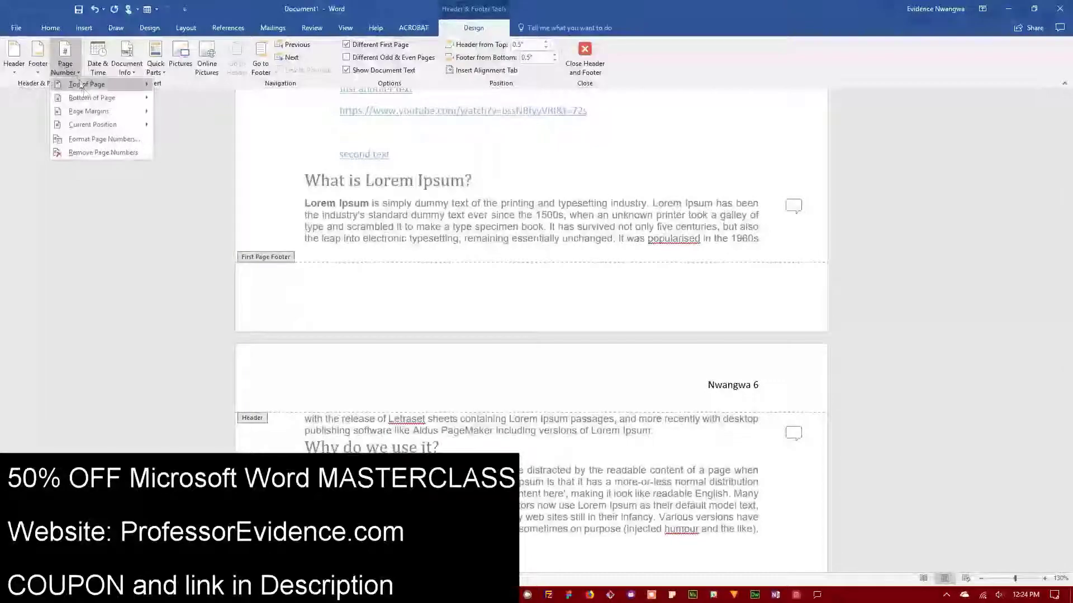
click(92, 126)
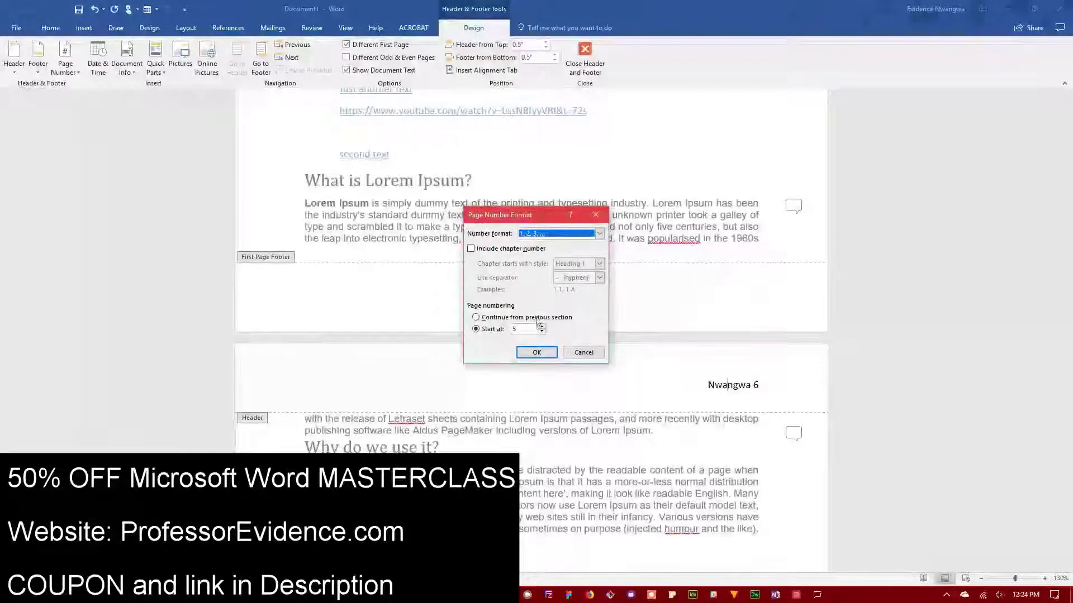
click(542, 332)
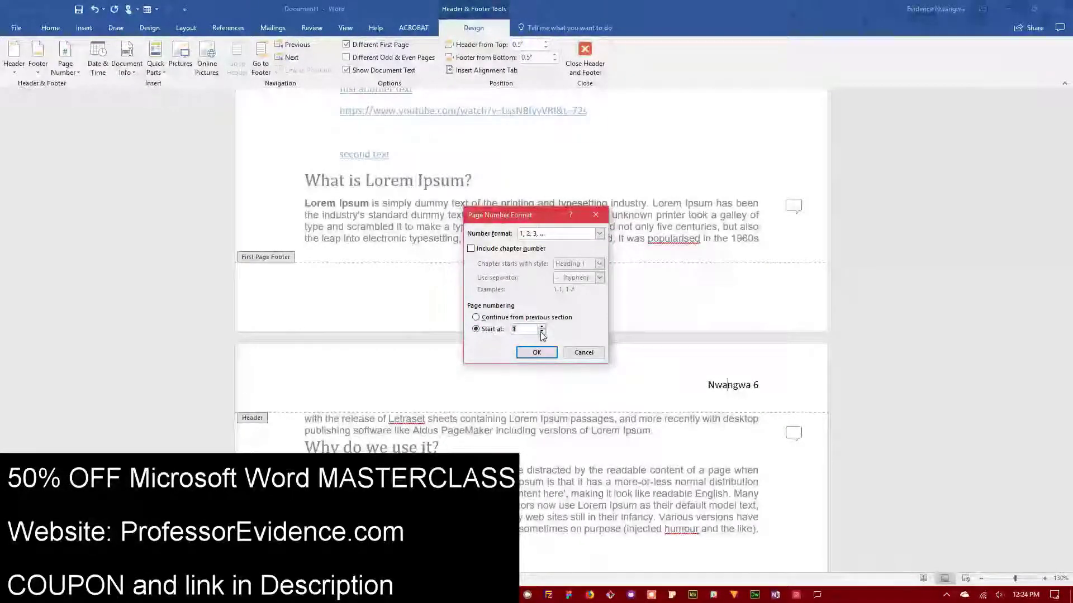
click(536, 352)
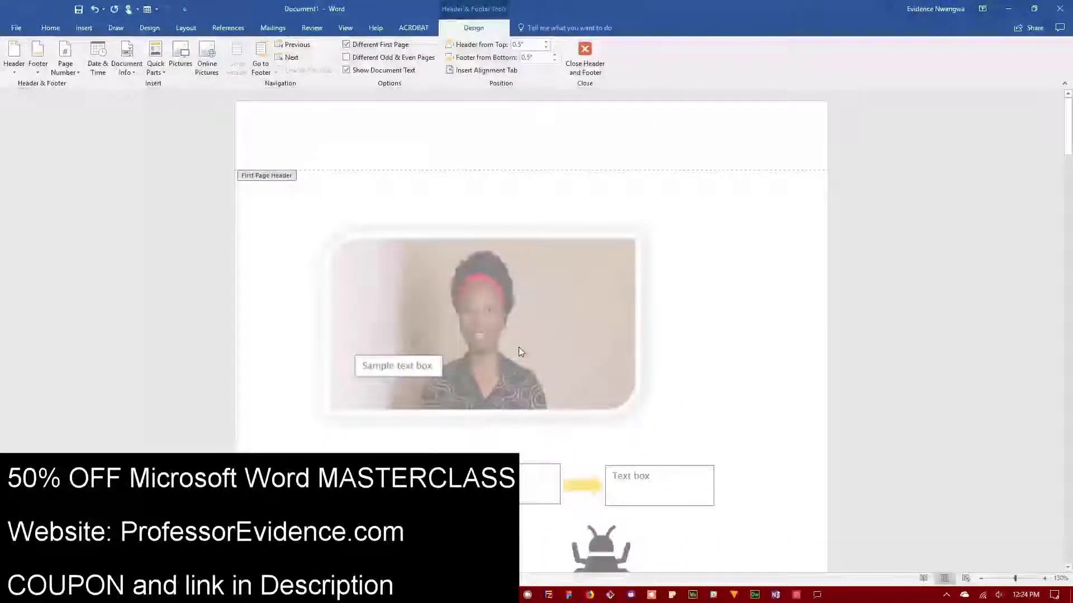
scroll(669, 325, down, 10)
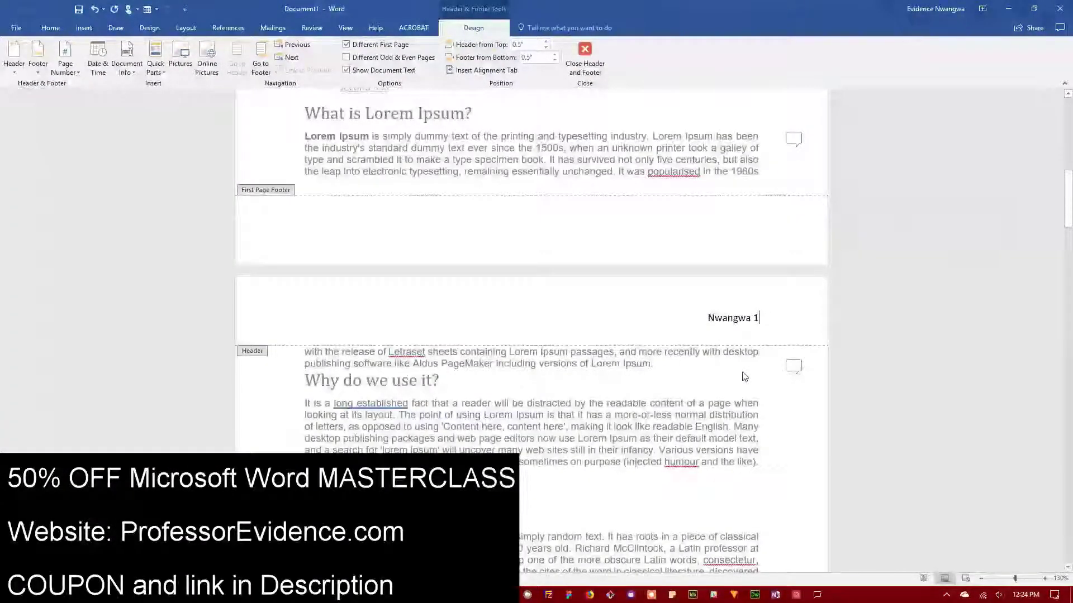
scroll(745, 377, down, 10)
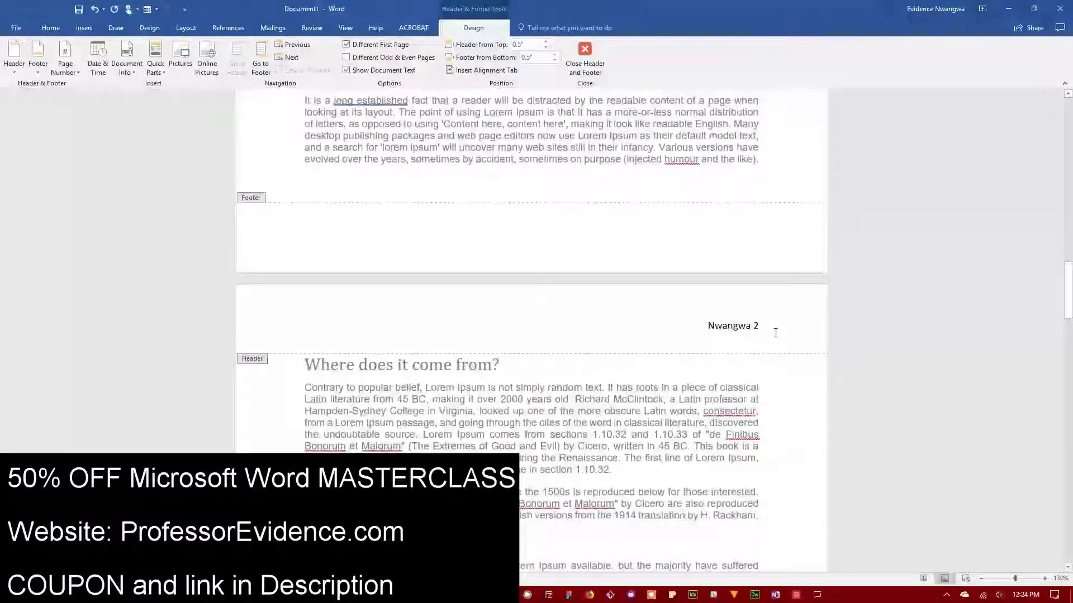
Turn off the different first page option and enable different odd and even pages for the header and footer.
scroll(775, 333, up, 10)
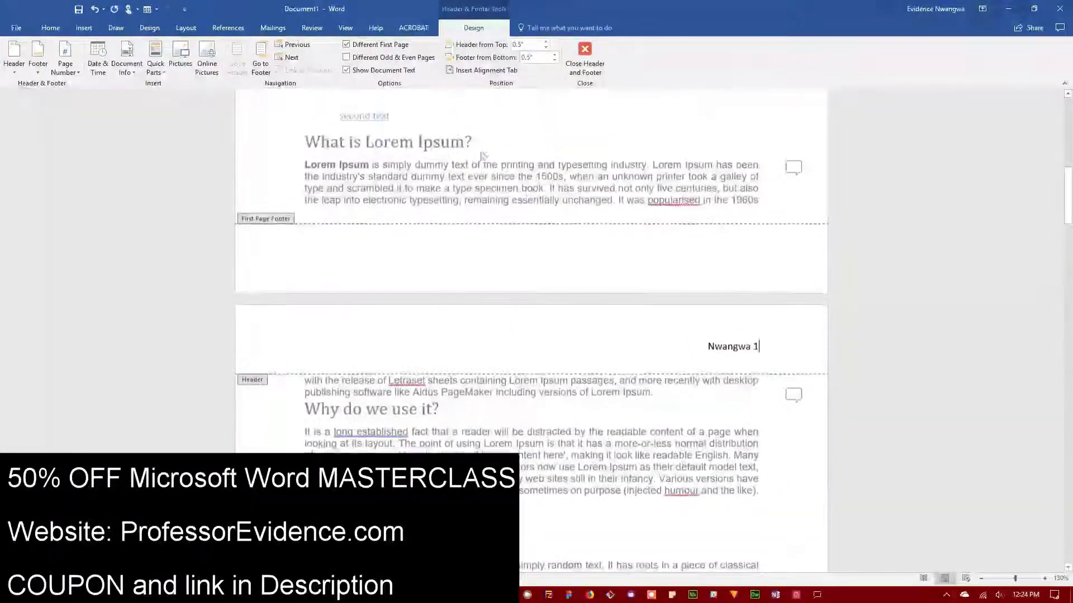
click(373, 58)
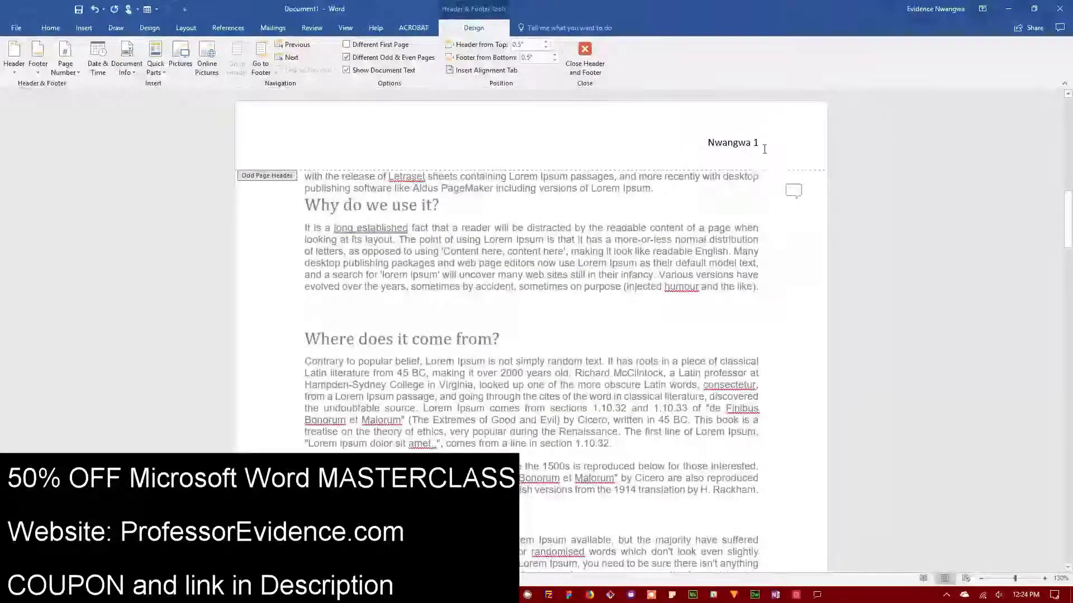
scroll(764, 149, down, 5)
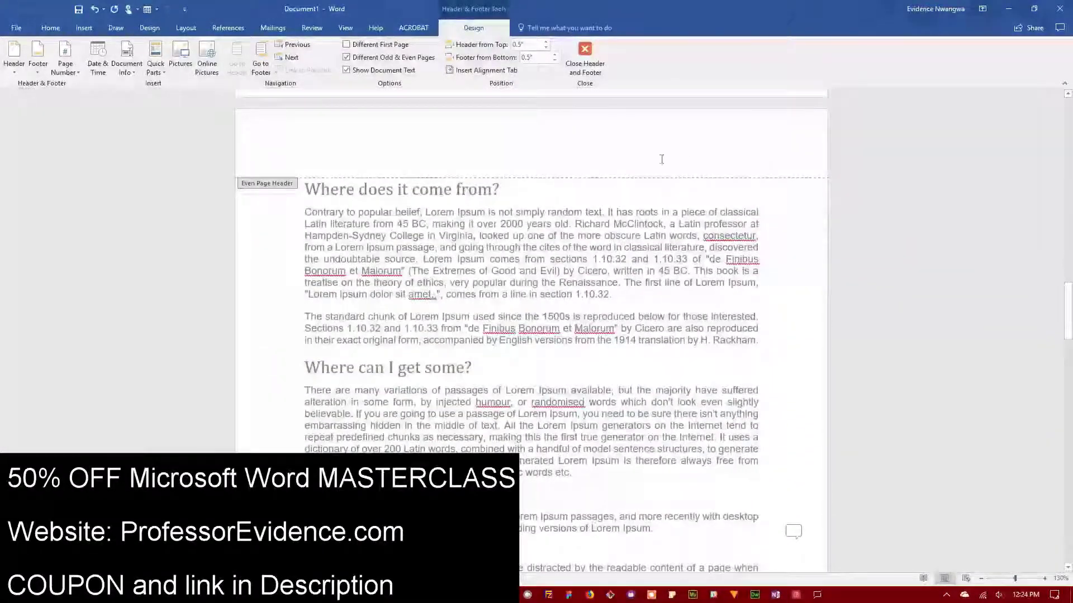
Compare the headers on the document's odd and even pages.
scroll(698, 197, down, 12)
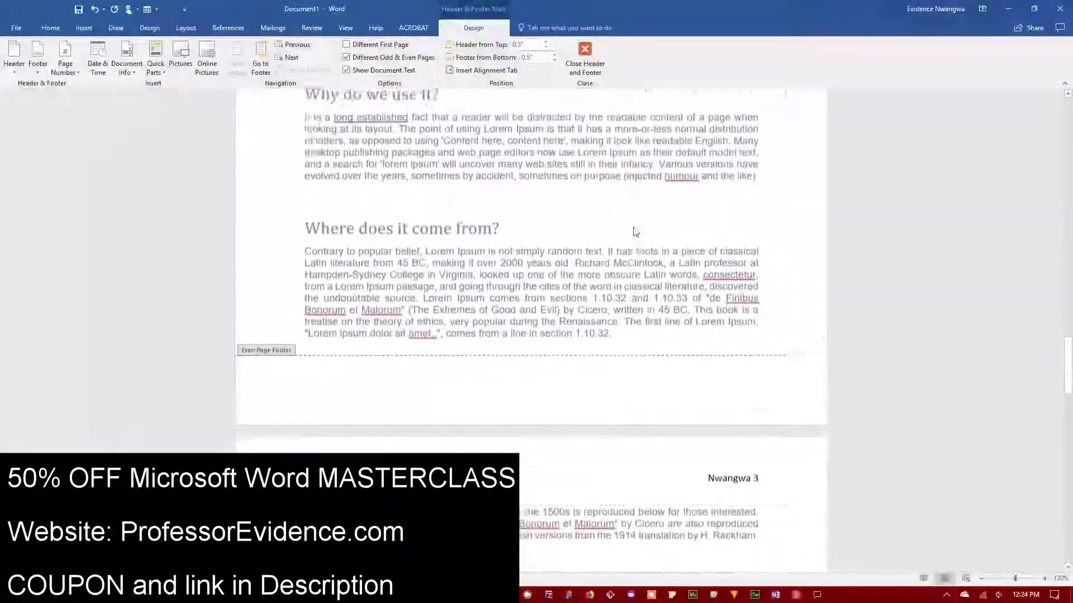
scroll(668, 305, up, 5)
scroll(652, 296, down, 8)
scroll(611, 272, up, 3)
scroll(609, 265, up, 5)
scroll(601, 263, down, 5)
scroll(600, 262, up, 5)
scroll(602, 270, down, 3)
scroll(602, 268, up, 20)
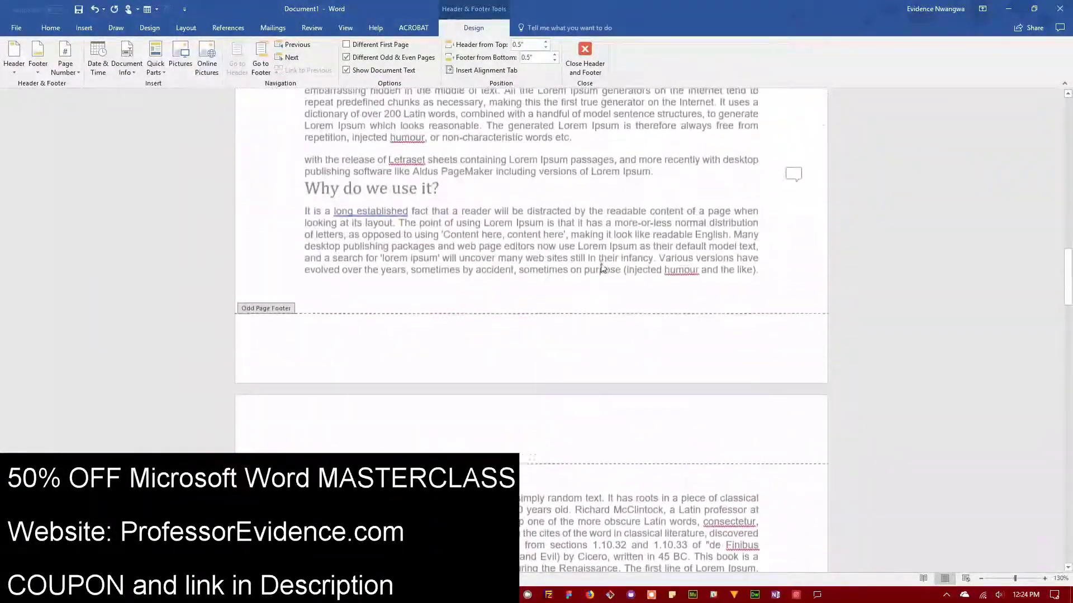
scroll(614, 267, up, 3)
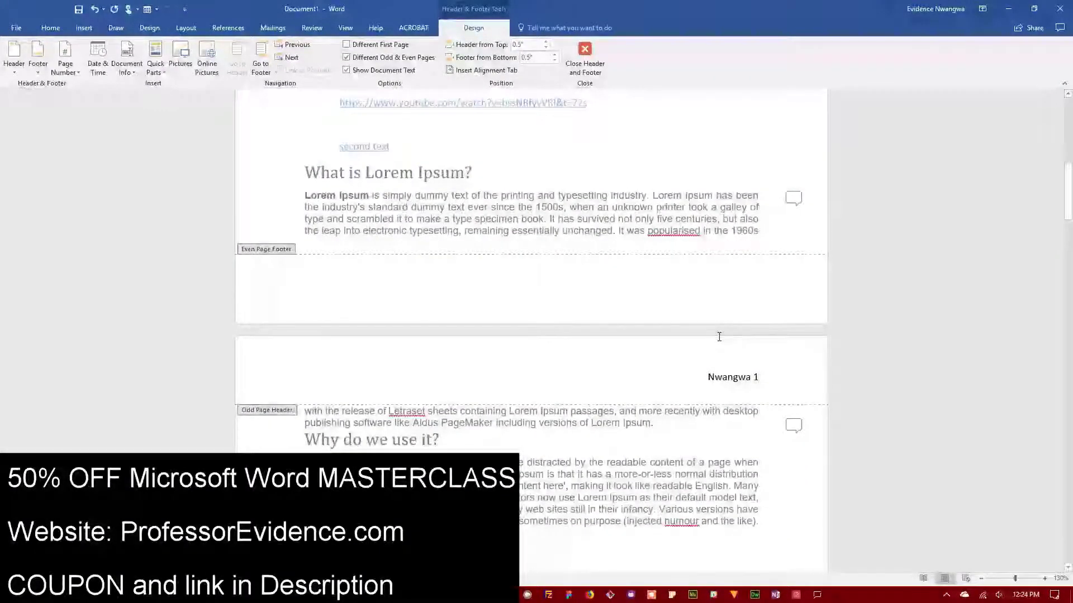
Set the header's distance from the top of the page to 1 inch.
click(545, 43)
click(546, 42)
click(546, 42)
click(546, 43)
click(545, 42)
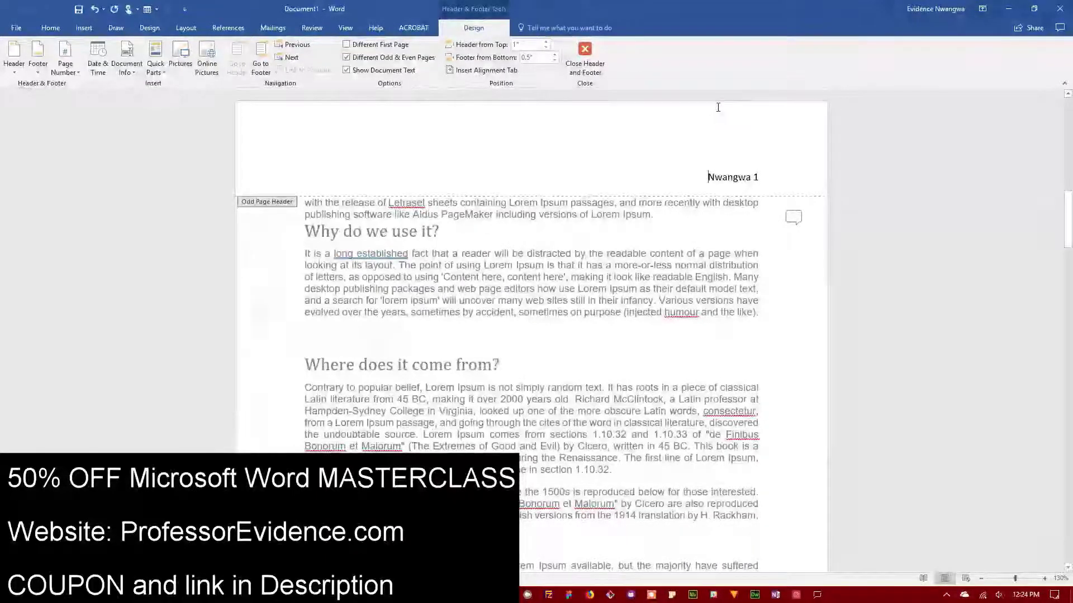
Set the header's distance from the top back to 0.5 inch.
click(546, 48)
click(546, 49)
click(546, 48)
click(547, 48)
click(547, 48)
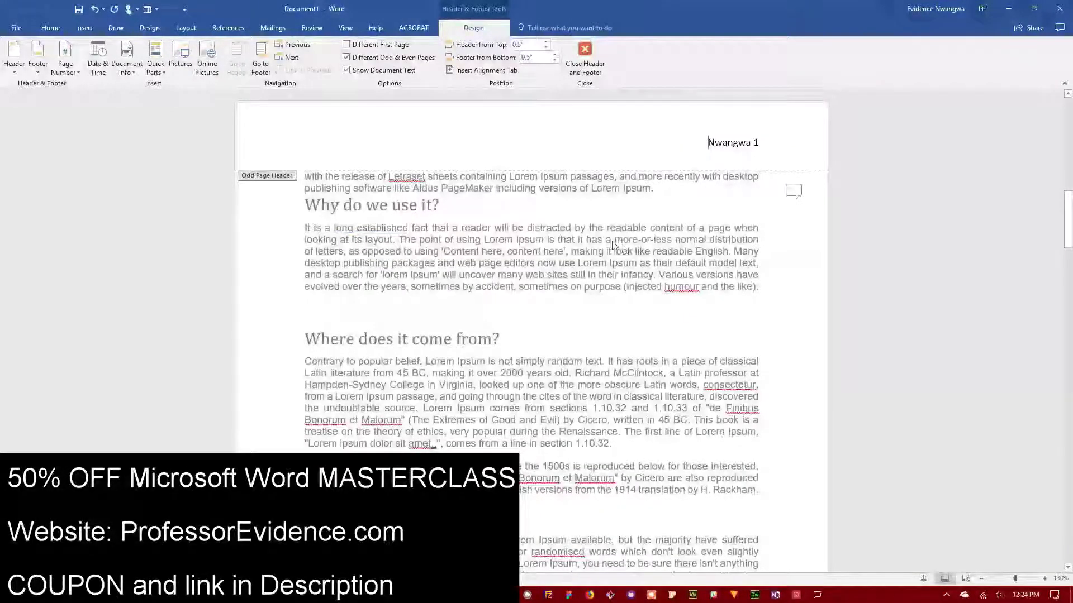
Enter "Add footer content" in the odd page footer and return to the document body.
scroll(585, 218, up, 6)
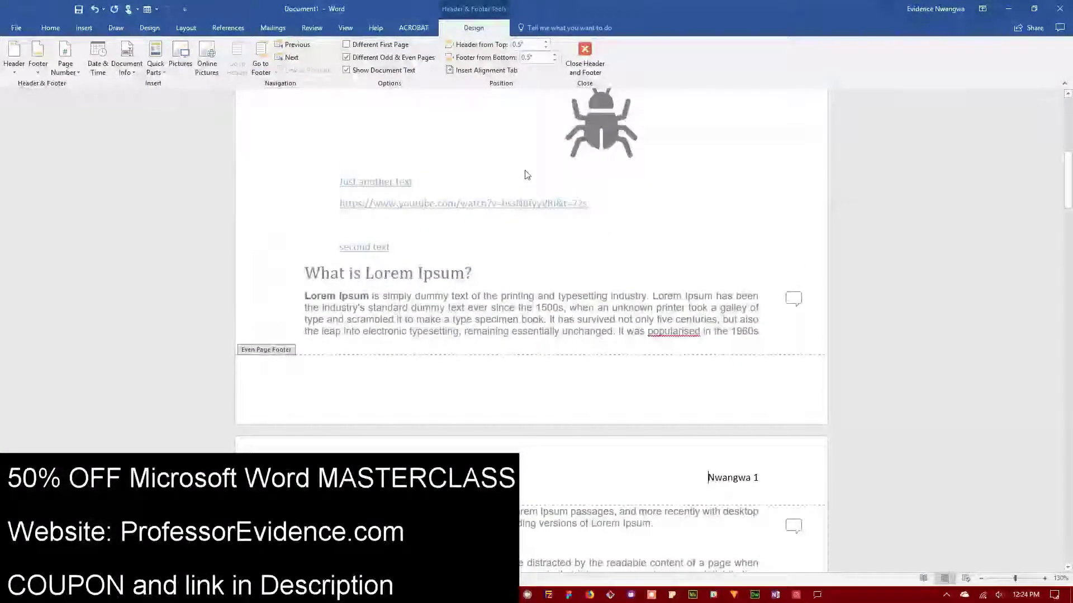
click(266, 50)
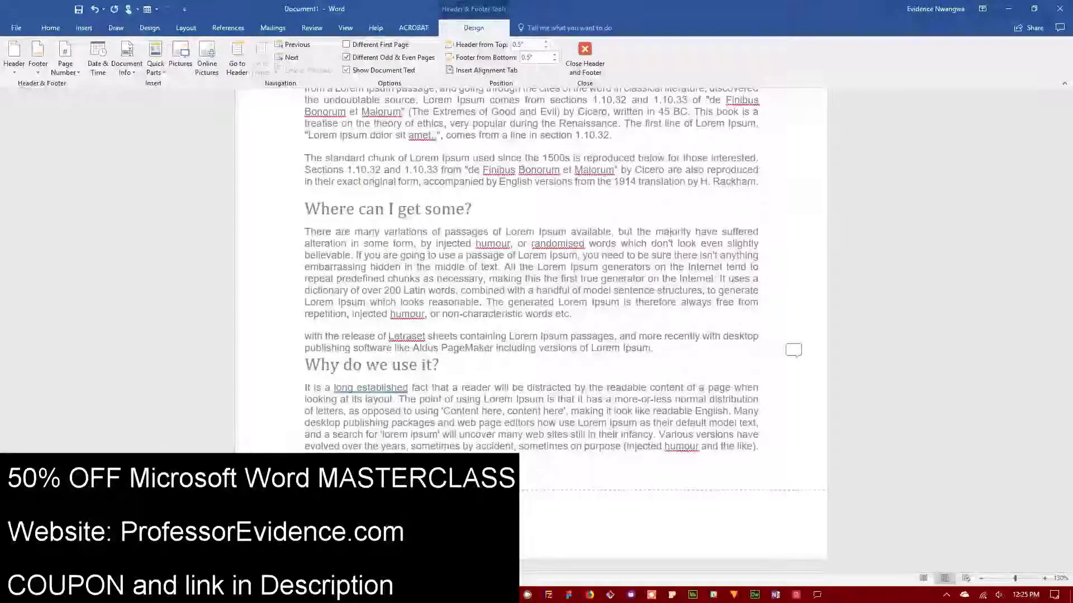
scroll(390, 382, down, 5)
scroll(389, 382, down, 5)
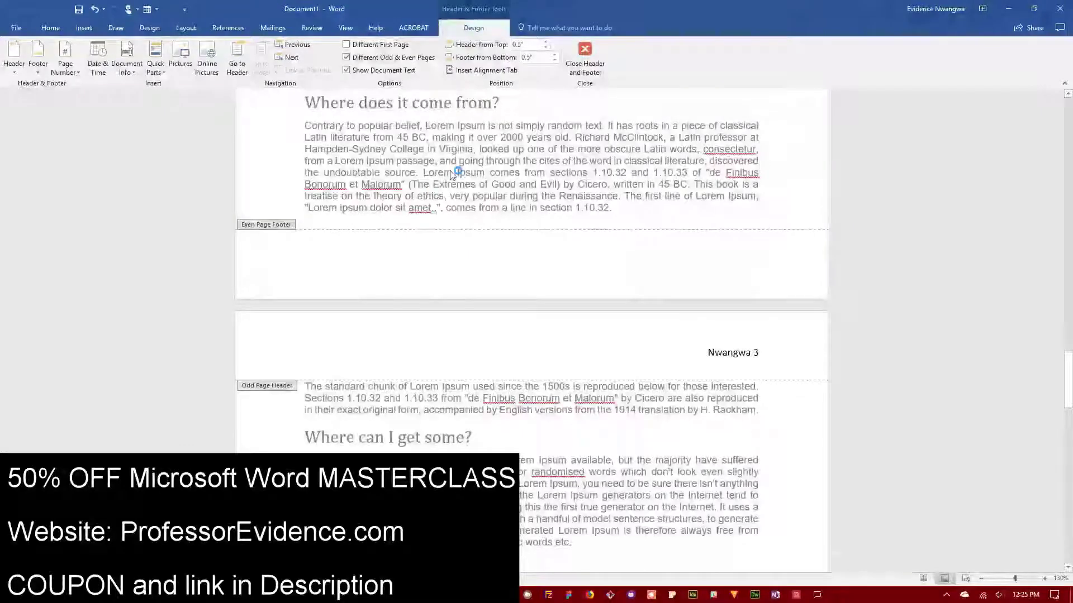
double_click(452, 174)
Check the odd and even pages to see which footers carry the added text.
scroll(413, 312, down, 5)
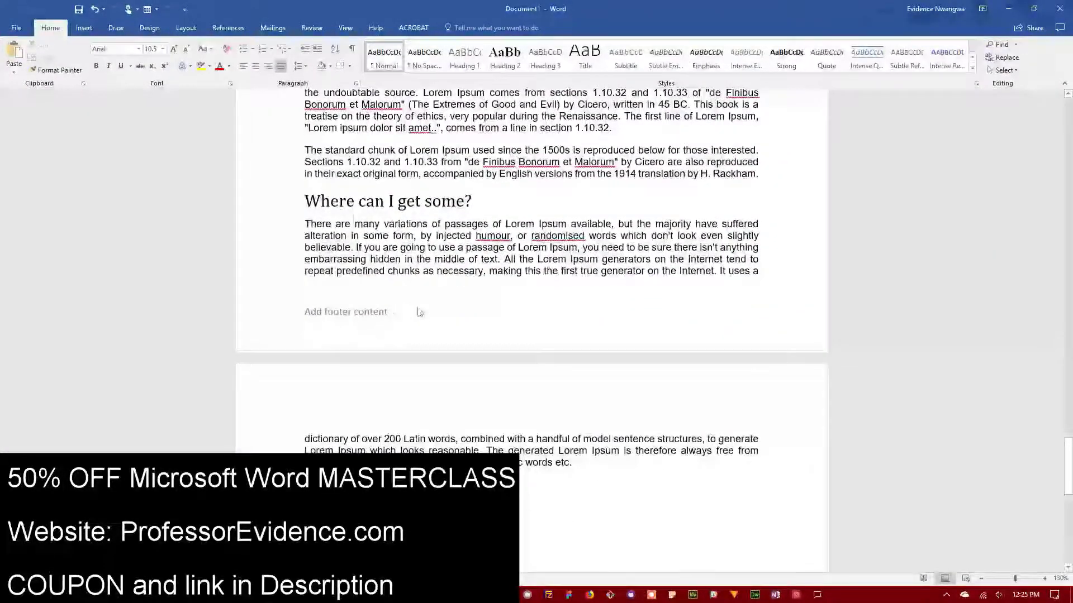
scroll(413, 312, up, 8)
scroll(433, 312, down, 6)
scroll(433, 311, up, 2)
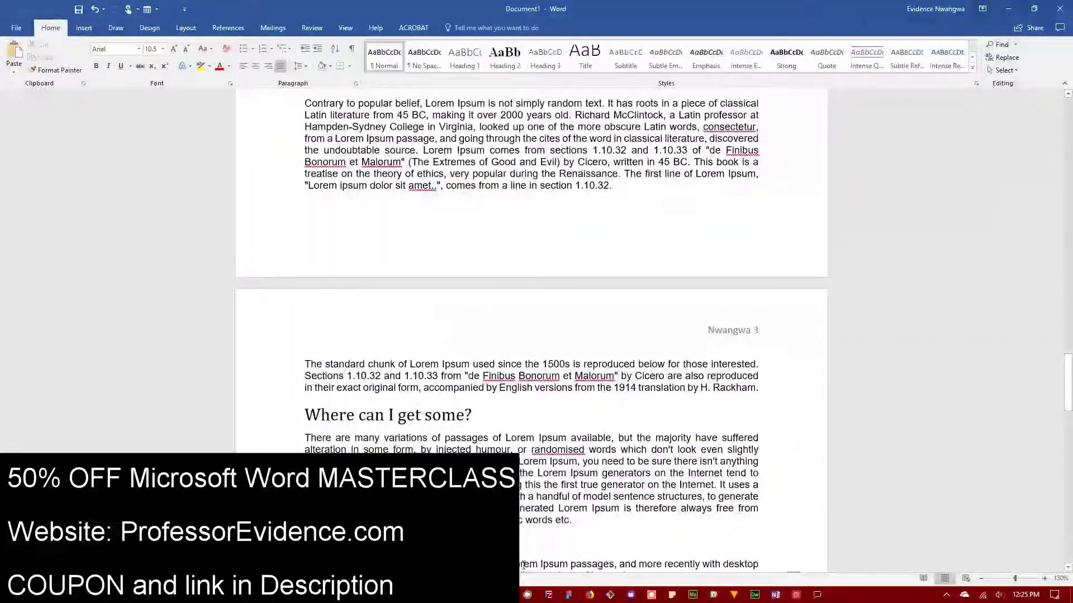
scroll(532, 569, down, 7)
scroll(492, 502, up, 5)
scroll(469, 447, down, 10)
scroll(457, 429, up, 4)
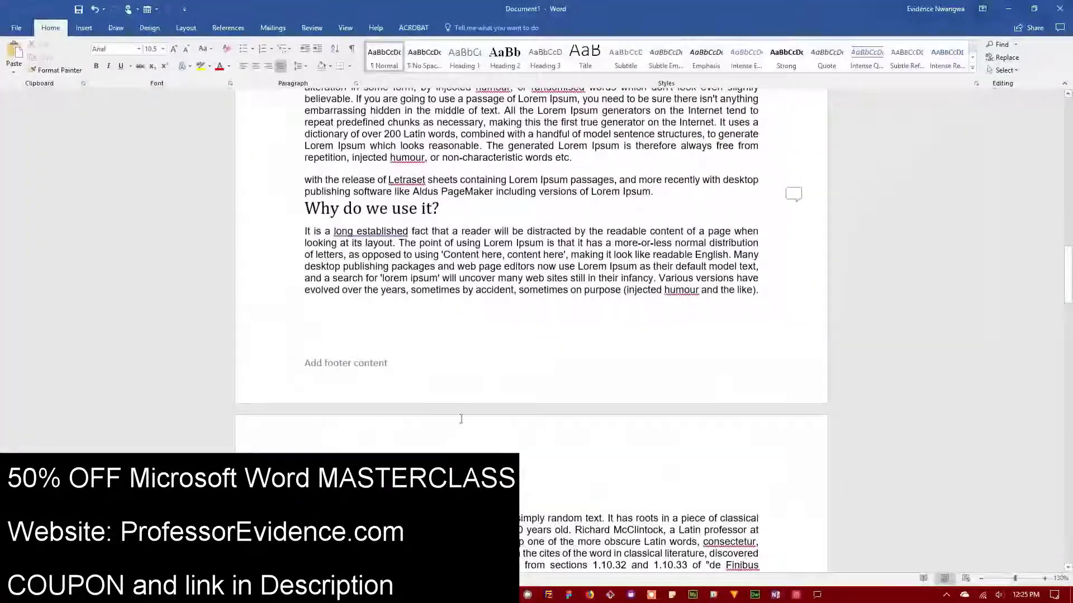
Turn off different odd and even pages, and check the headers and footers across the following pages.
double_click(372, 364)
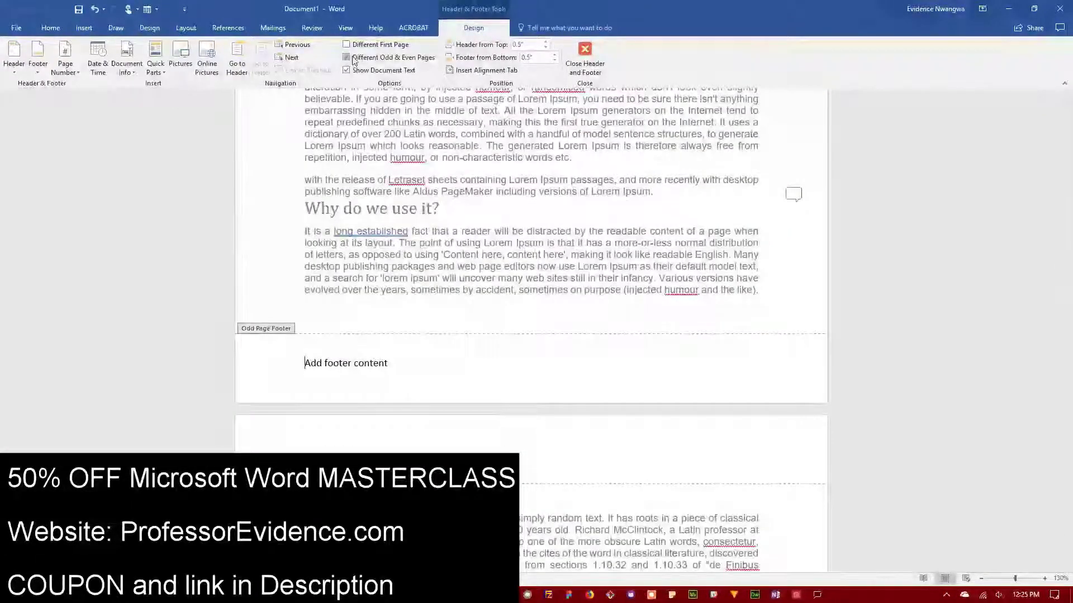
scroll(371, 335, up, 2)
scroll(395, 391, up, 1)
scroll(396, 448, down, 20)
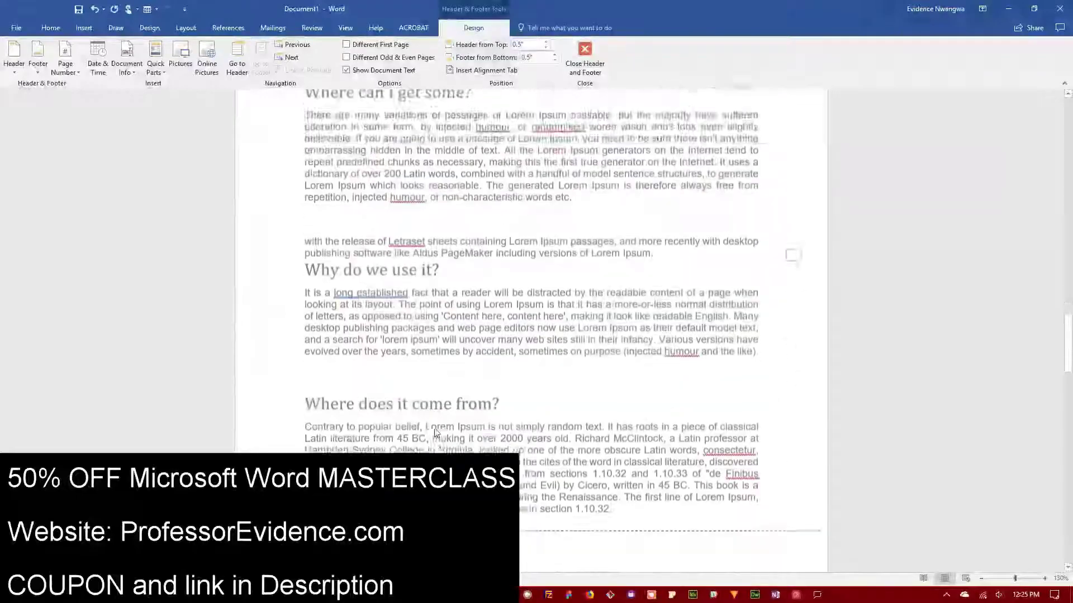
scroll(534, 335, up, 12)
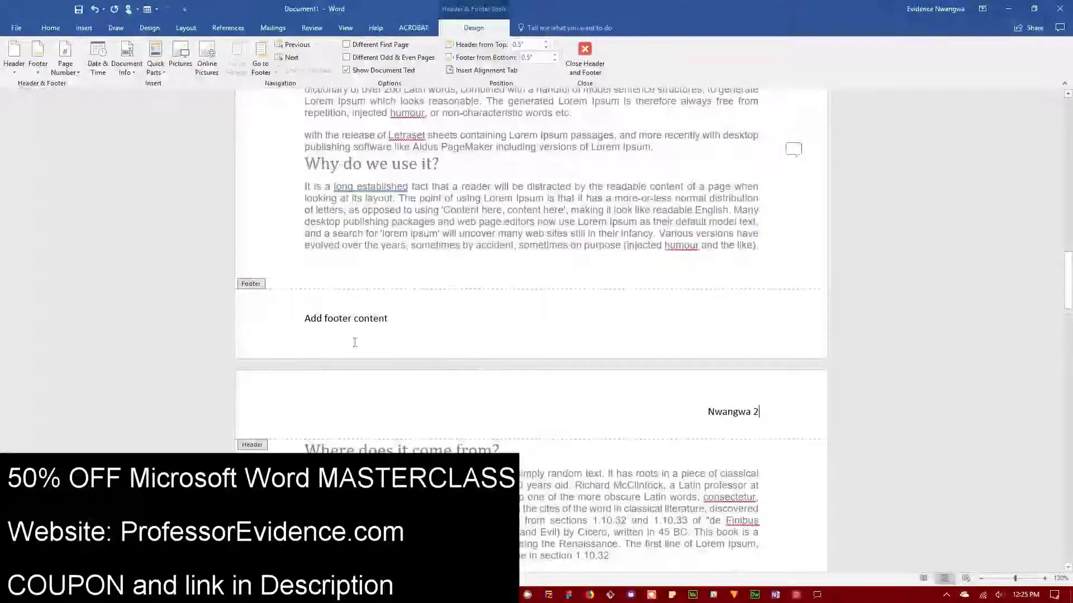
Insert the date in the "February 18" format after the page number in the header.
click(102, 69)
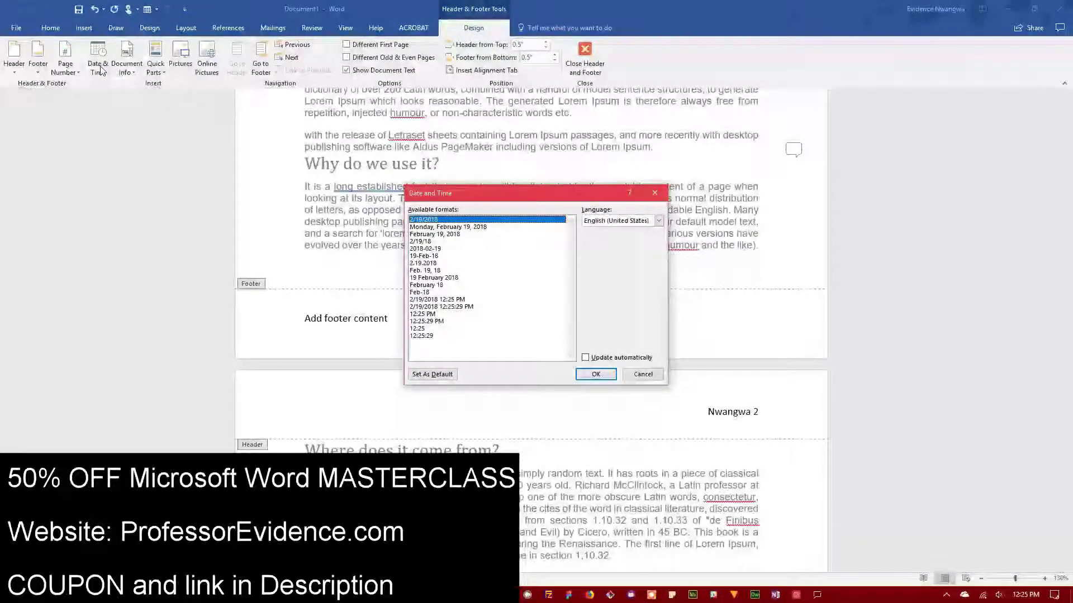
click(429, 285)
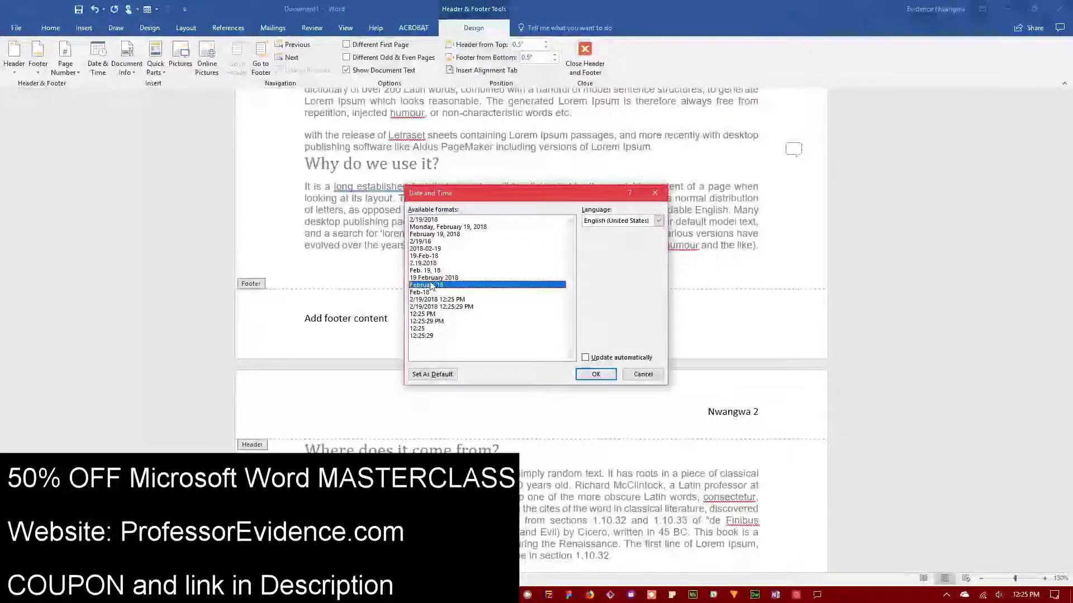
click(602, 378)
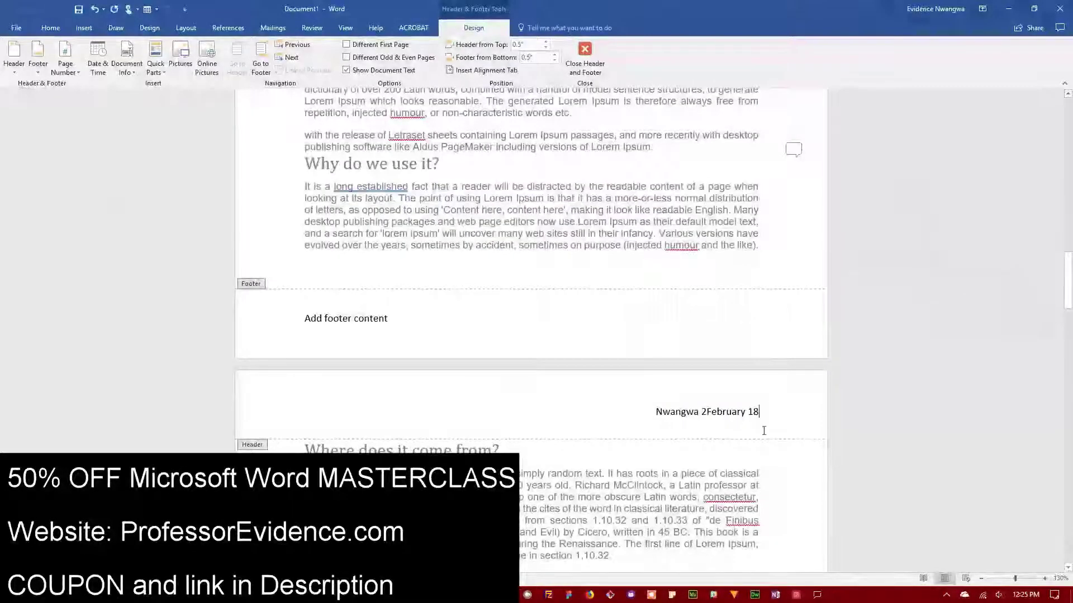
Delete the header's entire line, including the surname, page number and date.
triple_click(694, 412)
click(723, 411)
click(708, 412)
click(702, 411)
triple_click(684, 428)
key(BackSpace)
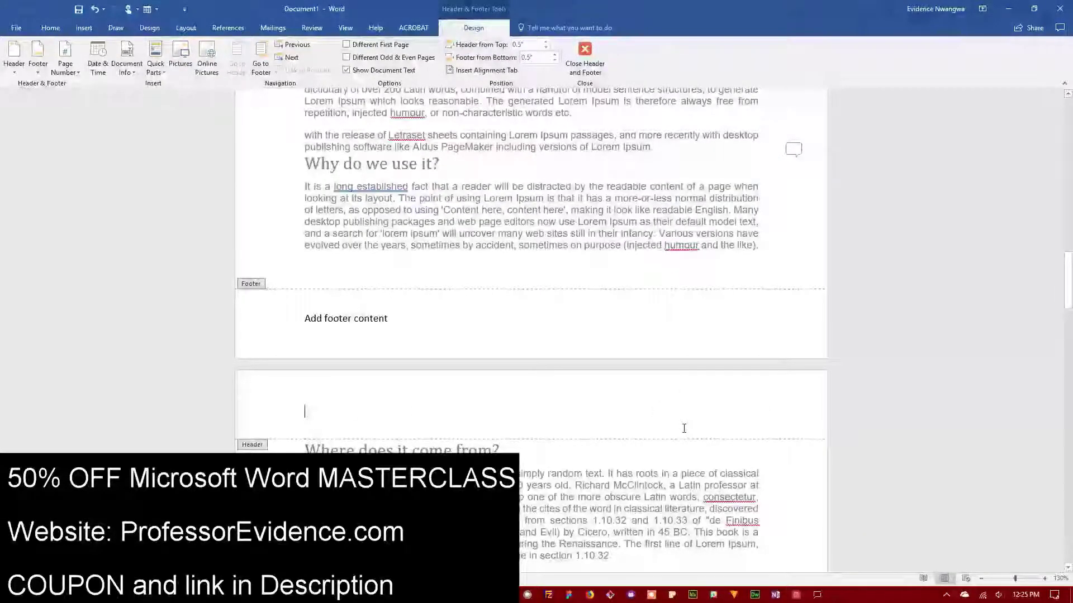
Insert an automatically updating time in the 12:25:47 format in the header, and delete it.
click(98, 56)
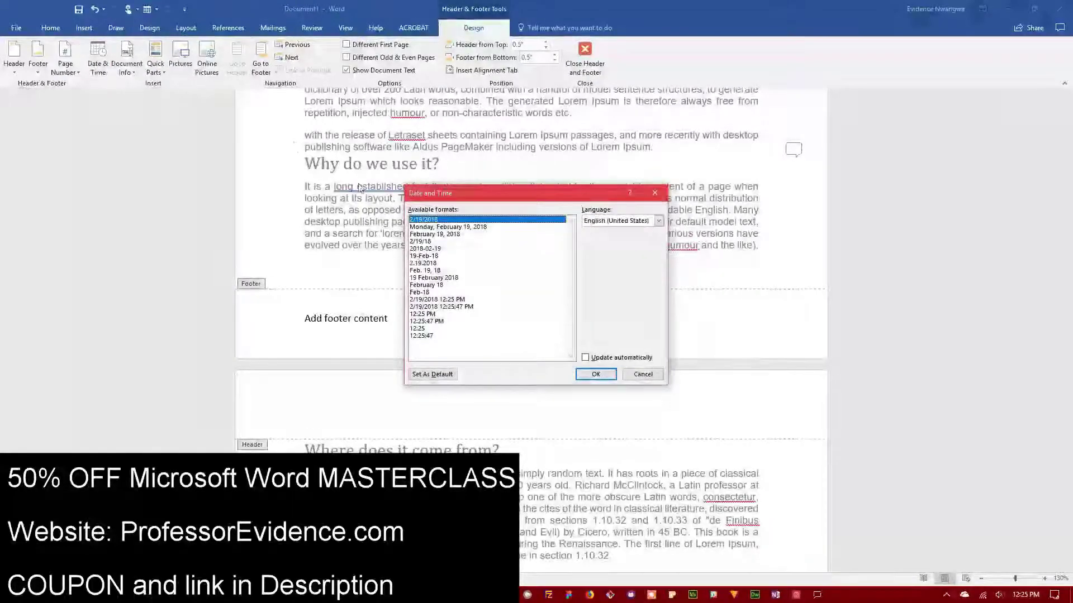
click(433, 335)
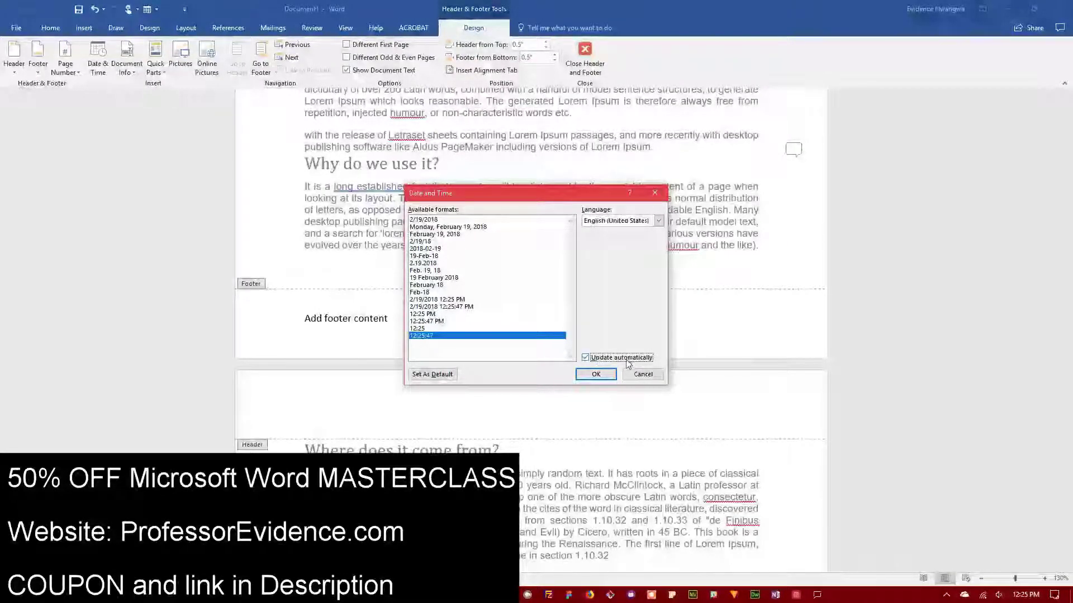
click(599, 375)
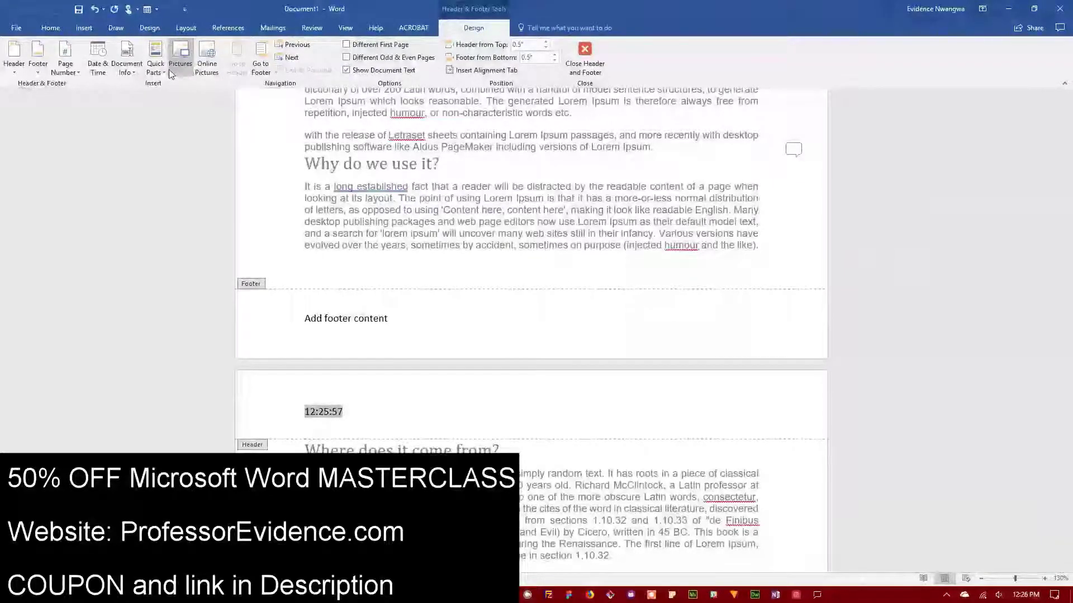
drag(381, 409, 280, 412)
key(Delete)
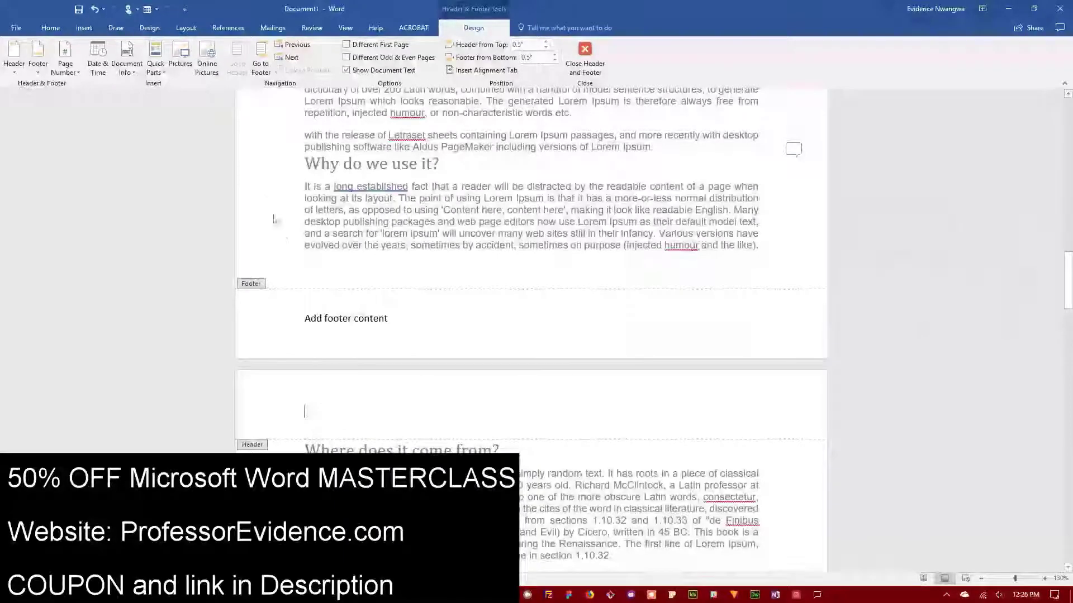
Insert the date in the "February 19, 2018" format in the header, and undo it.
click(98, 59)
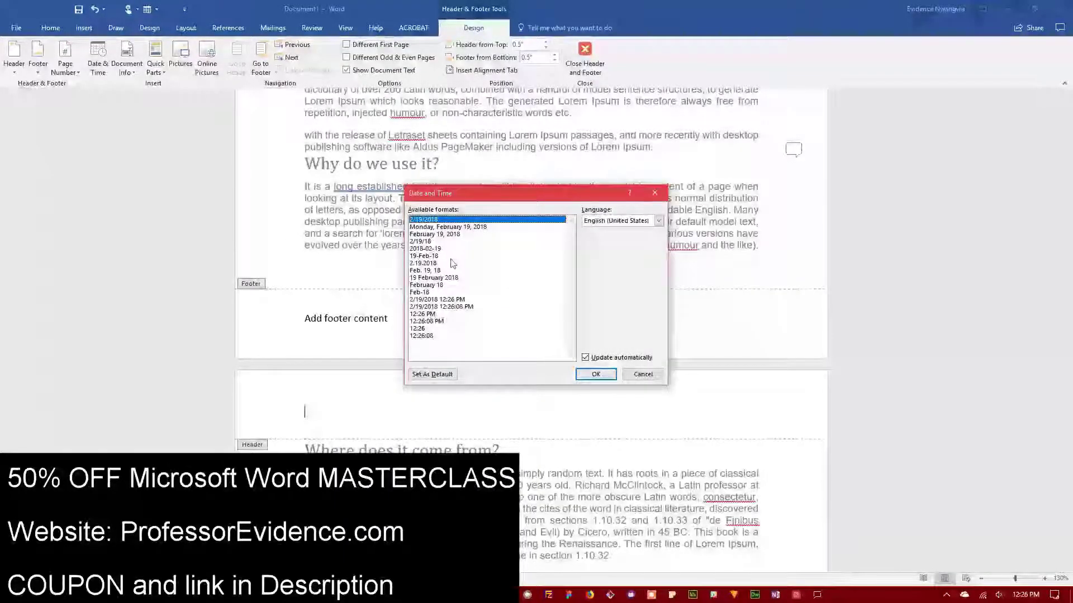
click(435, 234)
click(595, 374)
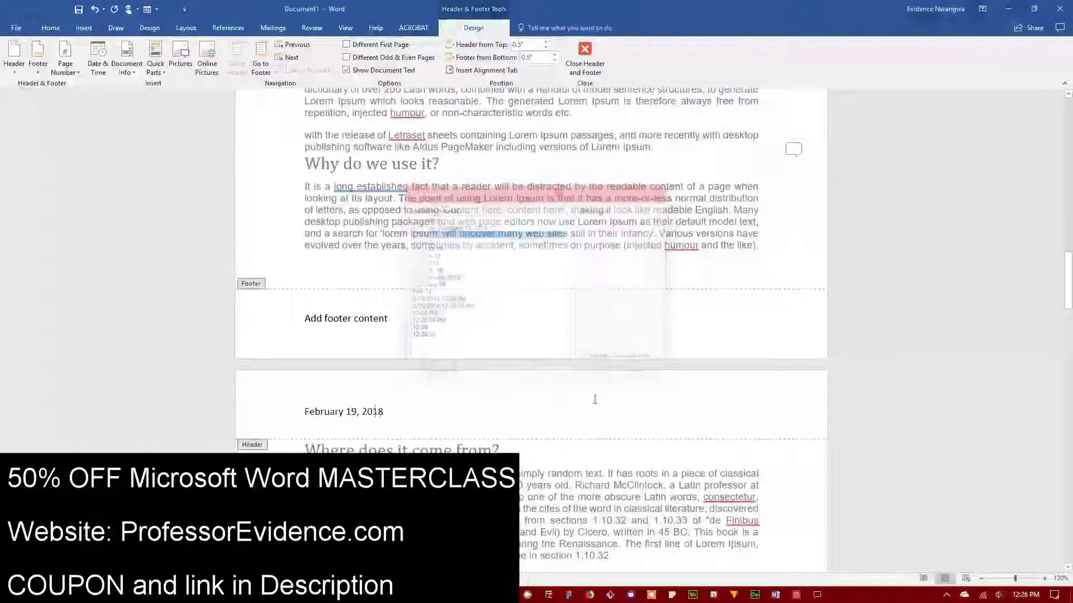
key(ctrl+z)
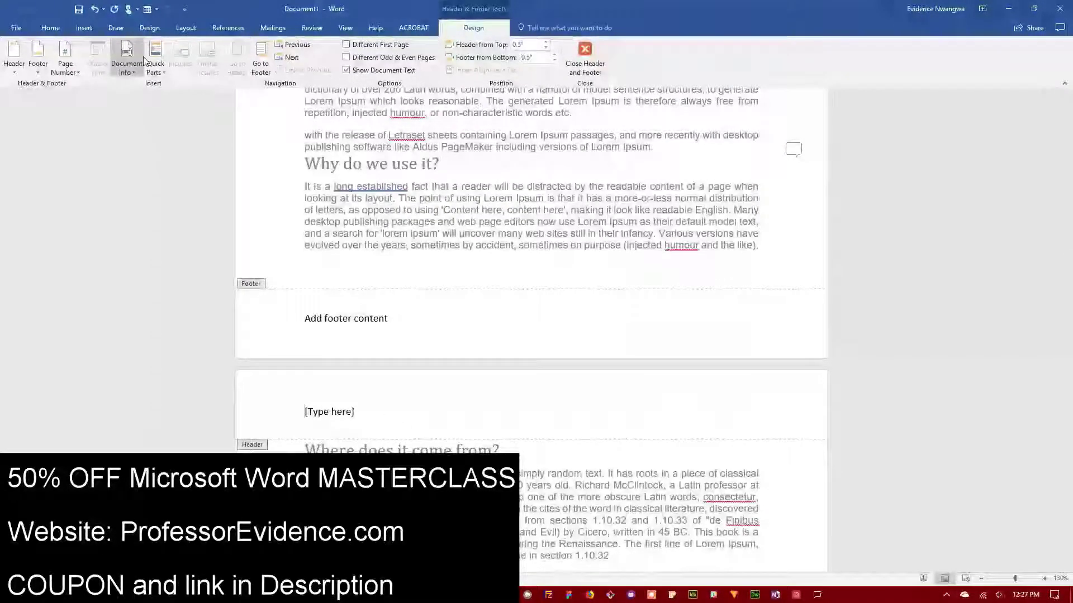
Insert the Author document info before the "[Type here]" placeholder in the header.
click(126, 67)
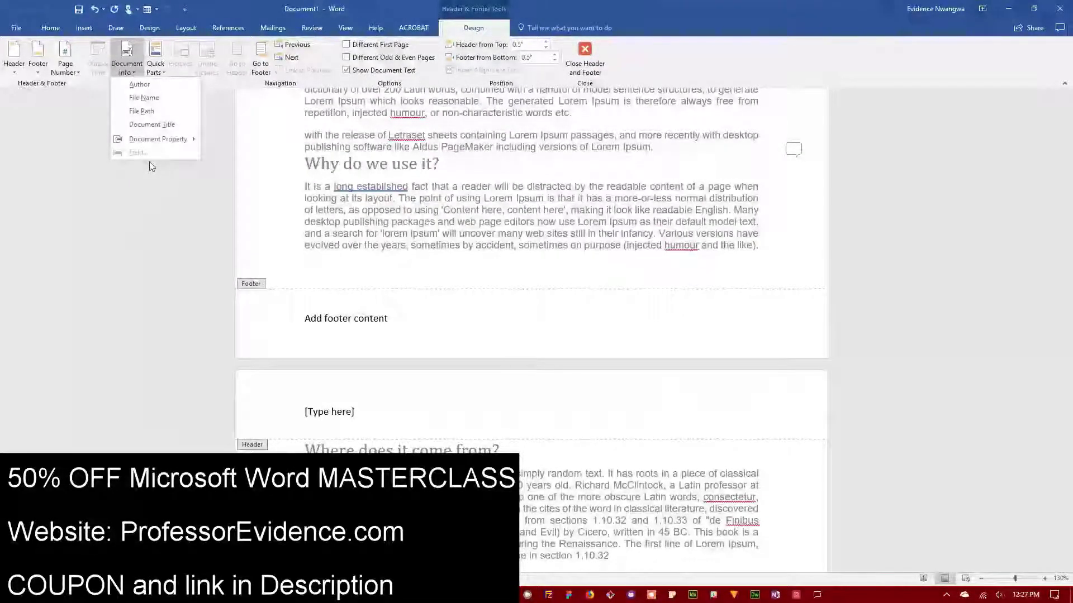
click(139, 84)
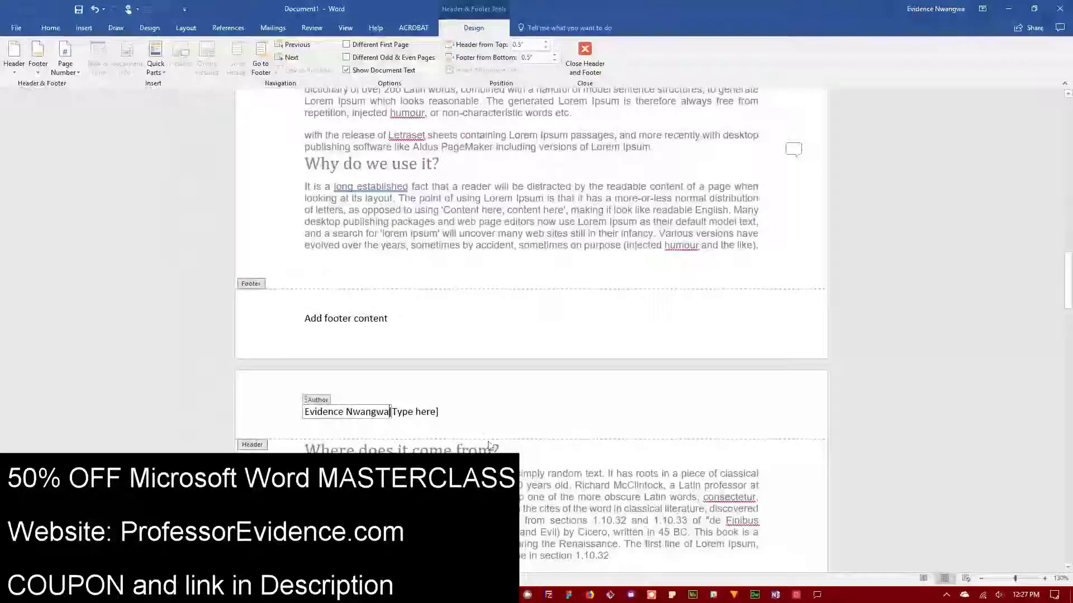
key(Right)
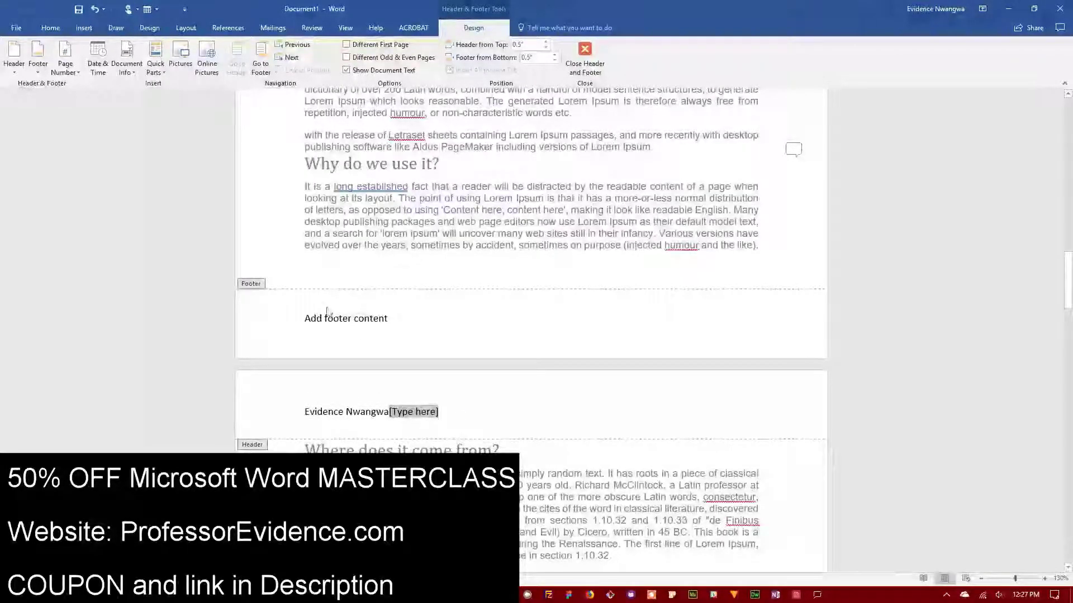
click(157, 70)
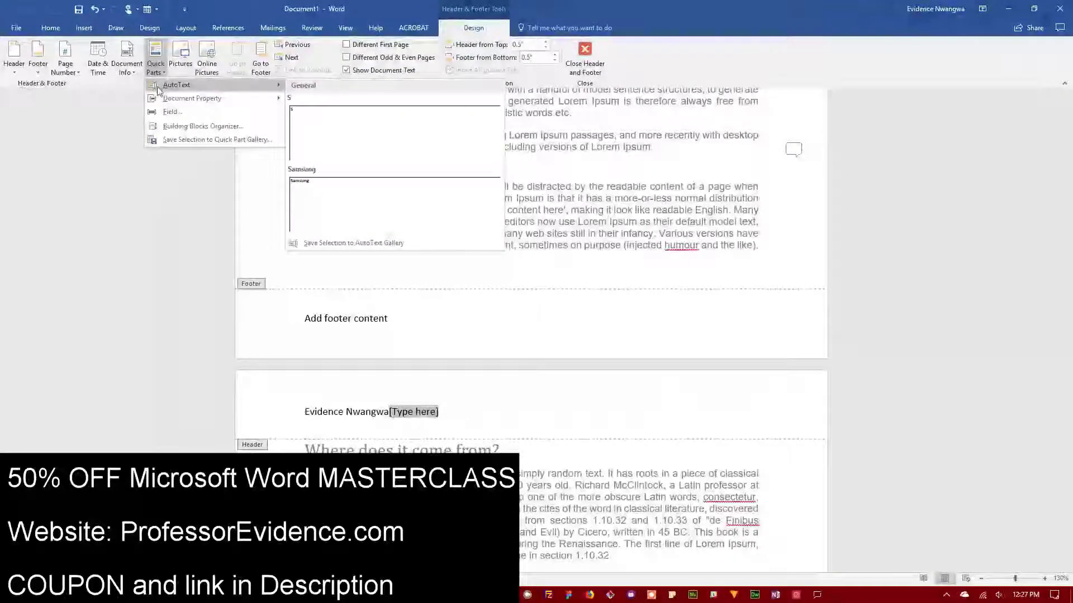
mouse_move(158, 103)
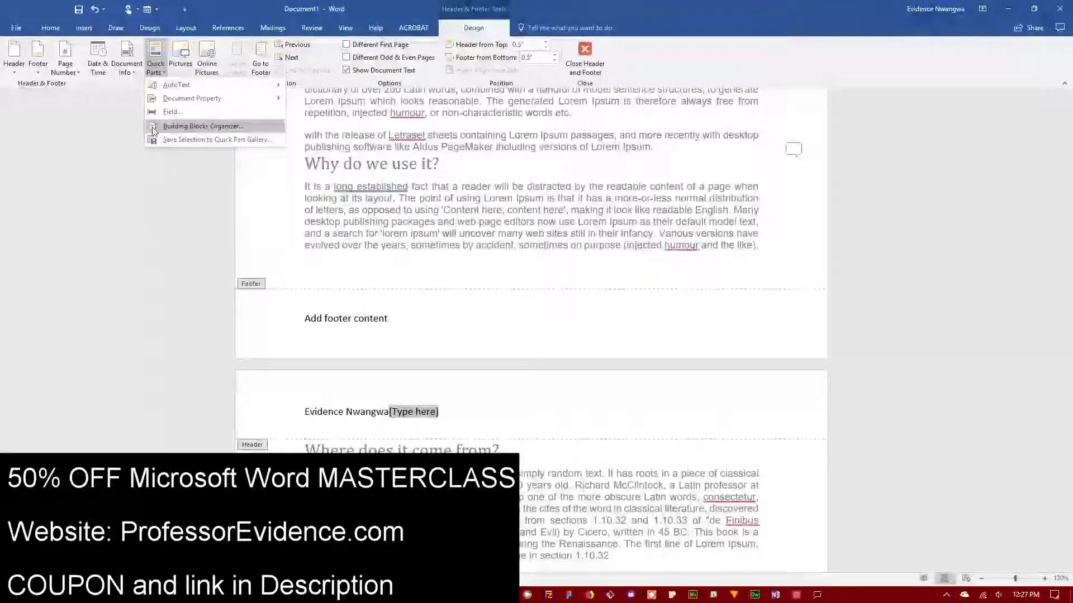
Insert the "Small Profile Picture" image in place of the "[Type here]" placeholder in the header.
click(186, 65)
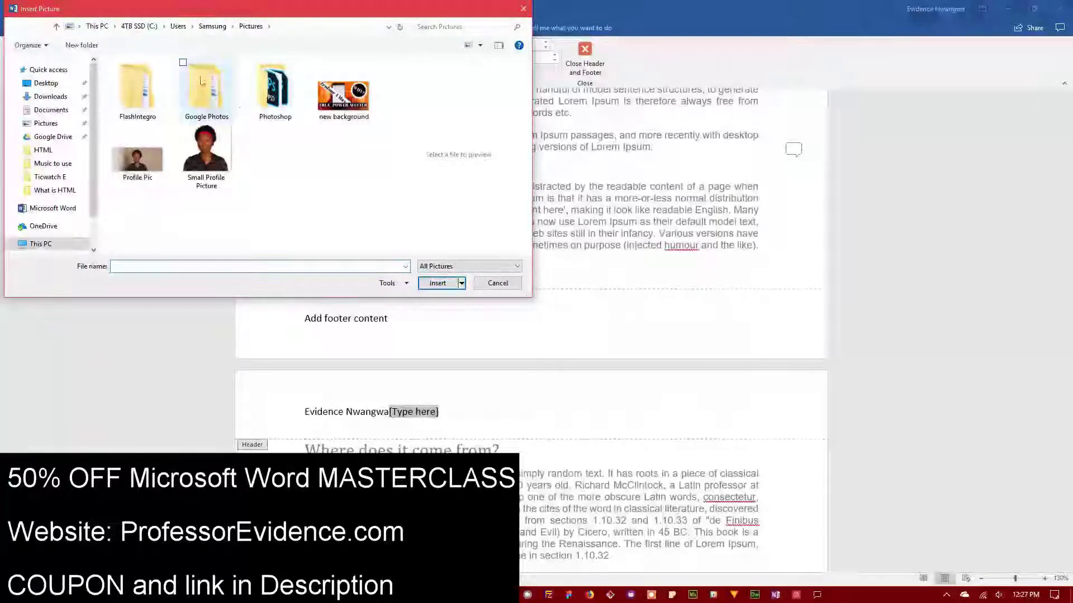
click(223, 172)
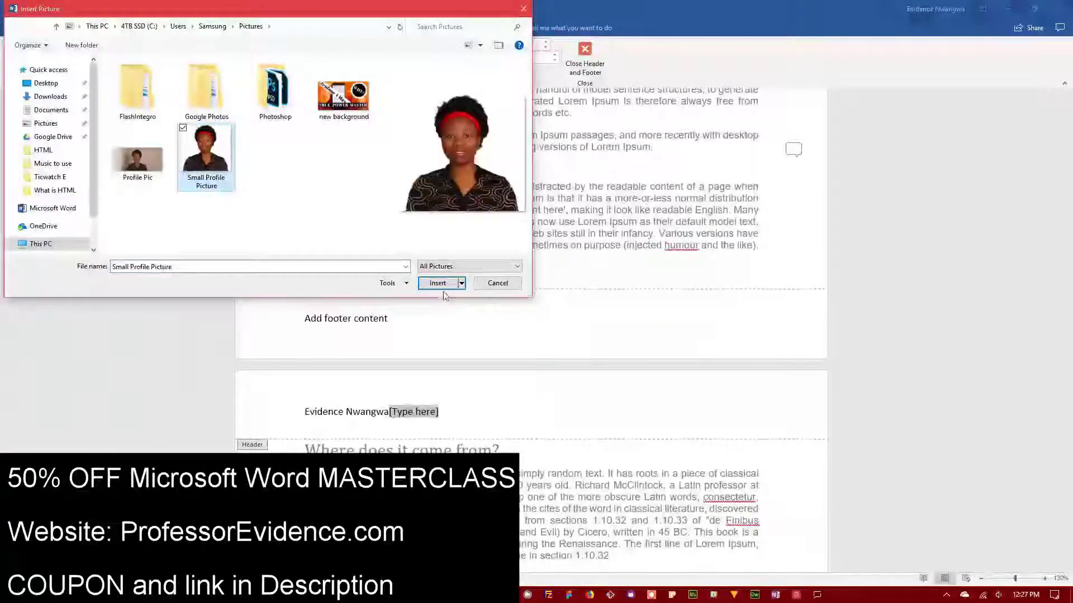
click(438, 283)
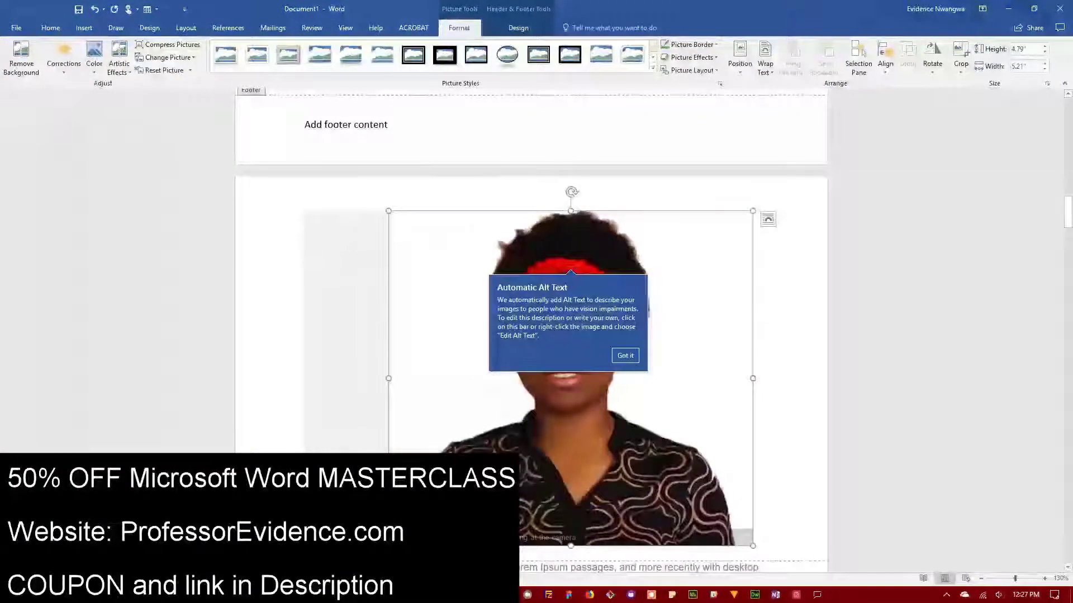
Shrink the header picture to about 3.74" high by 4.06" wide and give it Square text wrapping.
drag(389, 211, 468, 284)
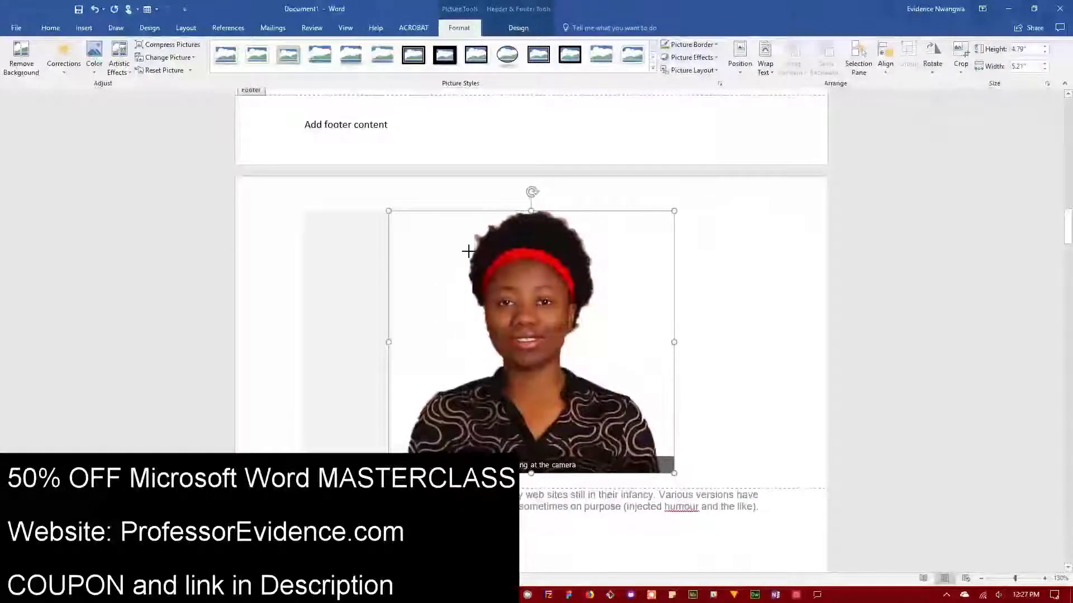
click(687, 219)
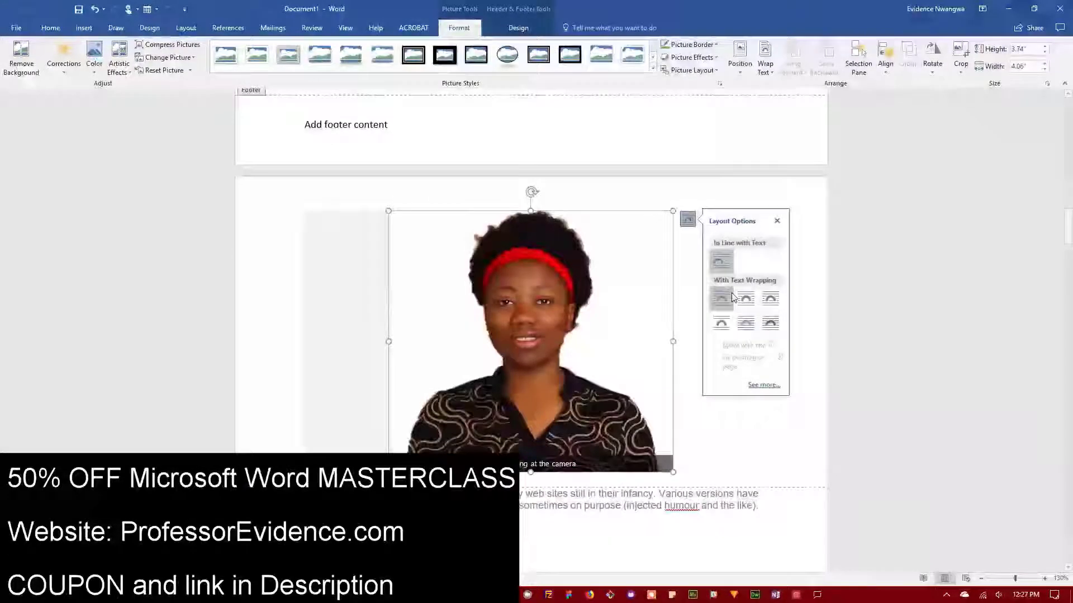
click(721, 299)
Reduce the picture to about 0.73" by 0.79" and place it in the header, aligned with the right page margin.
drag(674, 210, 492, 419)
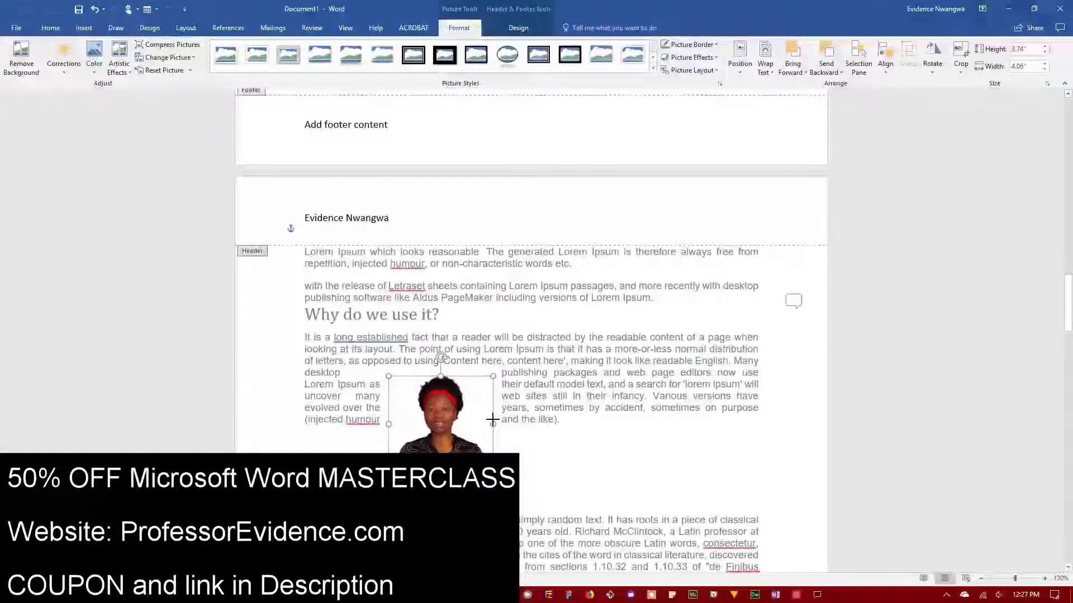
drag(442, 356, 420, 254)
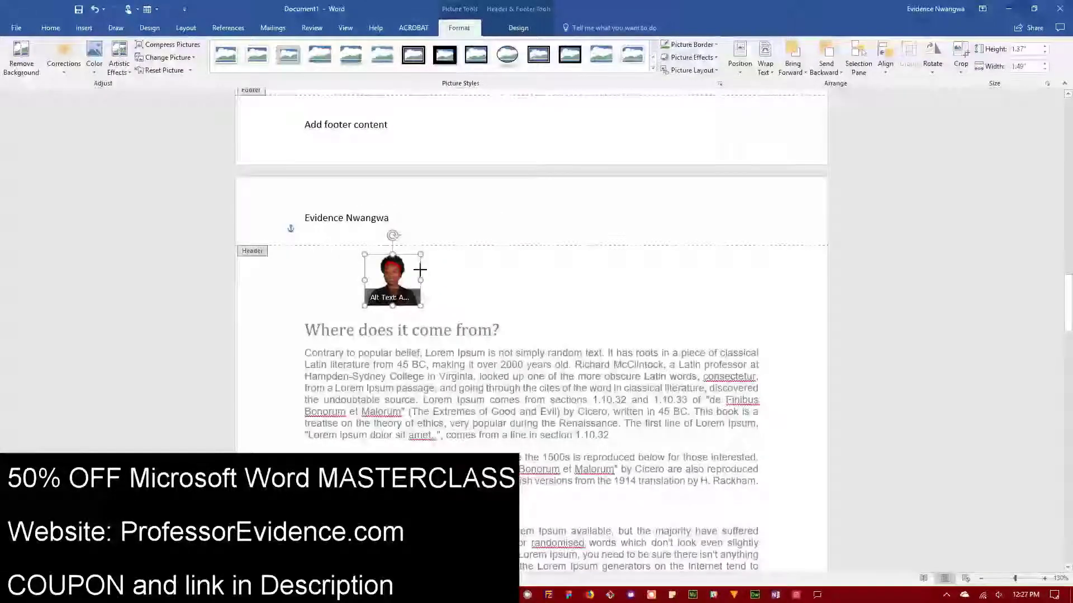
drag(313, 285, 660, 214)
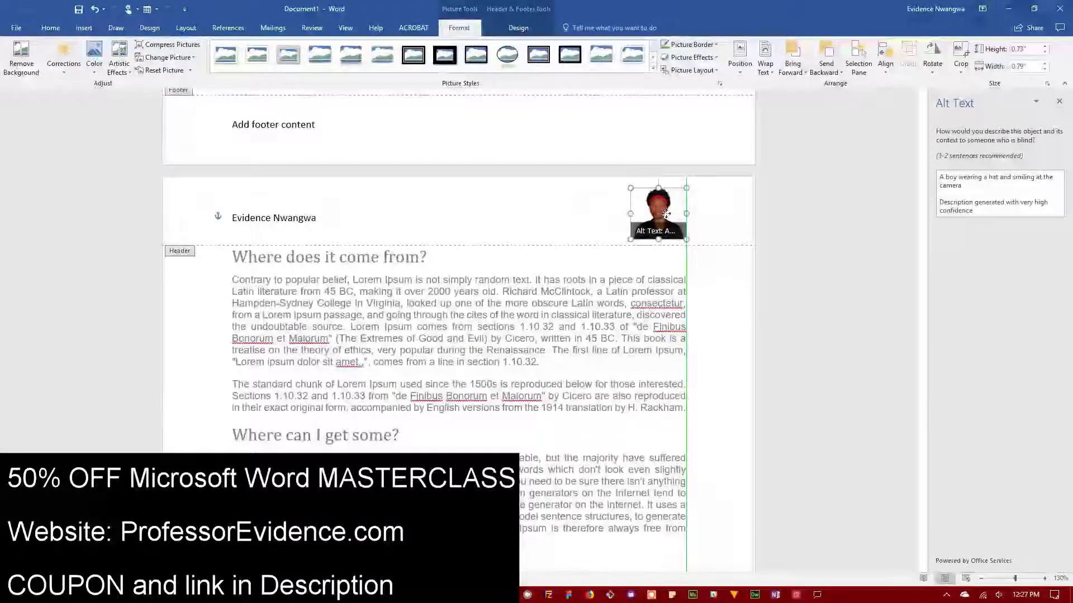
Check the header picture across the pages and apply the oval picture style with a black frame to it.
scroll(594, 389, up, 3)
scroll(594, 390, down, 15)
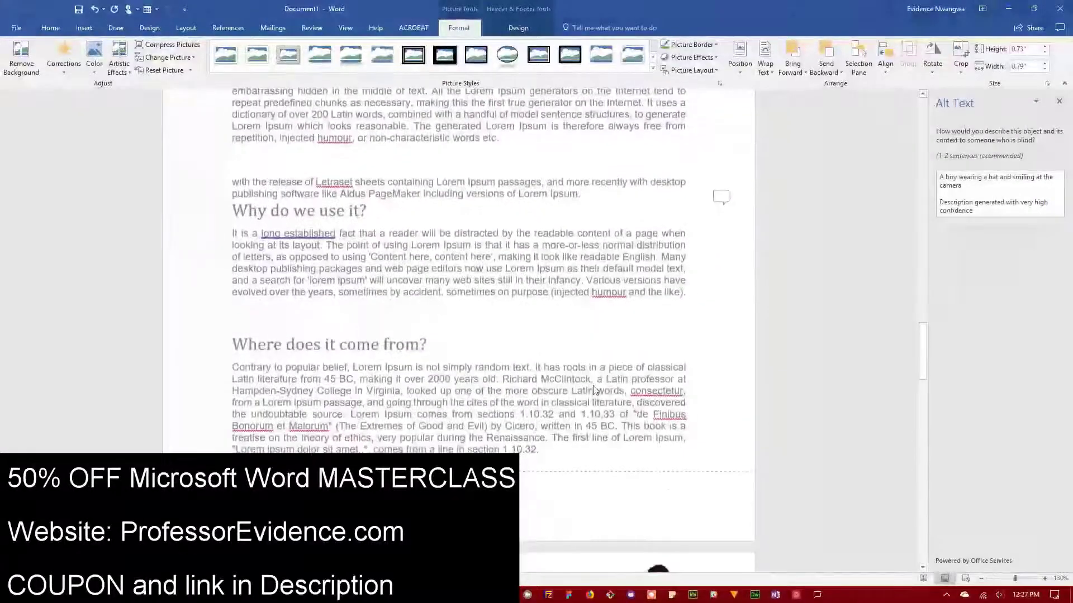
scroll(628, 471, down, 12)
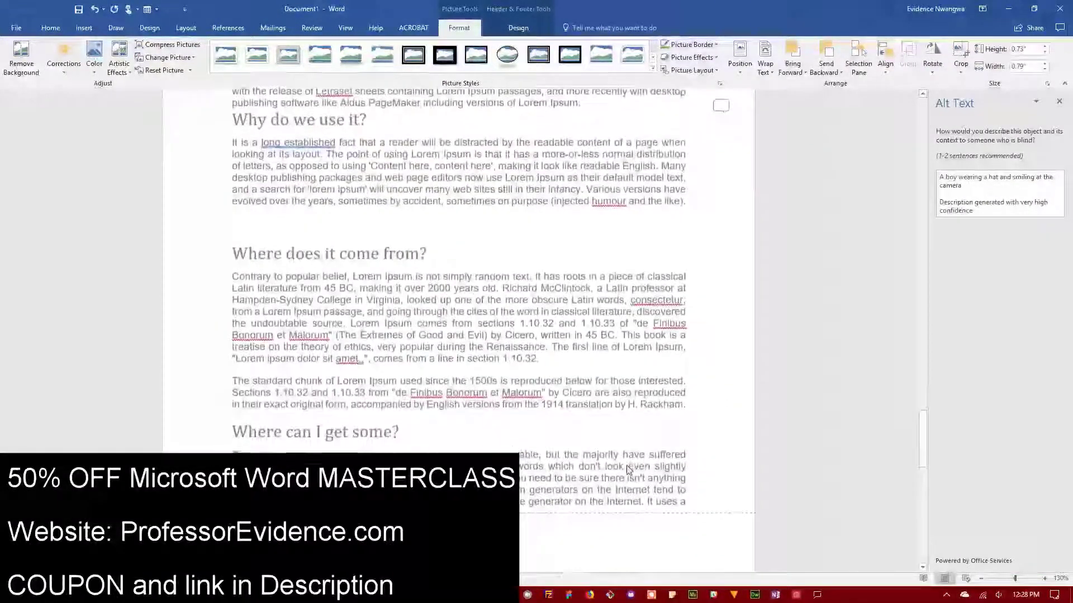
scroll(655, 400, down, 20)
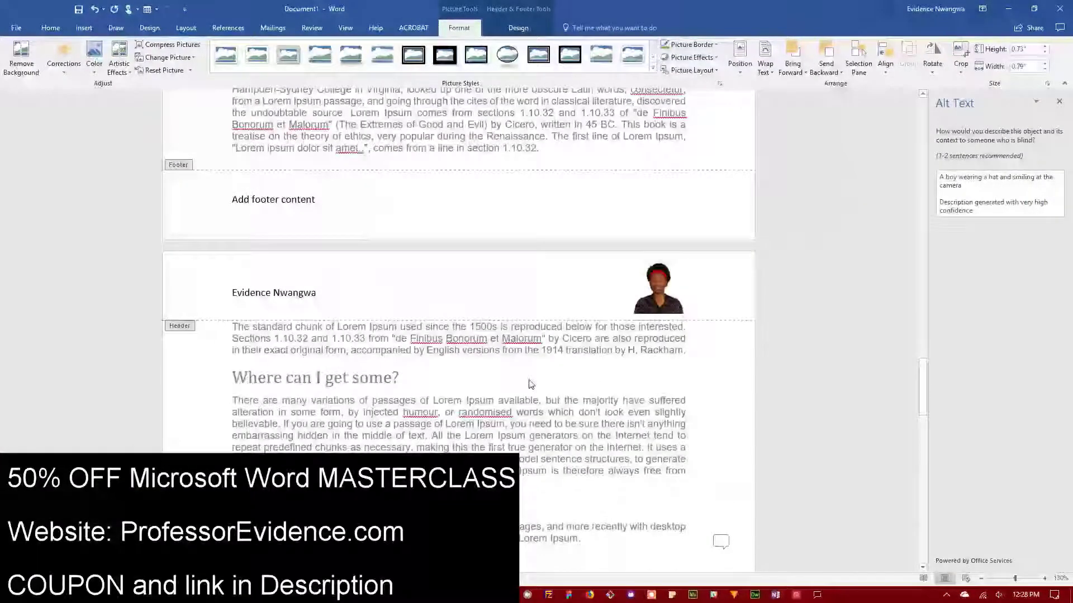
scroll(530, 384, down, 20)
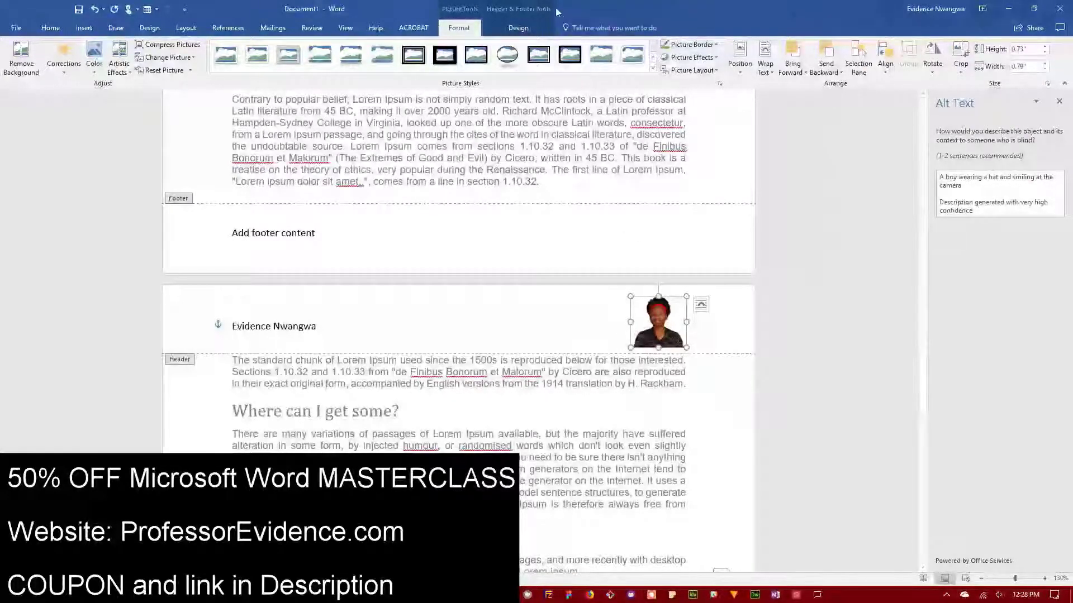
click(506, 55)
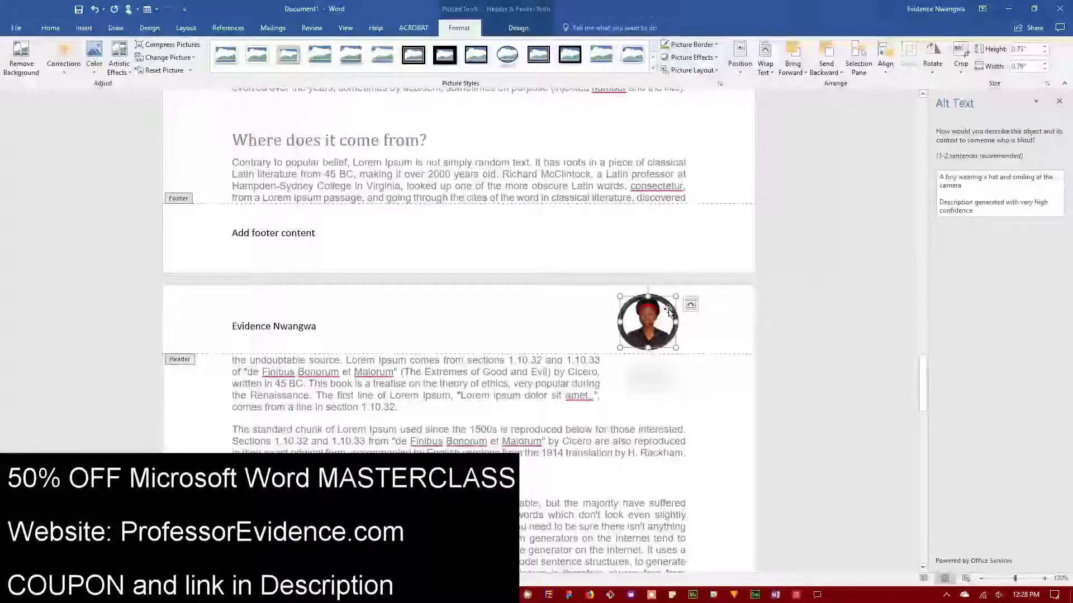
Deselect the picture by placing the cursor in the header's Author field, and close header and footer editing.
click(342, 328)
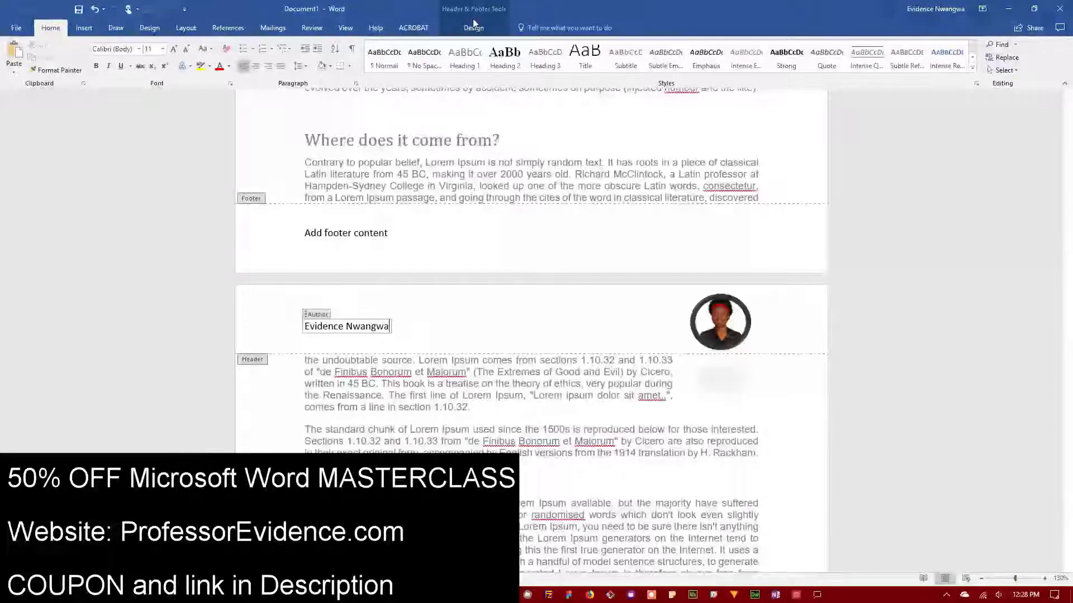
click(474, 27)
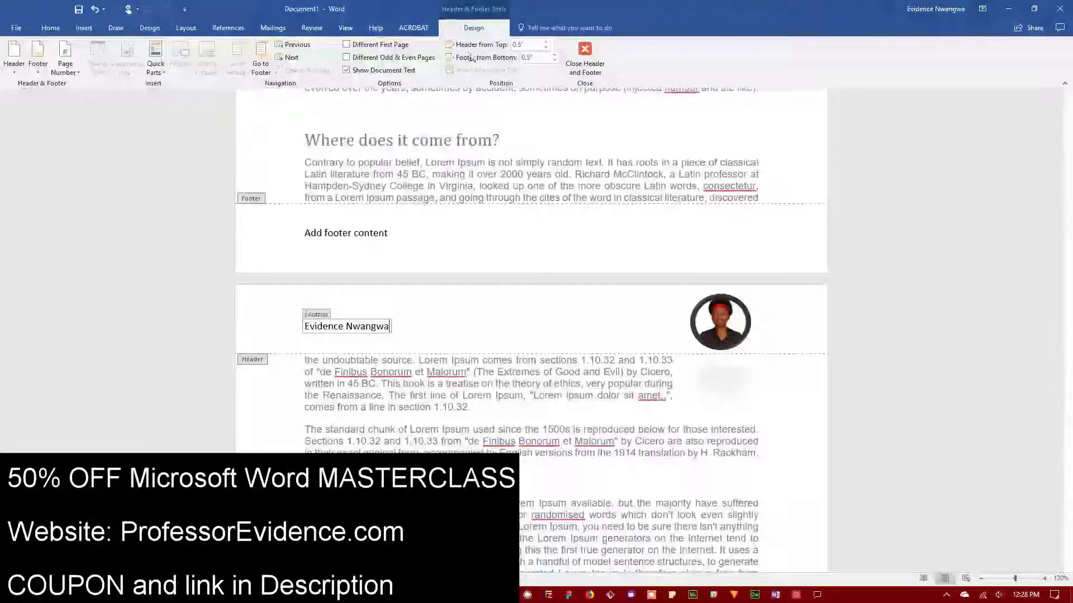
click(585, 57)
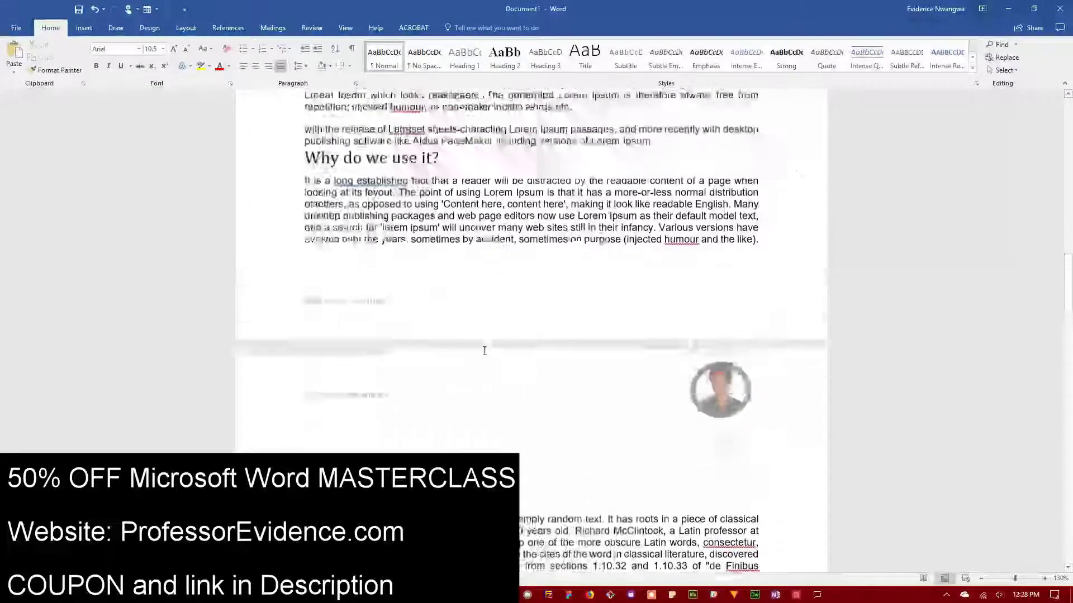
Remove the page numbers from the document.
scroll(475, 320, up, 2)
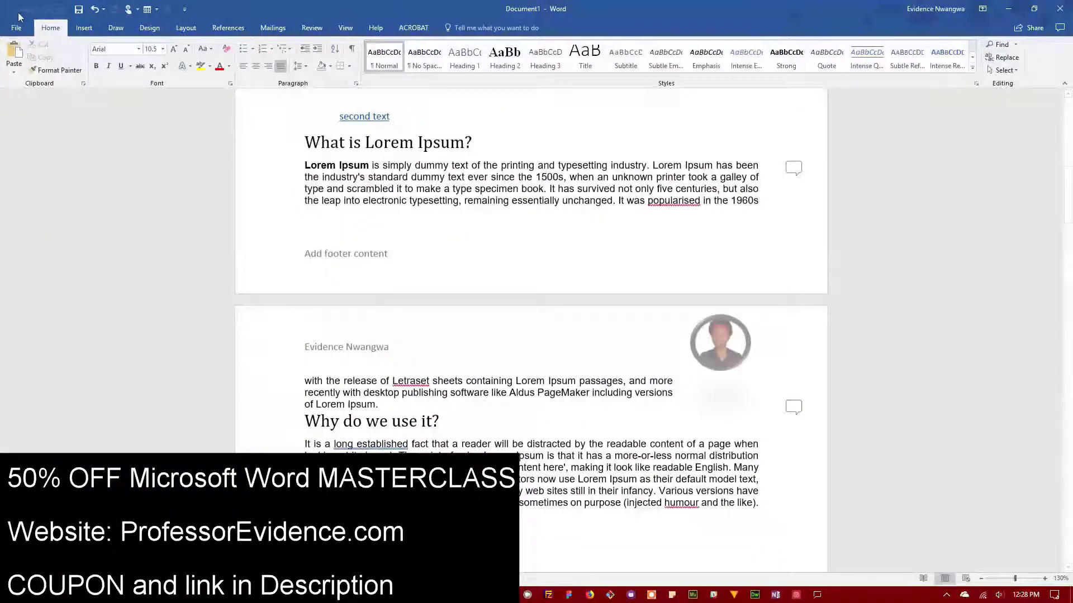
click(84, 27)
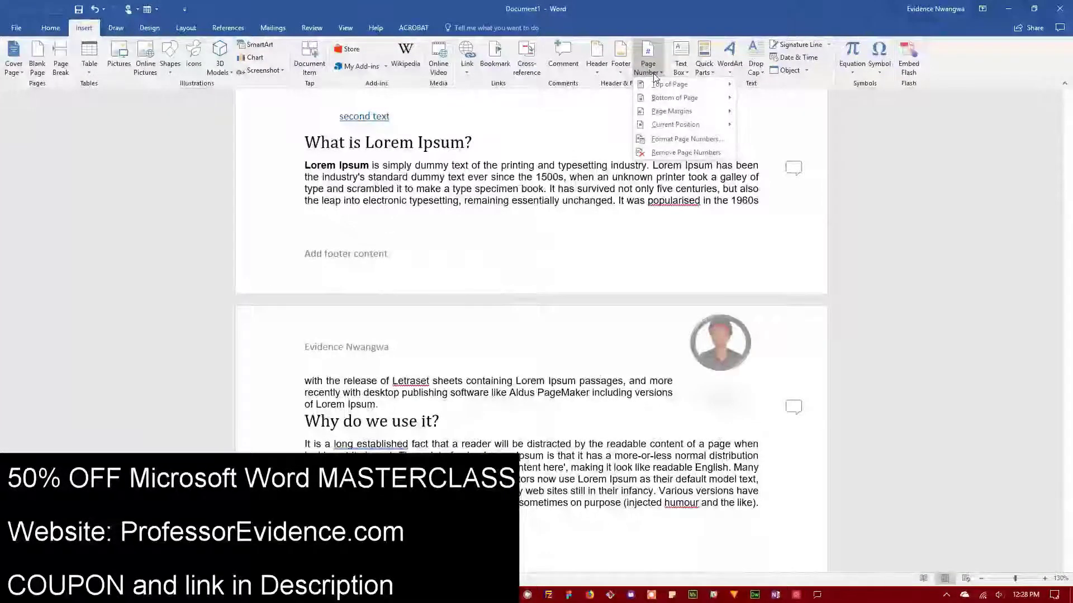
click(666, 154)
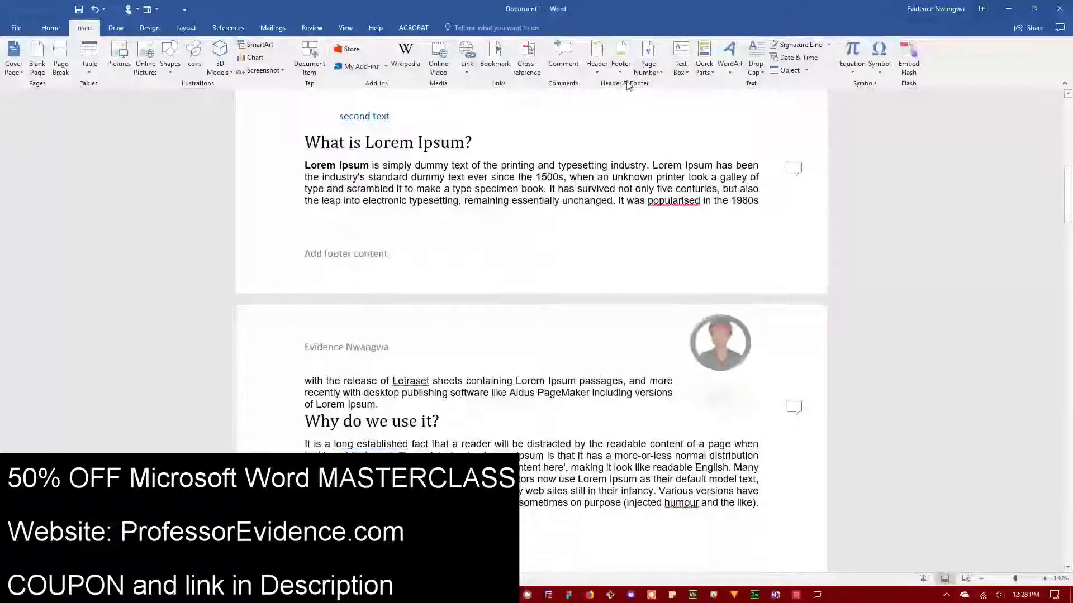
Remove the footer and the header from the document.
click(620, 61)
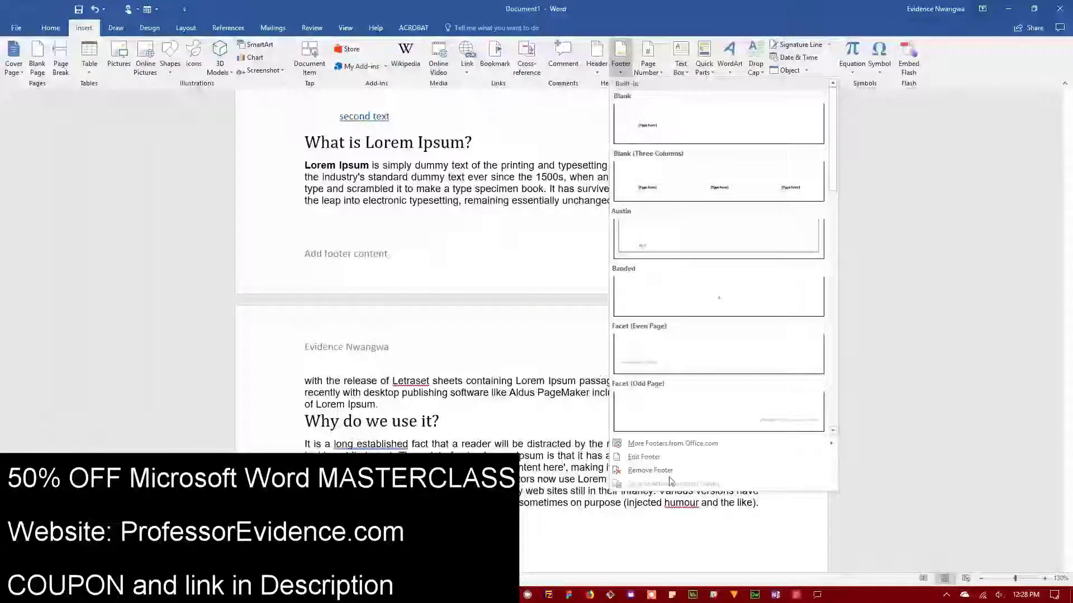
click(654, 470)
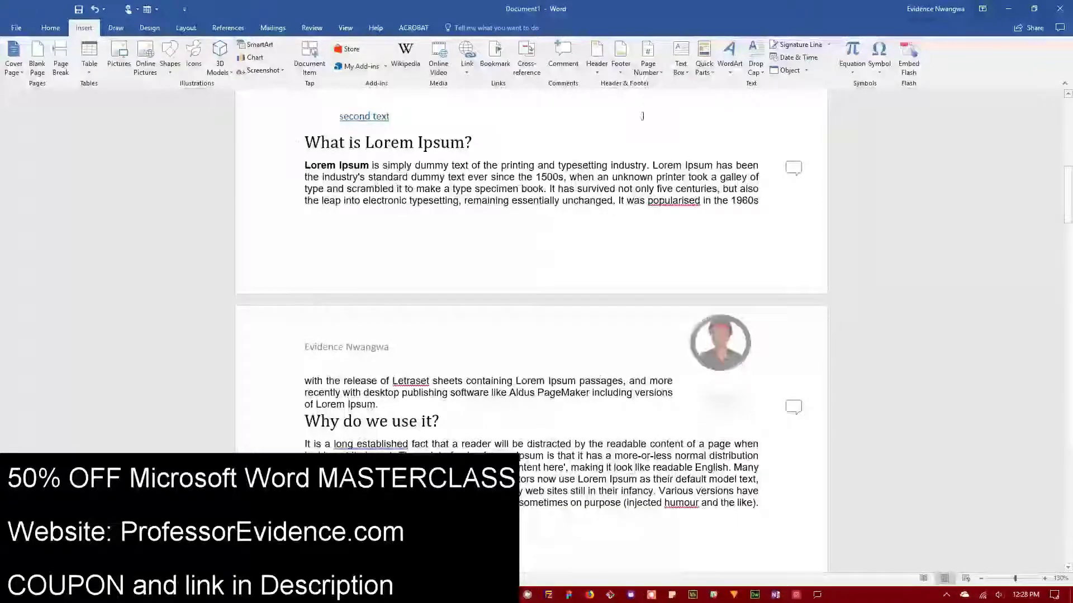
click(596, 56)
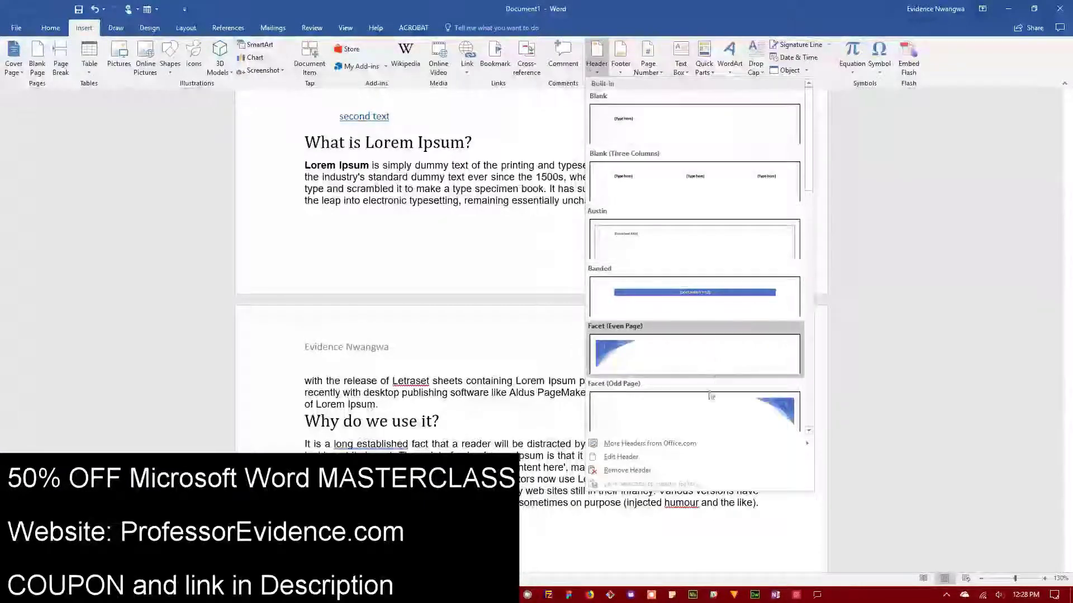
click(653, 471)
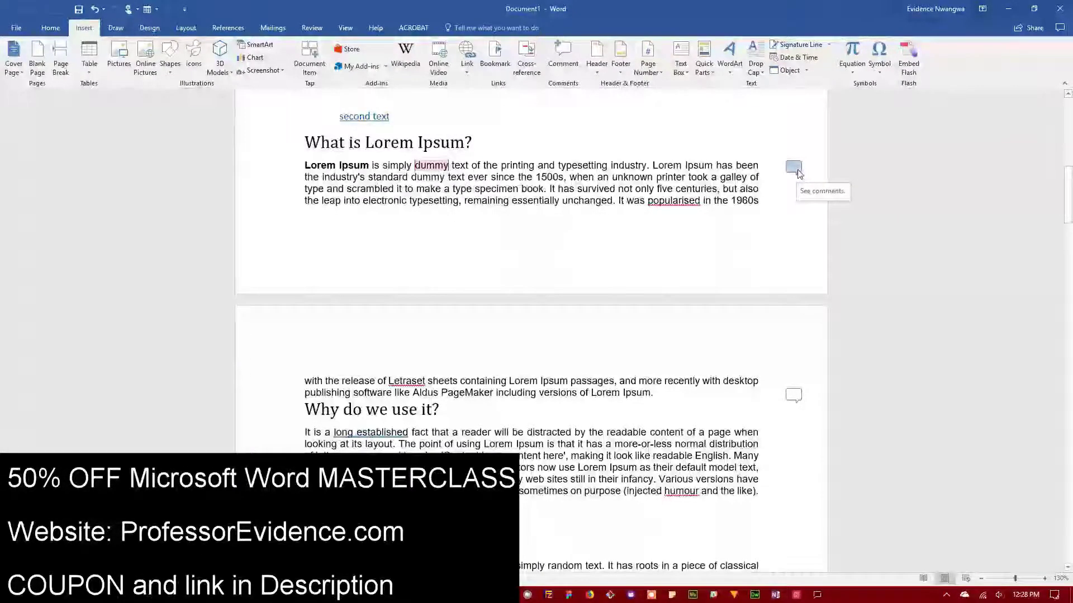
Review the comments on "dummy" and "Lorem Ipsum.", and delete all comments in the document.
click(312, 28)
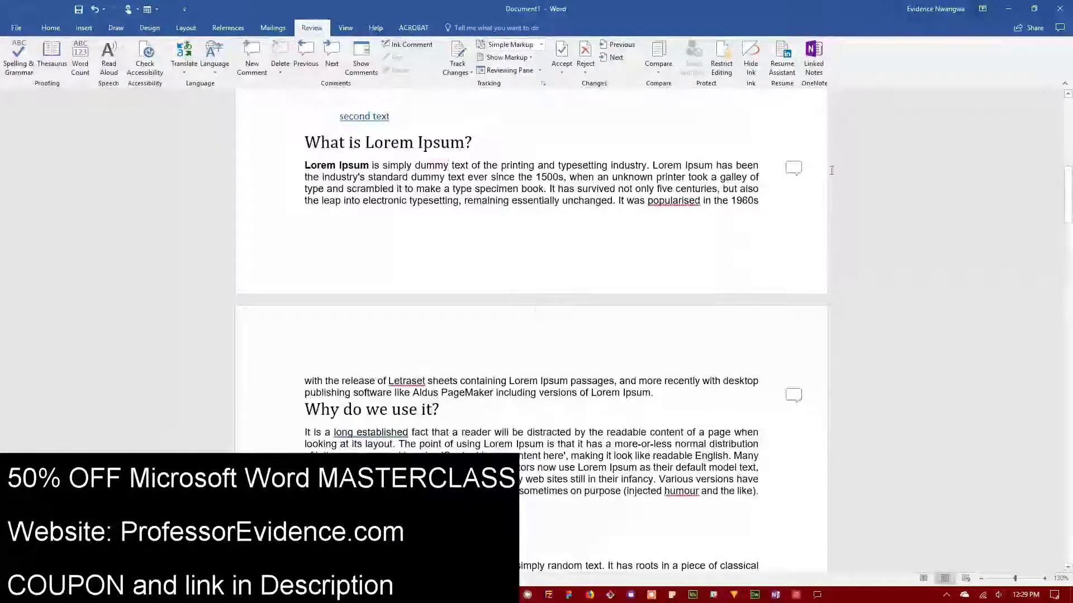
click(793, 168)
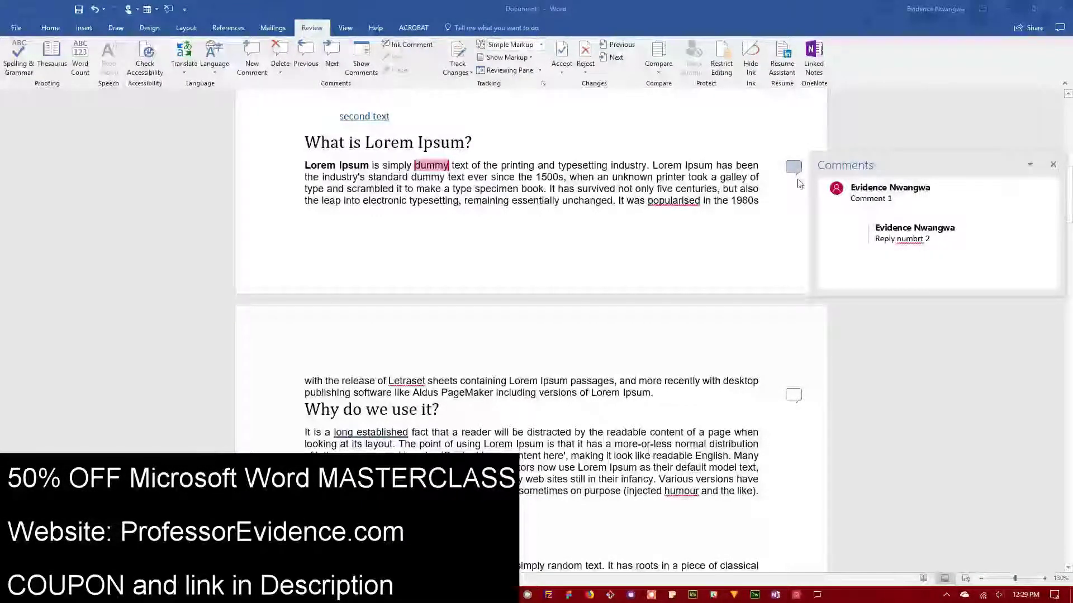
click(797, 397)
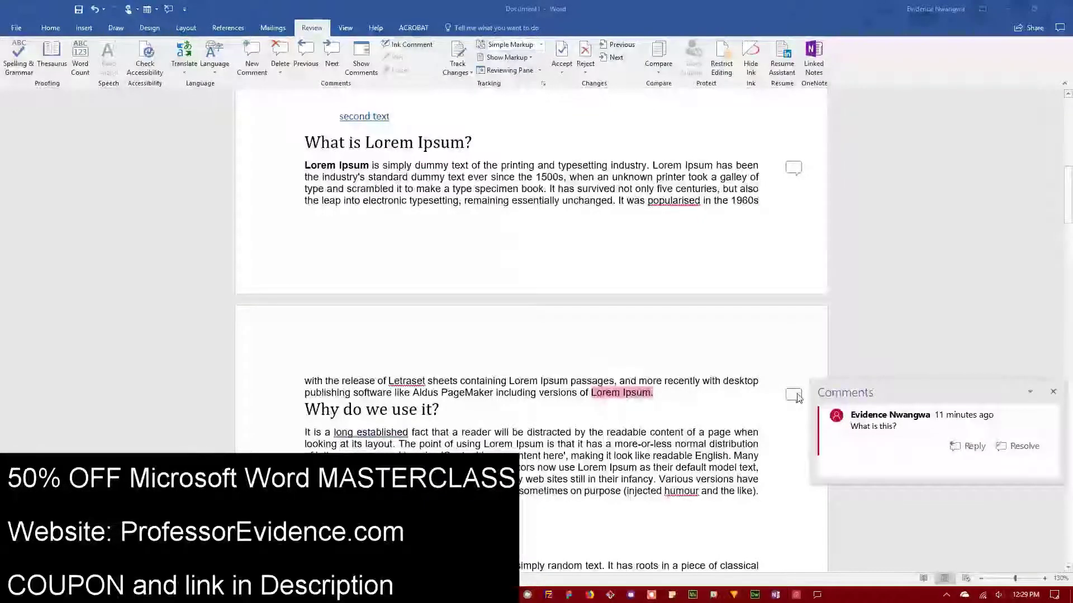
click(798, 397)
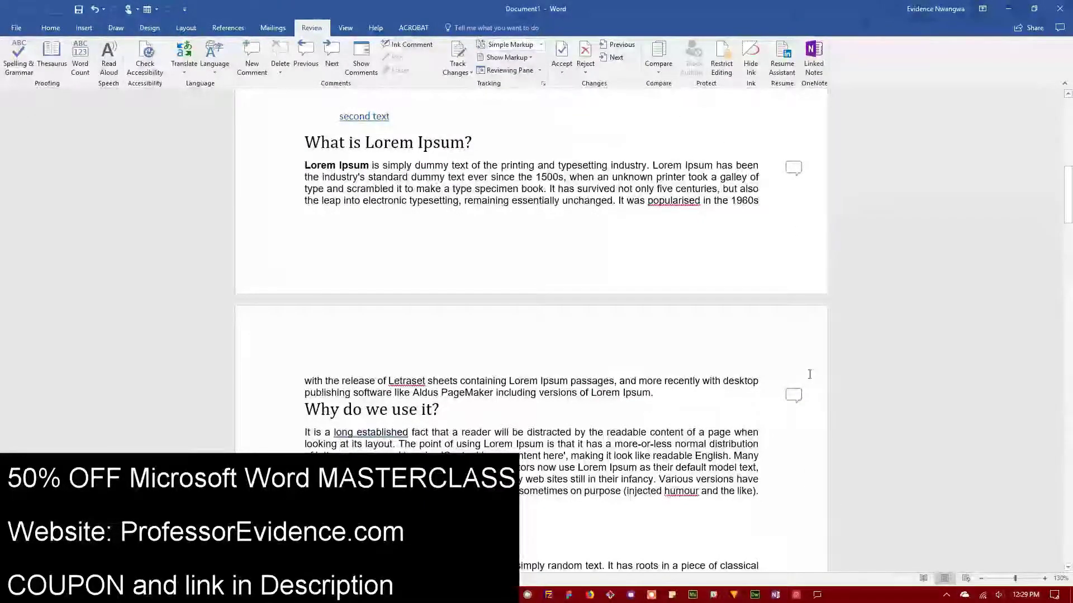
click(793, 395)
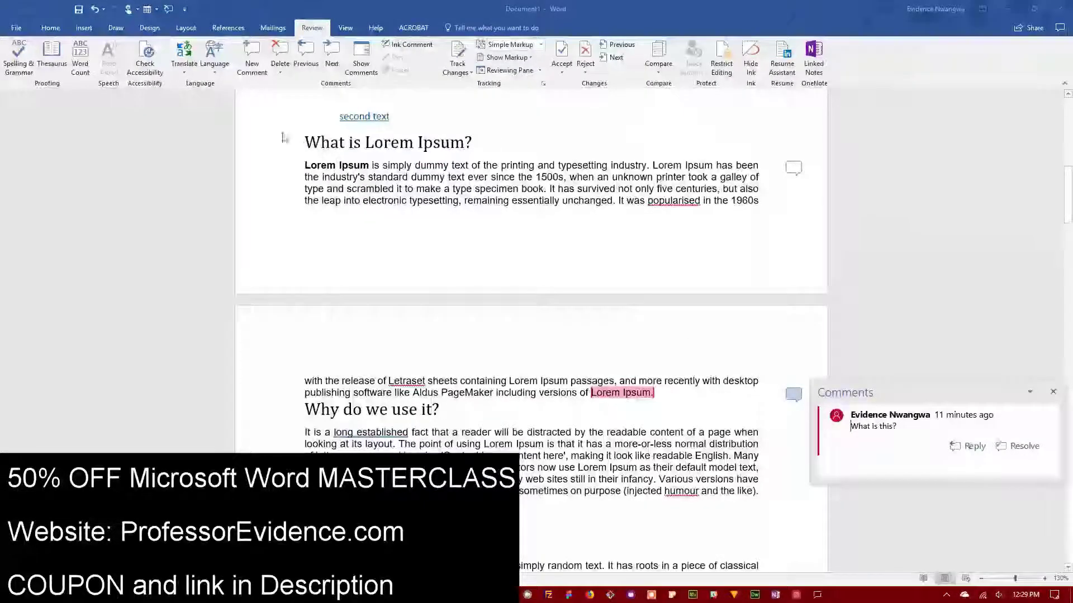
click(282, 72)
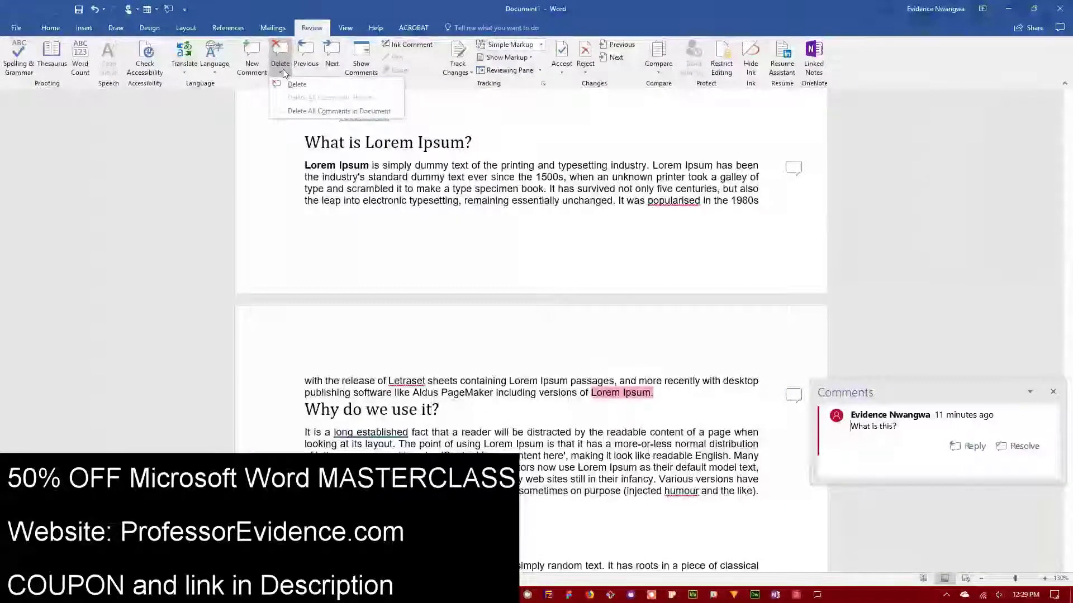
click(291, 111)
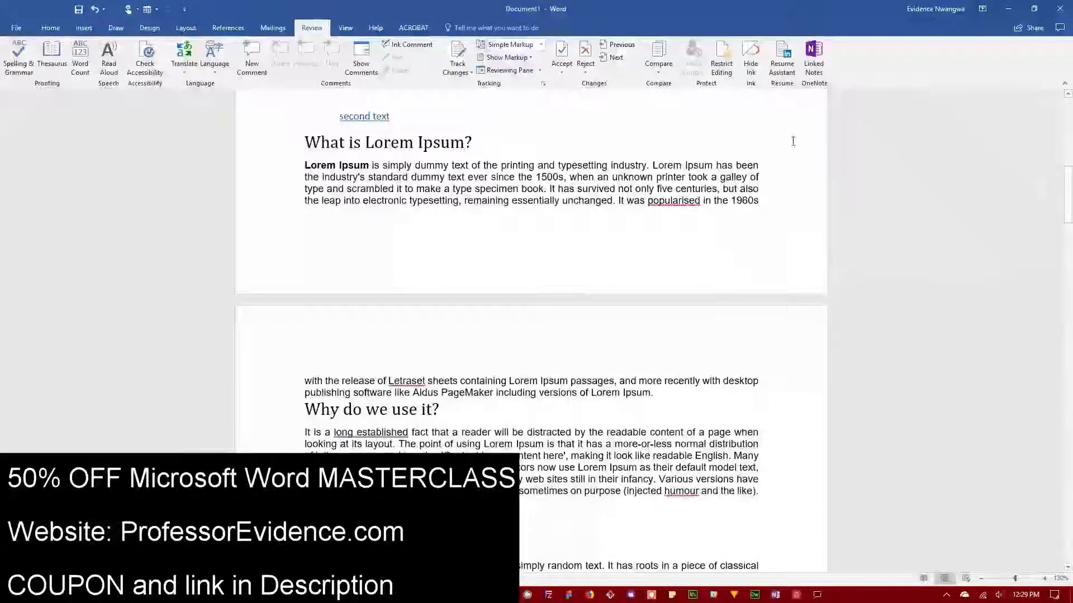
scroll(718, 400, up, 3)
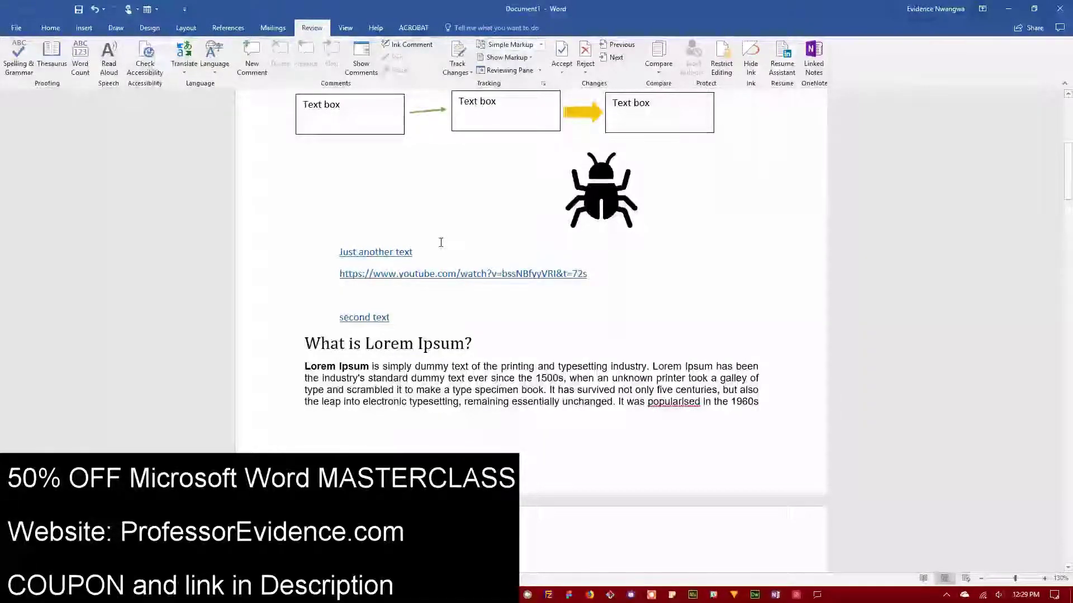
click(85, 29)
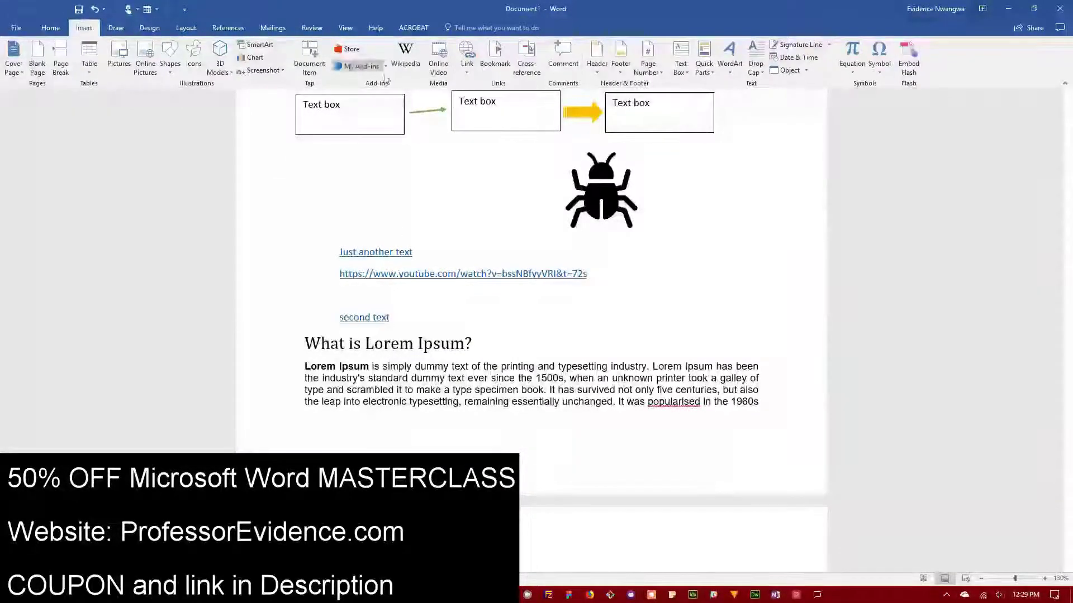